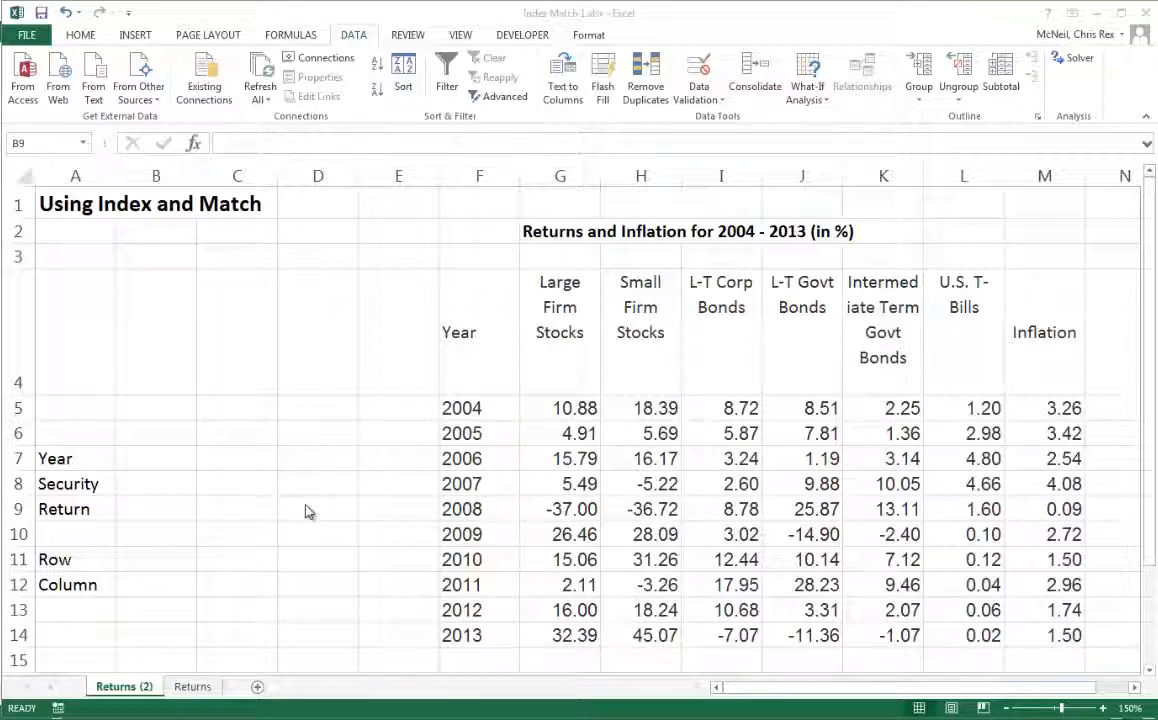
# - Enter 2005 as the year in cell B7
pyautogui.click(152, 460)
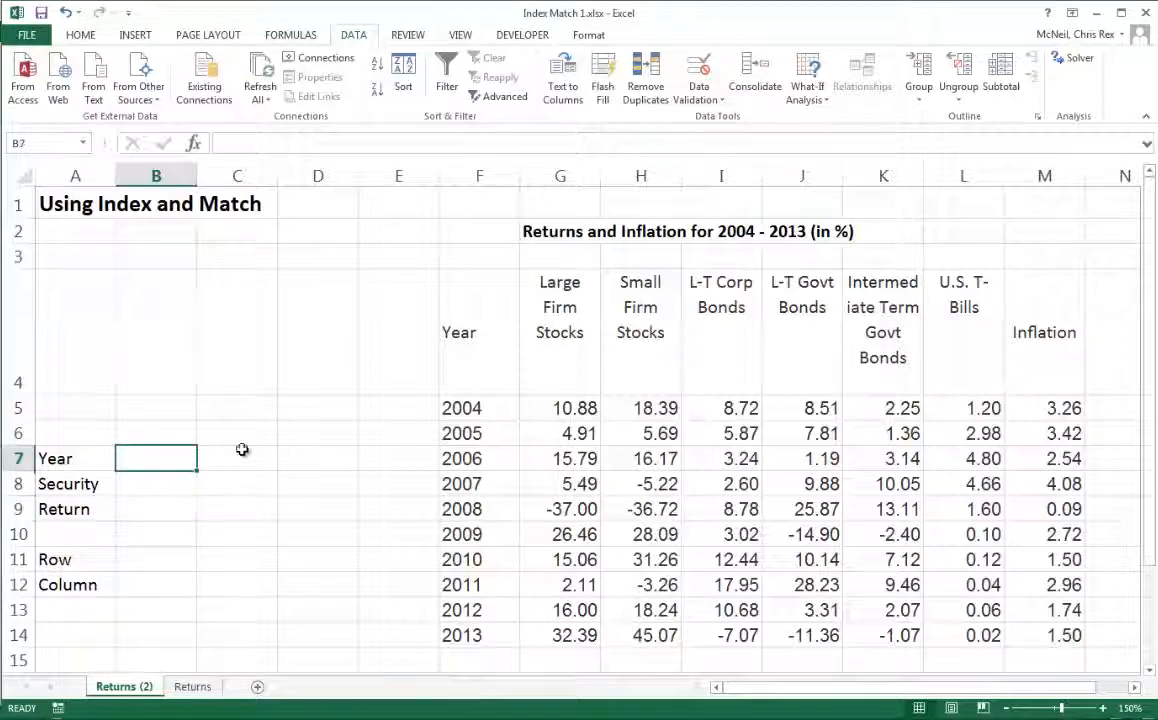
pyautogui.write('2005')
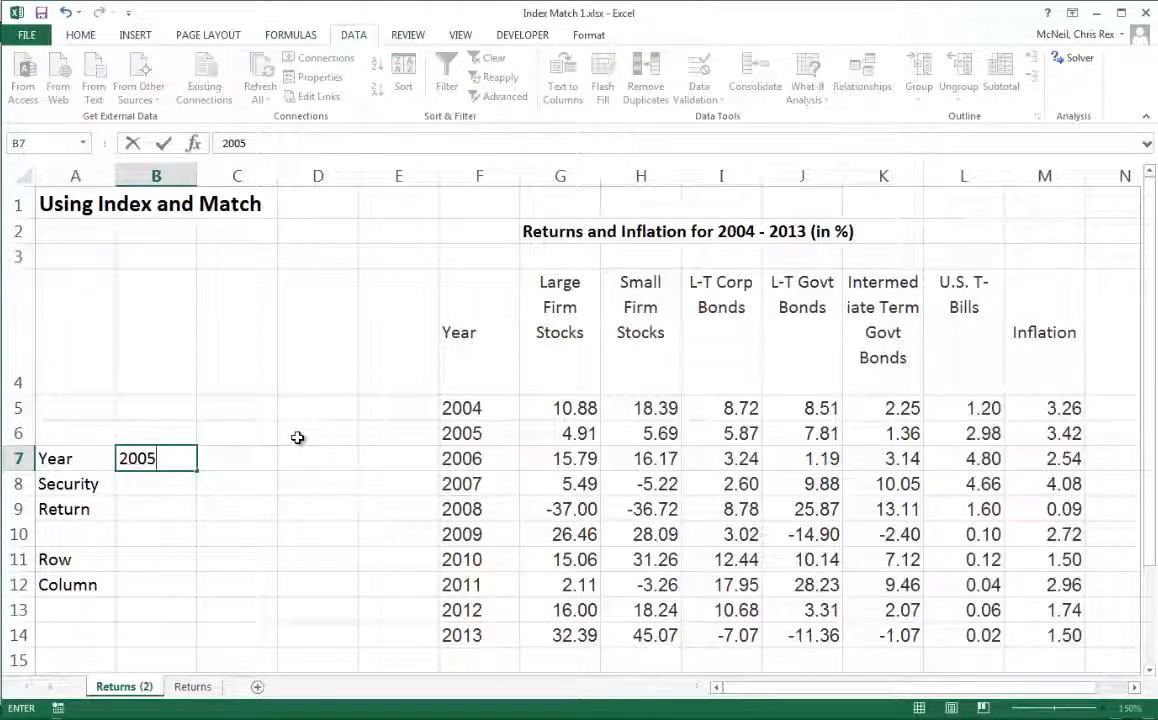
pyautogui.press('Return')
# - Enter Large Firm Stocks as the security in cell B8
pyautogui.write('Large ')
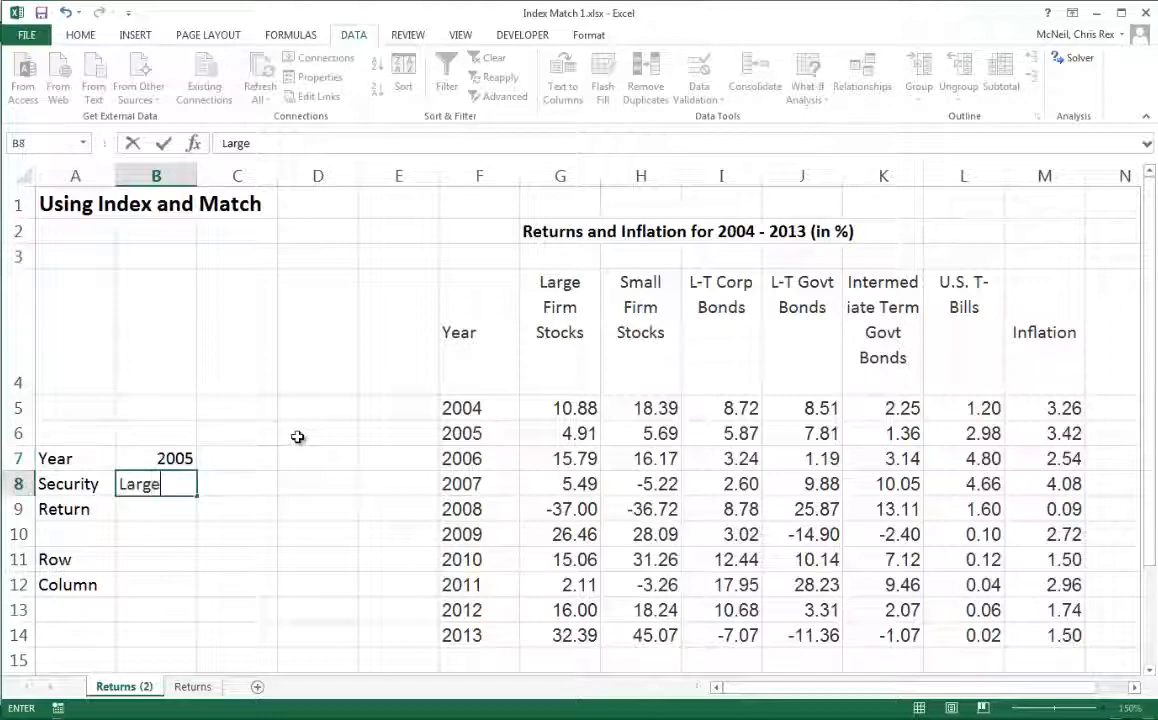
pyautogui.write('Firm')
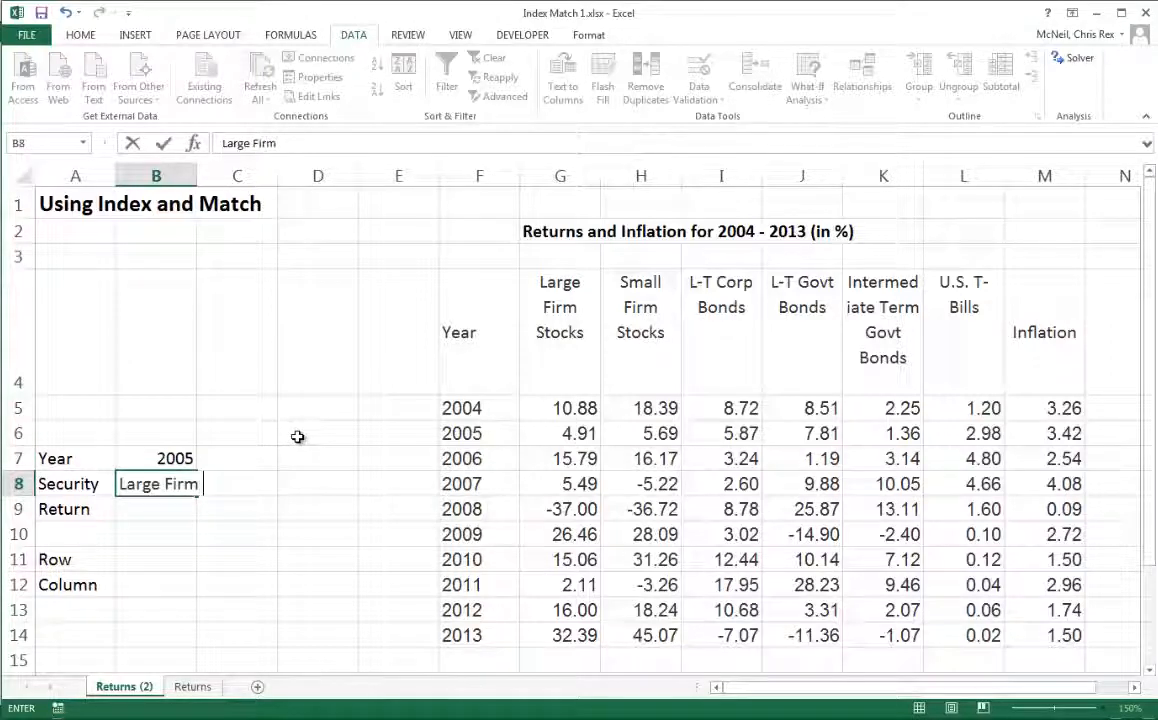
pyautogui.write(' Stock')
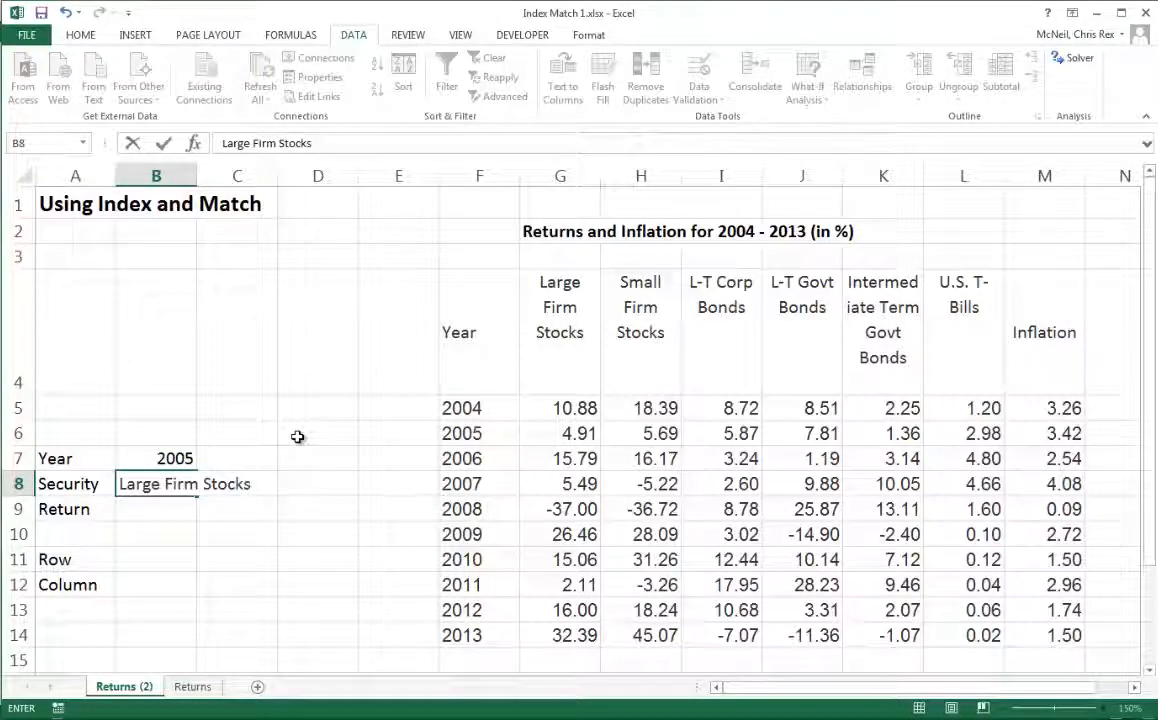
pyautogui.write('s')
pyautogui.press('Return')
# - Fill the Return cell B9 with yellow
pyautogui.click(83, 34)
pyautogui.click(257, 90)
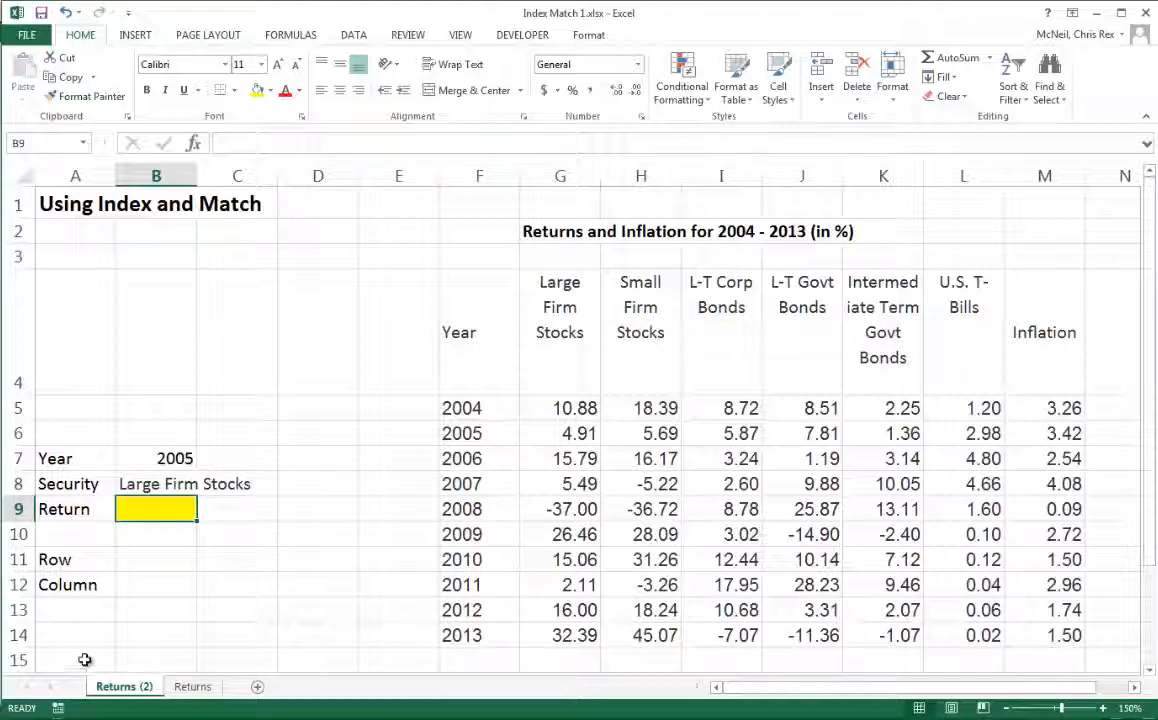
# - Clear B7 and add data validation allowing a List with source =$F$5:$F$14, the years column
pyautogui.click(182, 464)
pyautogui.press('Delete')
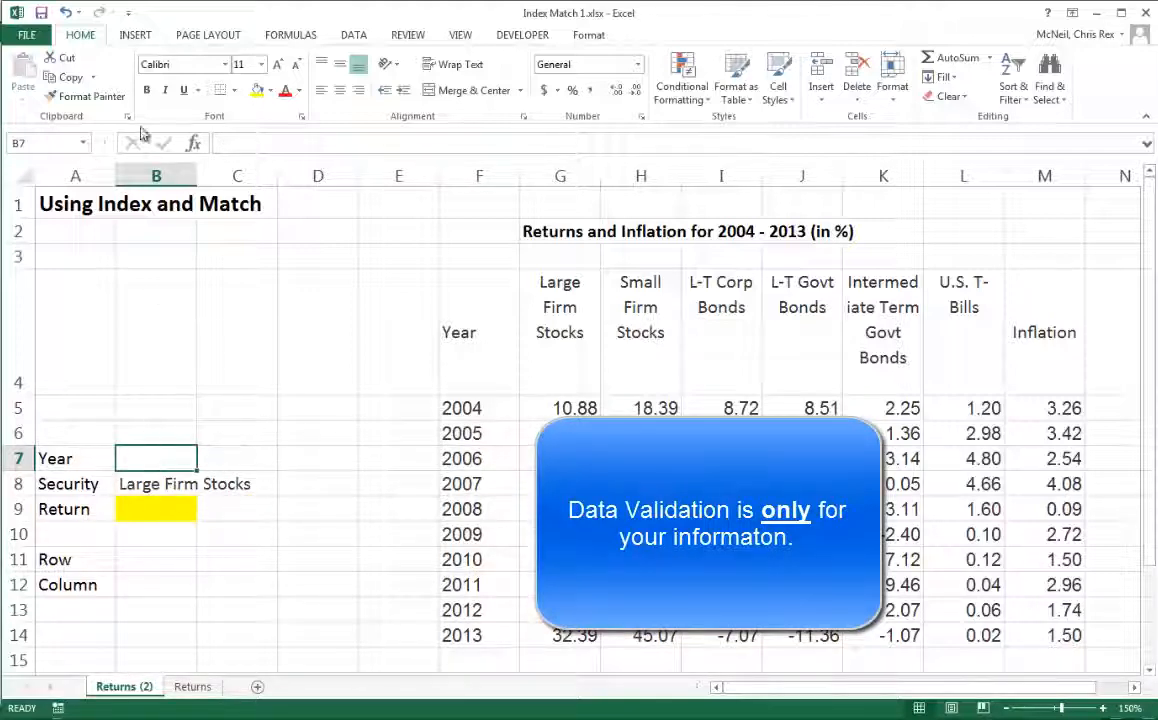
pyautogui.click(355, 36)
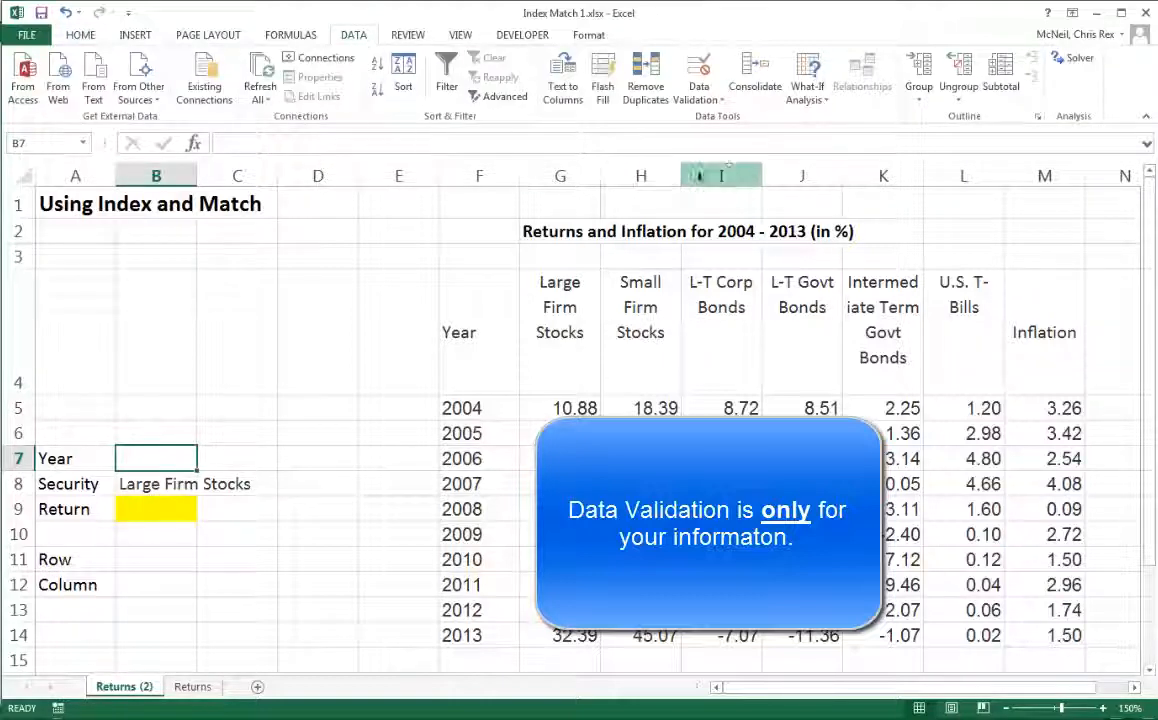
pyautogui.click(716, 104)
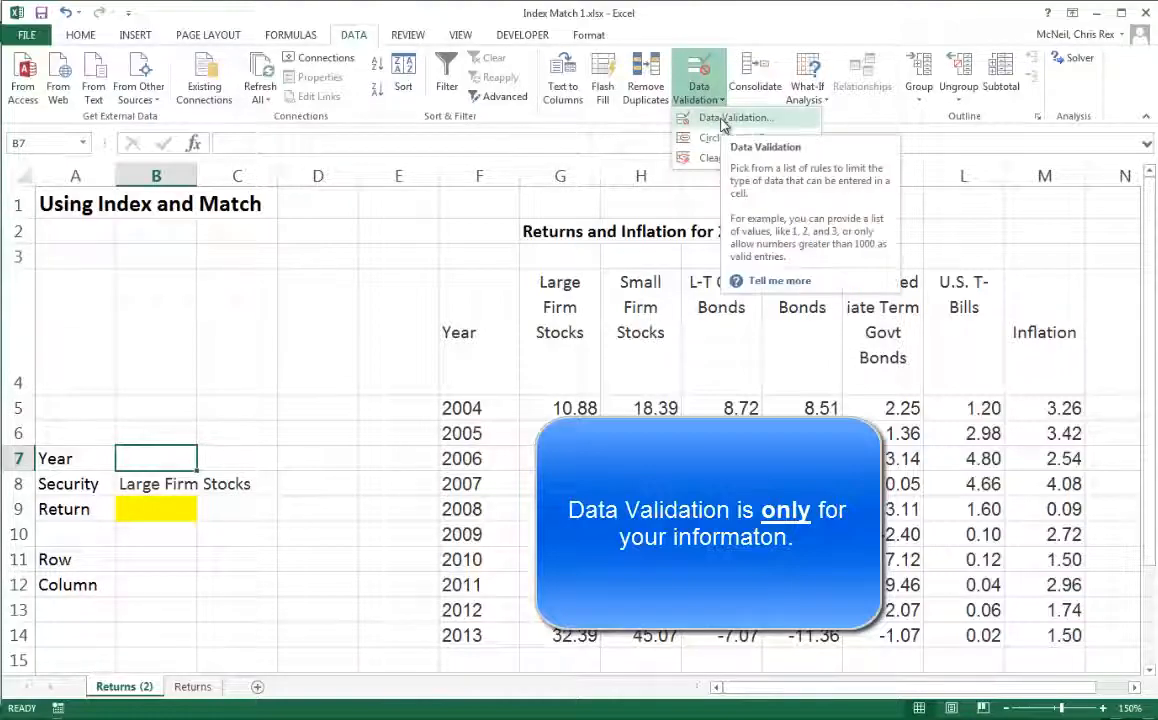
pyautogui.click(724, 120)
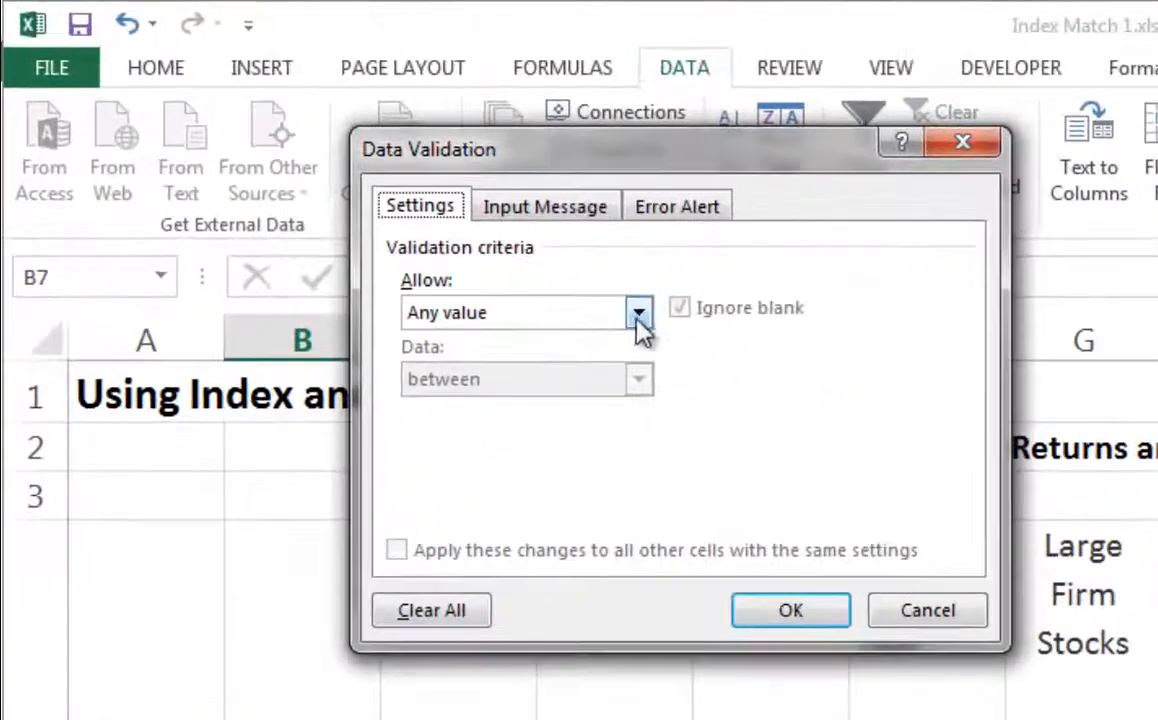
pyautogui.click(545, 266)
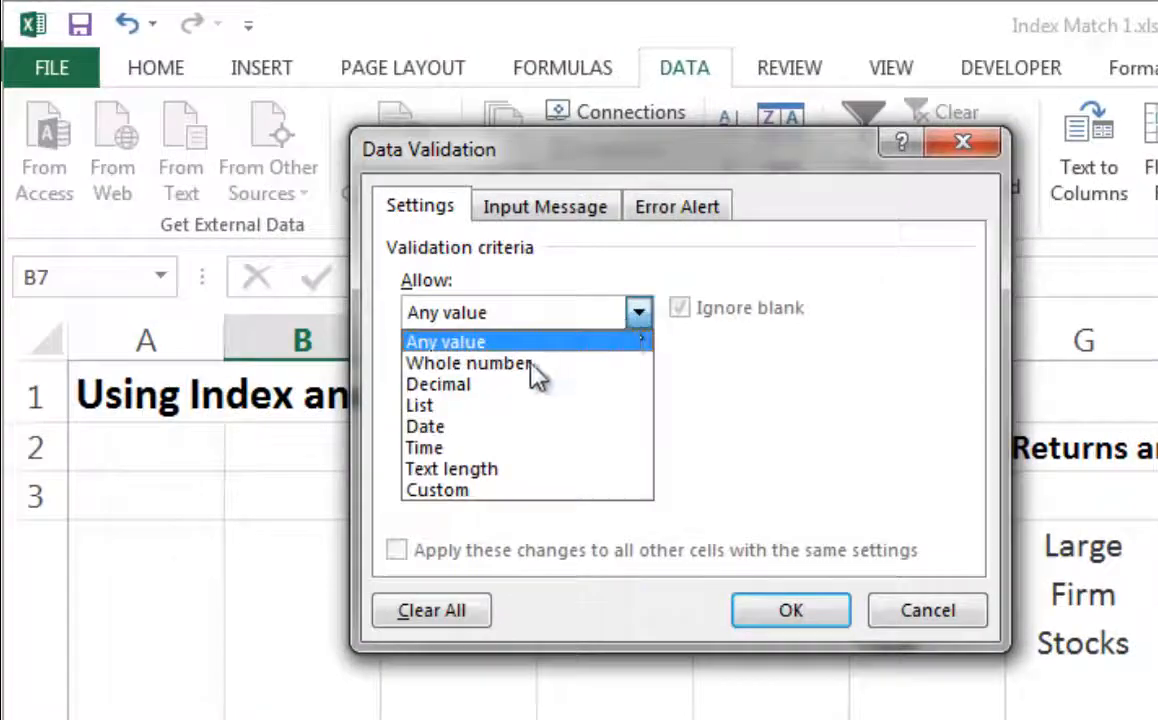
pyautogui.click(450, 407)
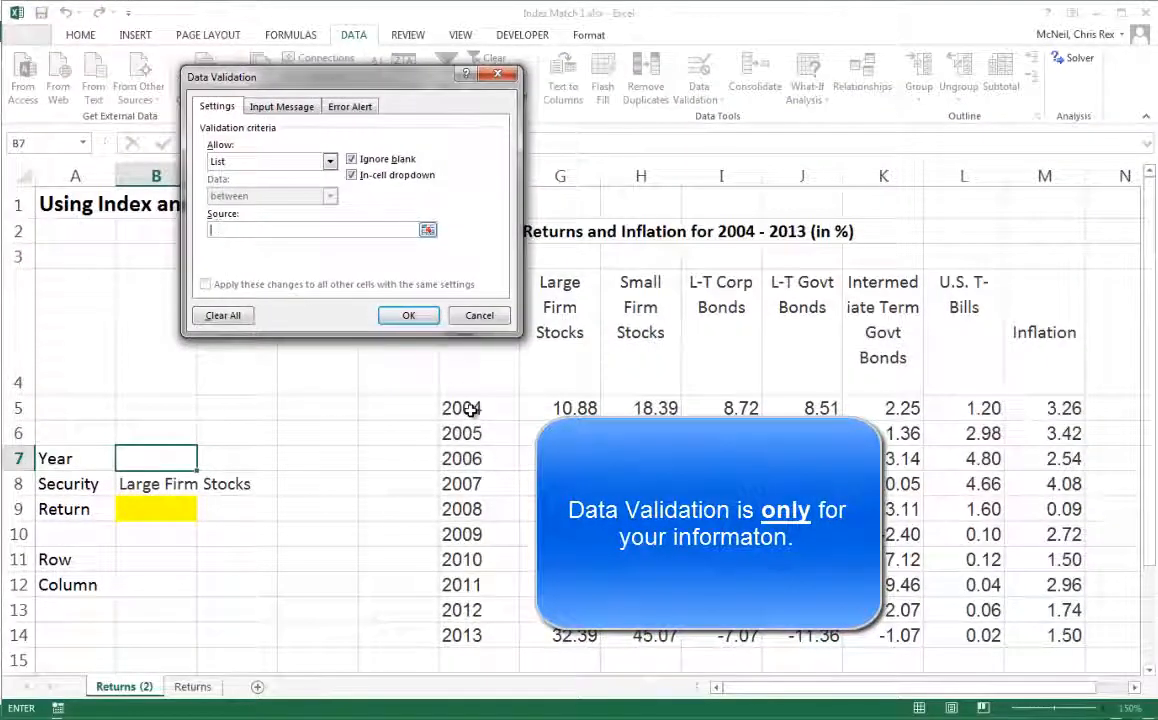
pyautogui.moveTo(471, 410); pyautogui.dragTo(471, 634)
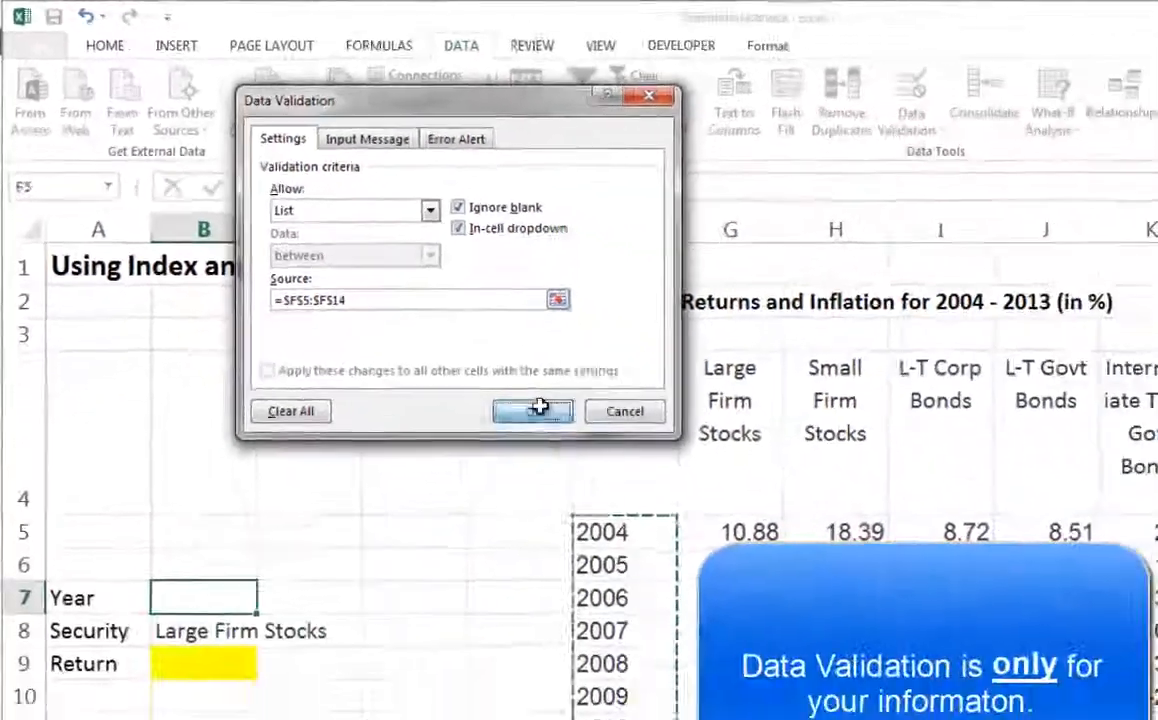
pyautogui.click(822, 634)
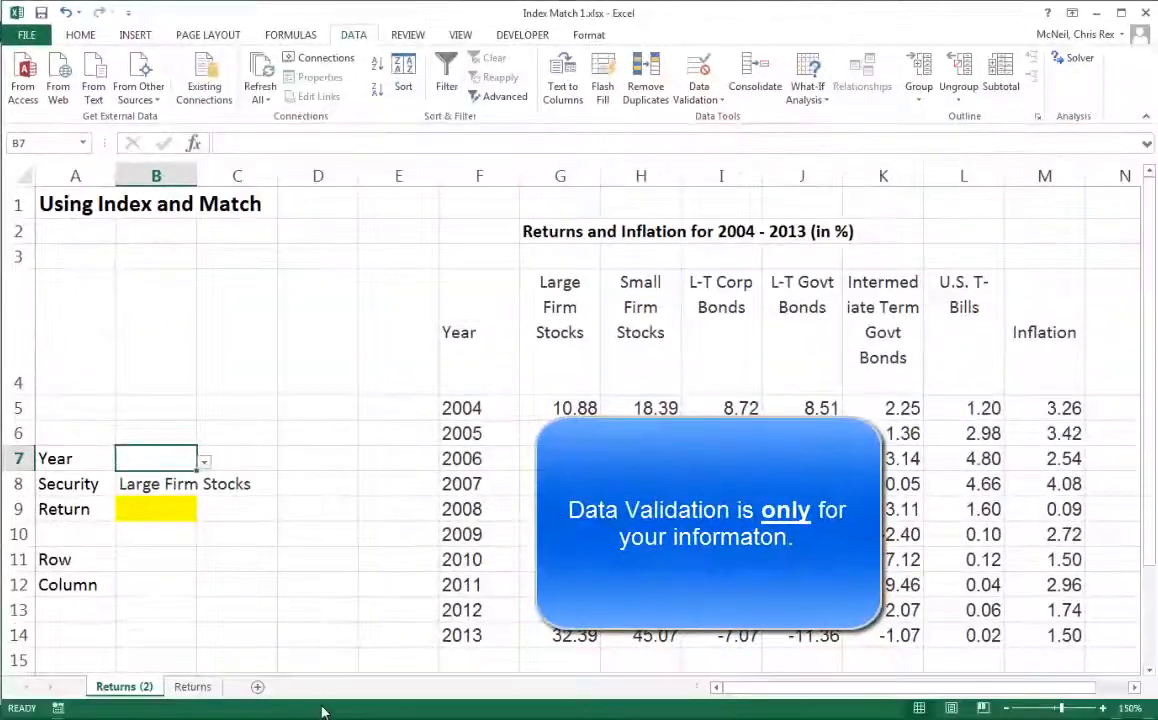
# - Pick 2011 from the year dropdown in B7
pyautogui.click(204, 461)
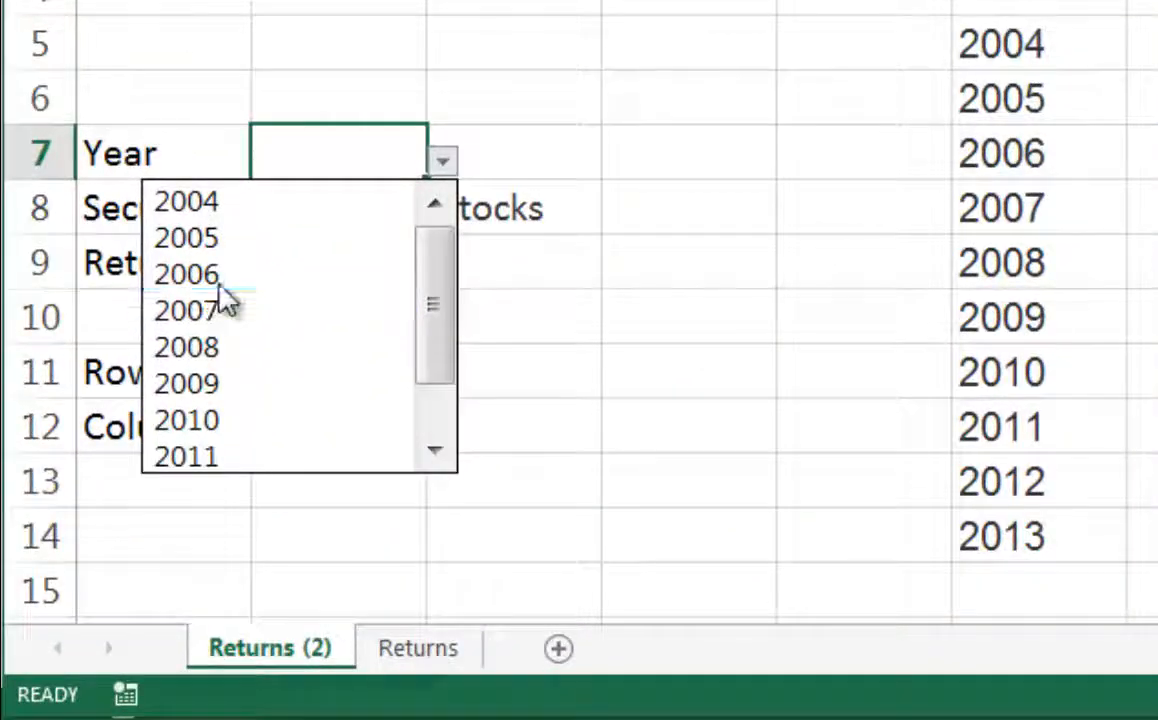
pyautogui.click(195, 321)
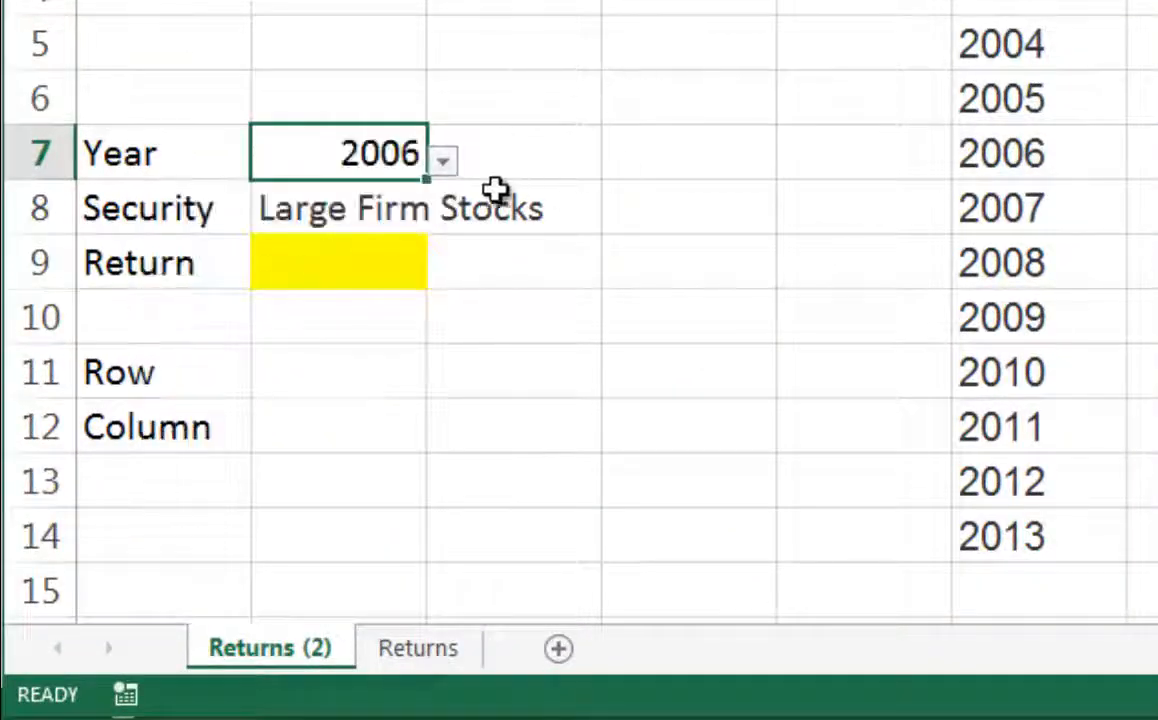
pyautogui.click(446, 170)
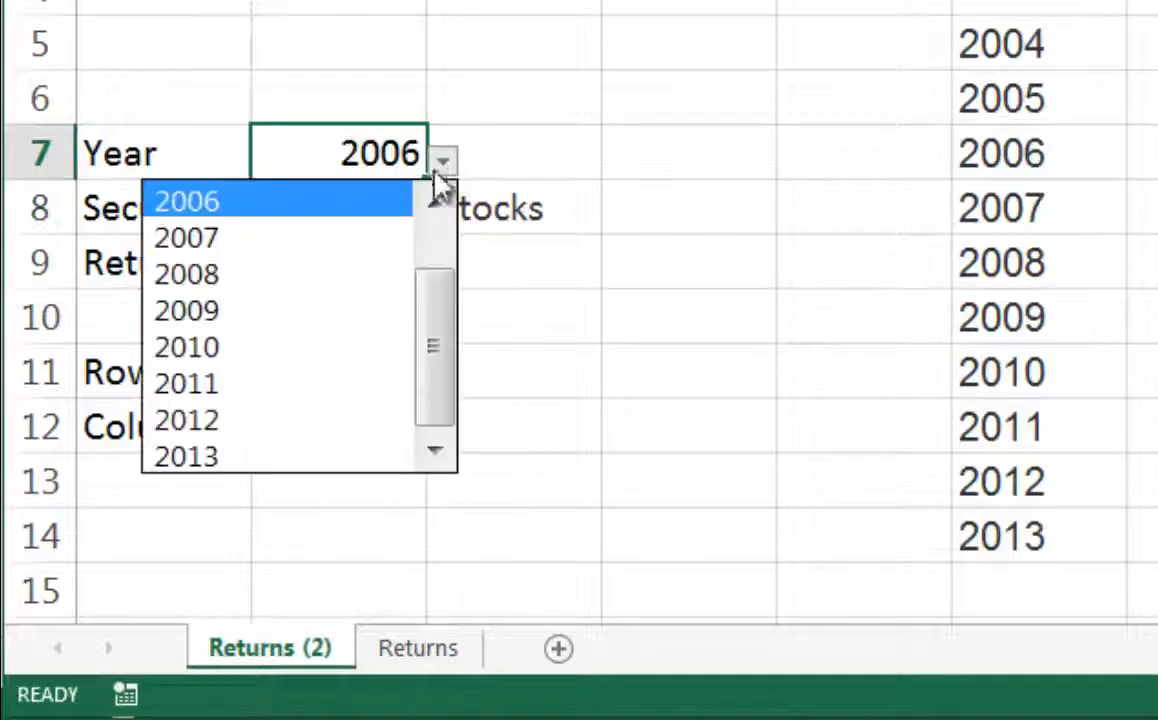
pyautogui.click(212, 388)
pyautogui.click(386, 92)
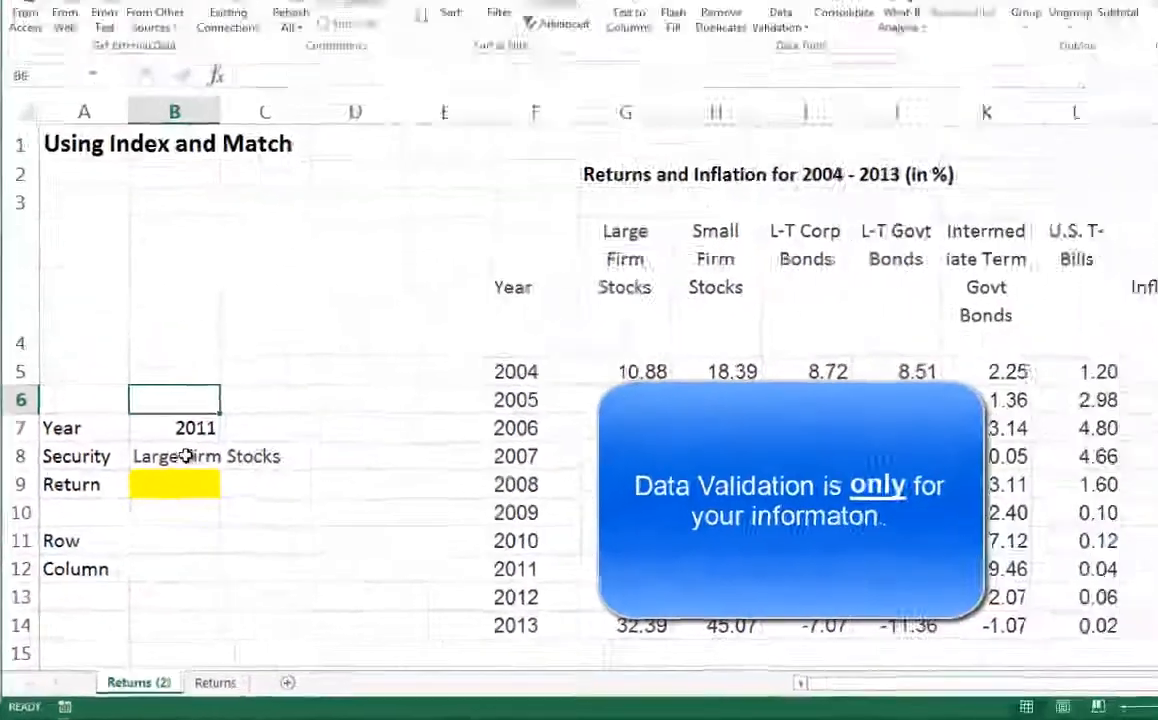
# - Clear B8 and add data validation allowing a List with source =$G$4:$M$4, the security headers
pyautogui.click(298, 330)
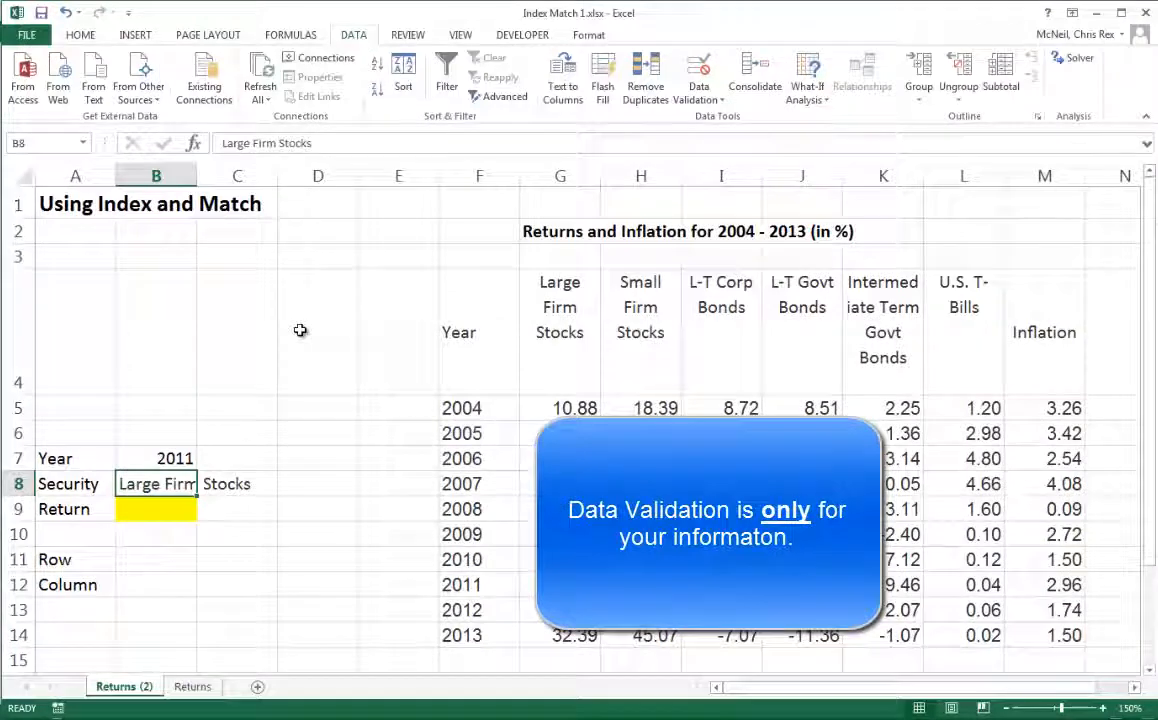
pyautogui.press('Delete')
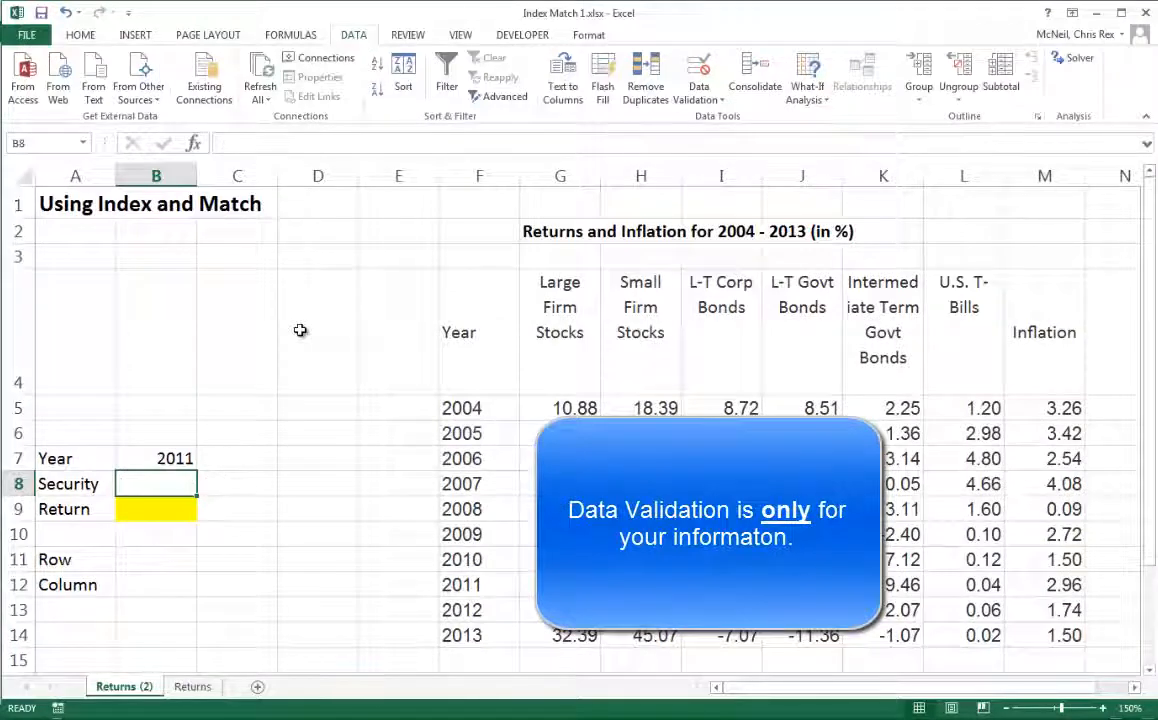
pyautogui.click(722, 104)
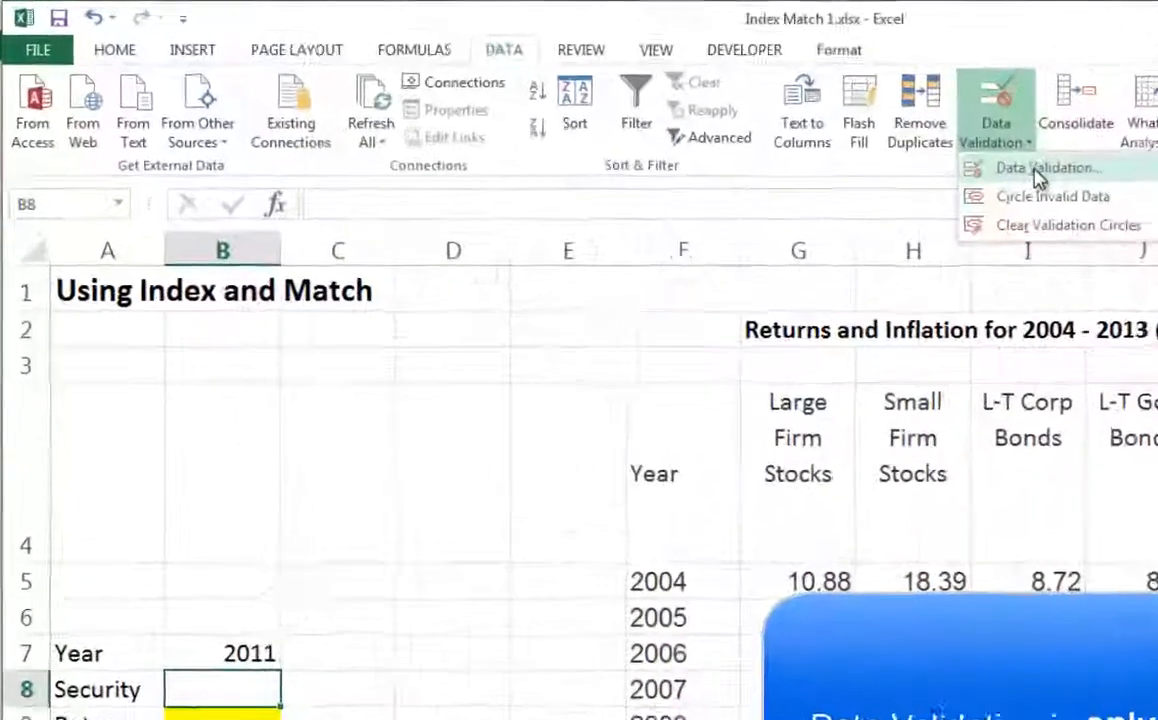
pyautogui.click(729, 120)
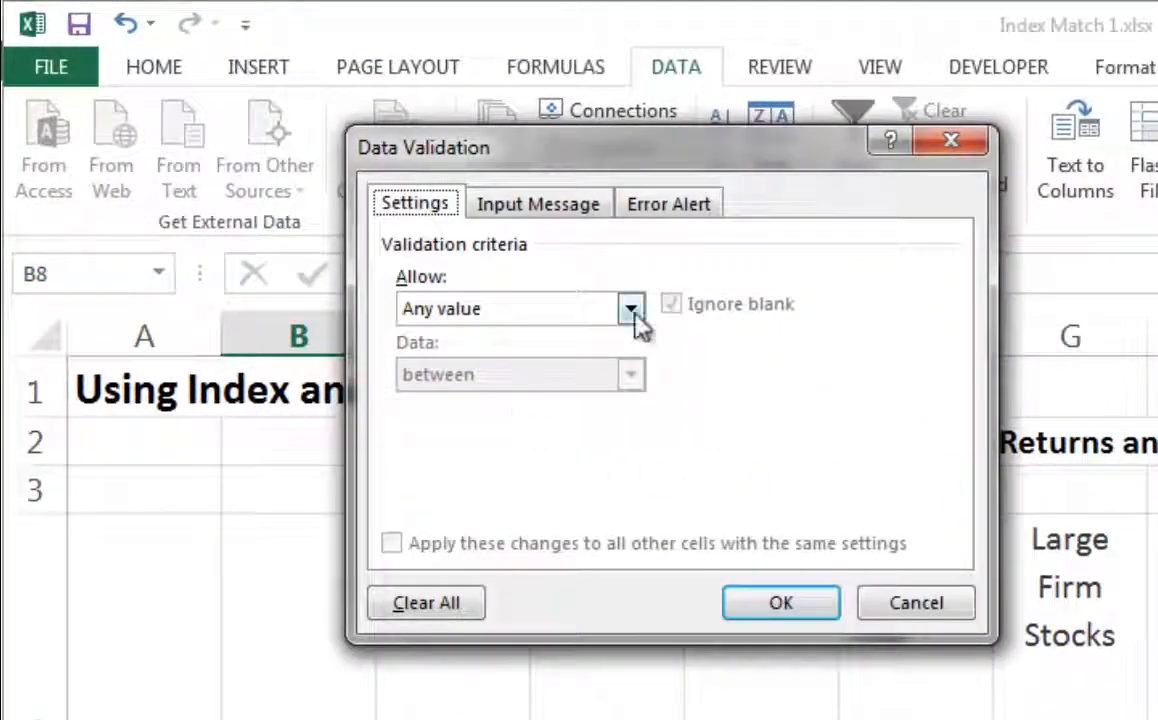
pyautogui.click(633, 310)
pyautogui.click(458, 403)
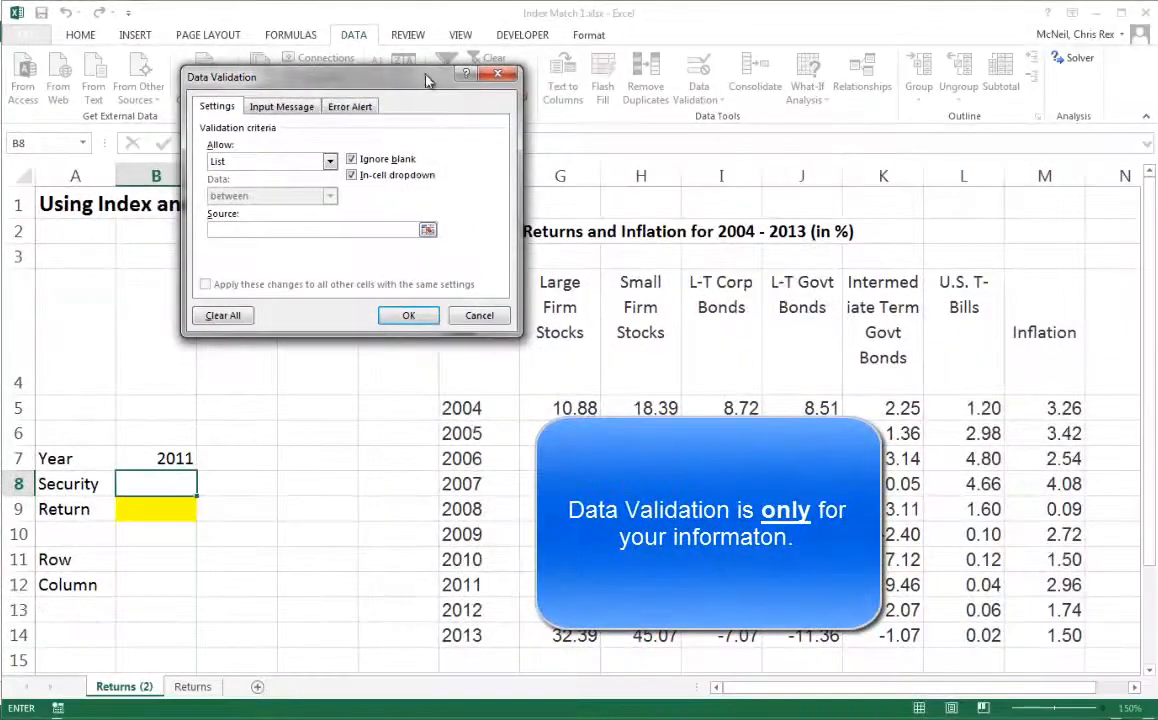
pyautogui.moveTo(425, 80); pyautogui.dragTo(310, 82)
pyautogui.moveTo(535, 290); pyautogui.dragTo(1042, 316)
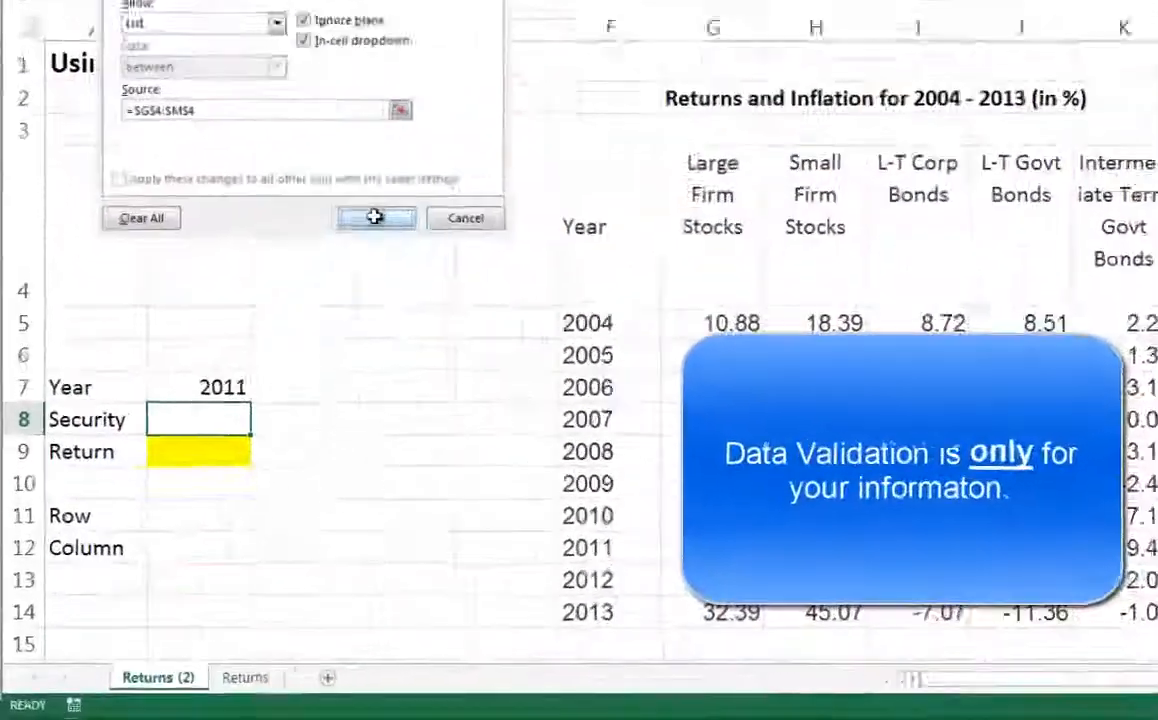
pyautogui.click(577, 636)
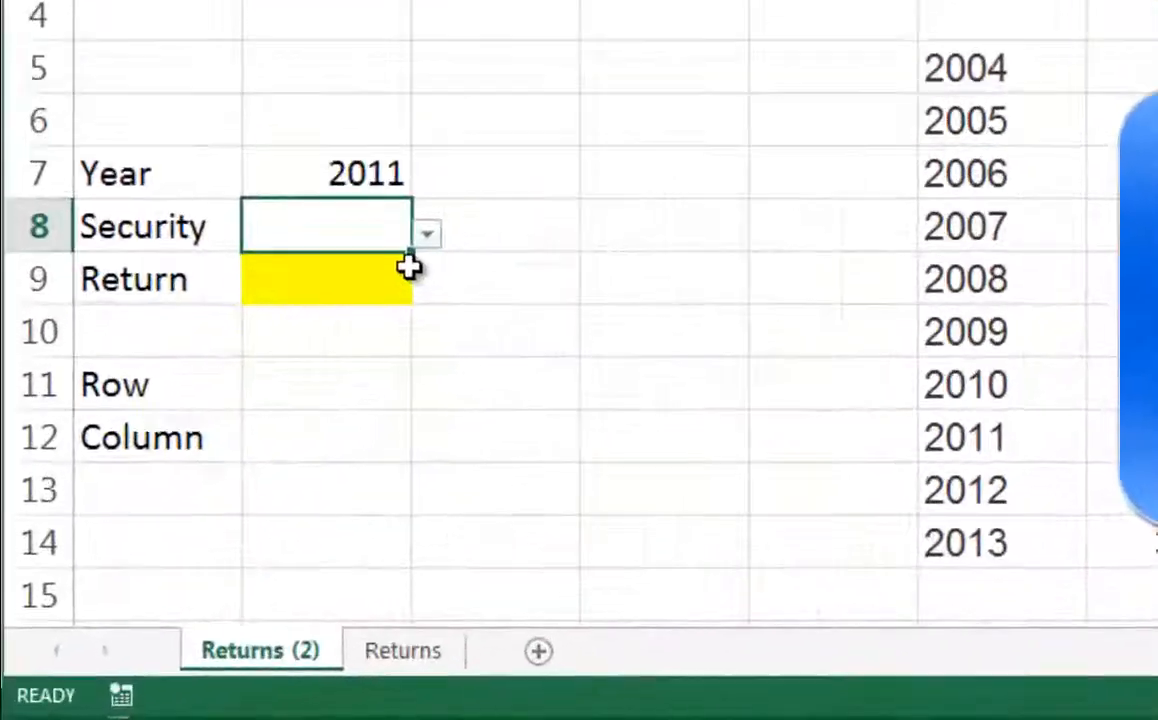
# - Pick L-T Corp Bonds from the security dropdown in B8
pyautogui.click(427, 233)
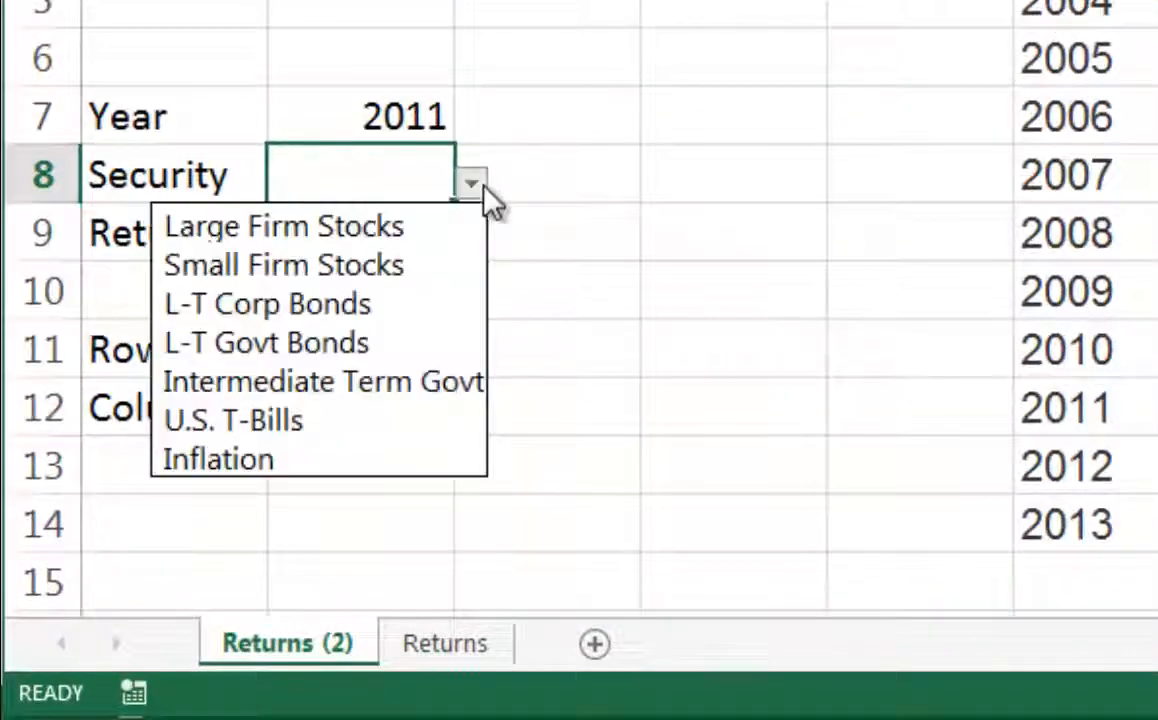
pyautogui.click(291, 300)
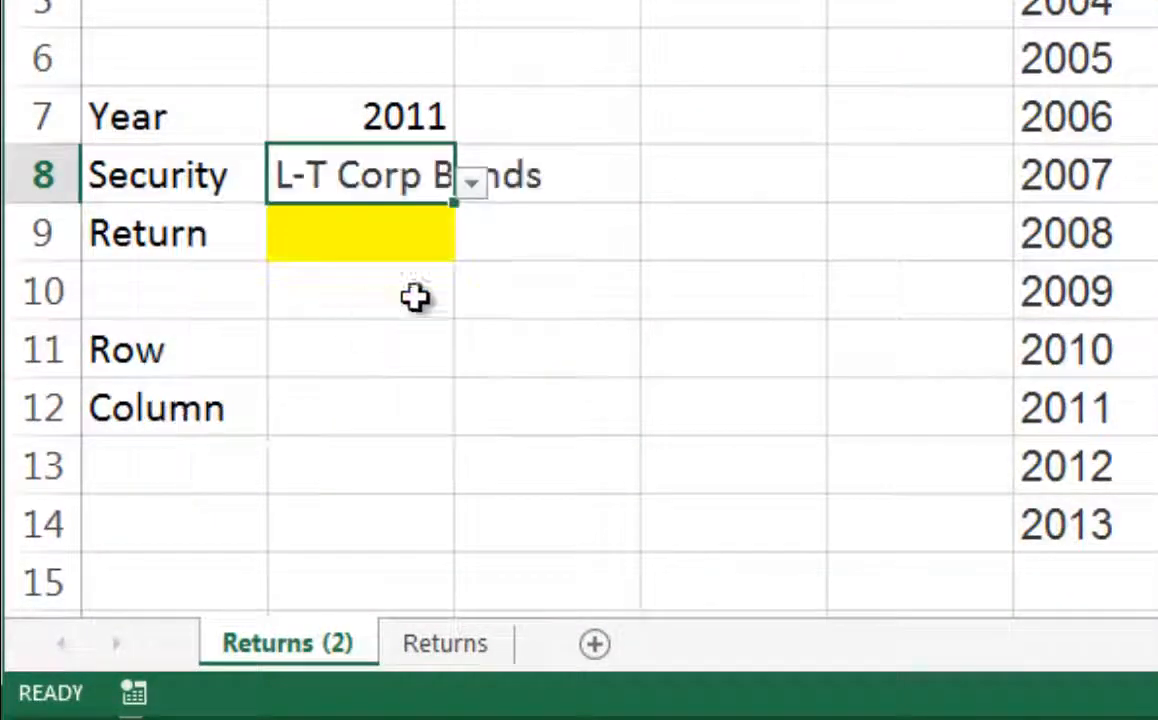
pyautogui.click(493, 397)
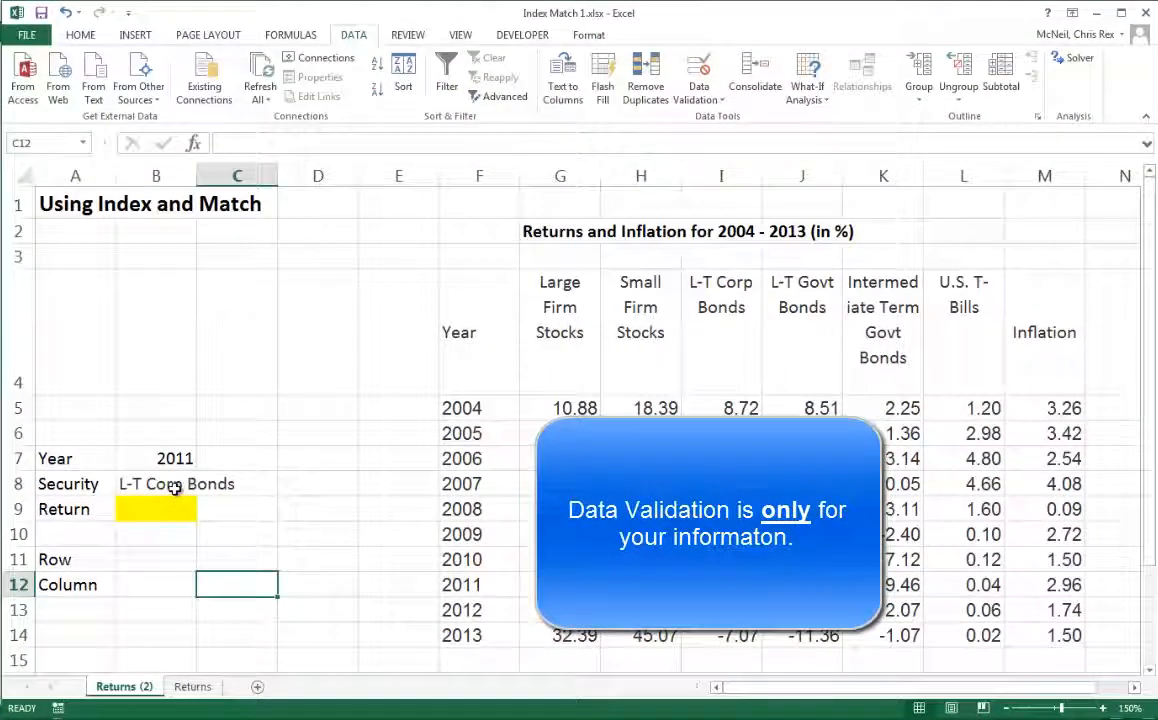
# - Try to enter small stocks into B8 and cancel the entry
pyautogui.click(175, 487)
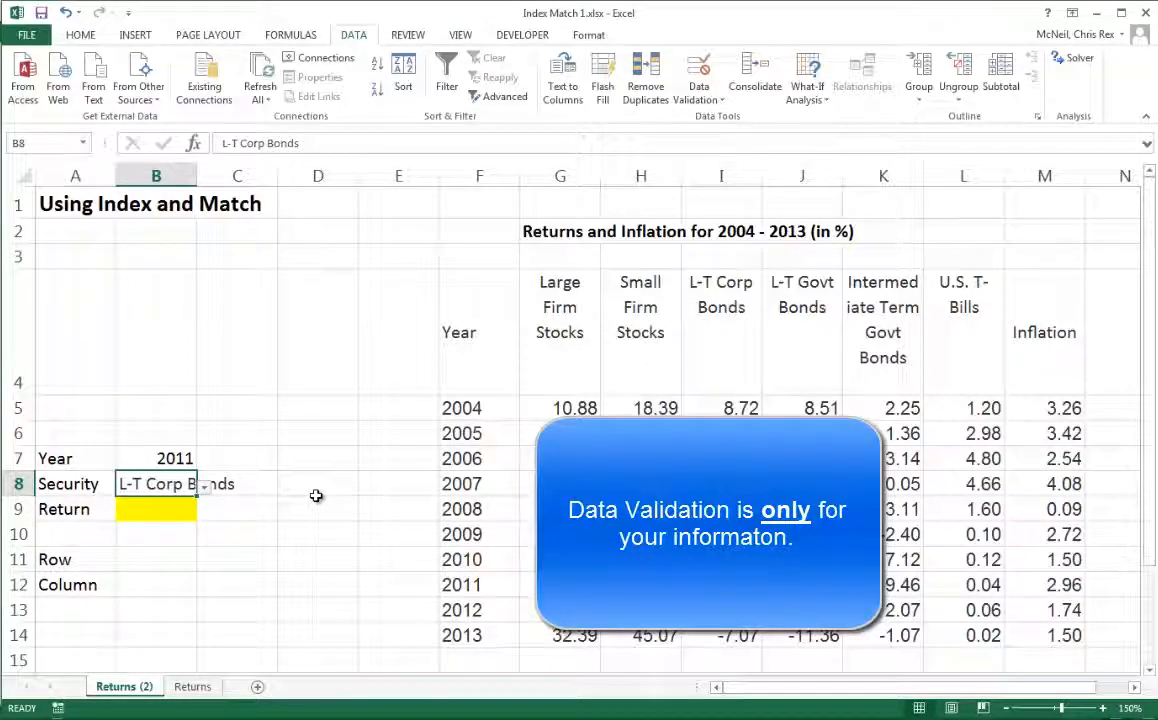
pyautogui.write('small stocks')
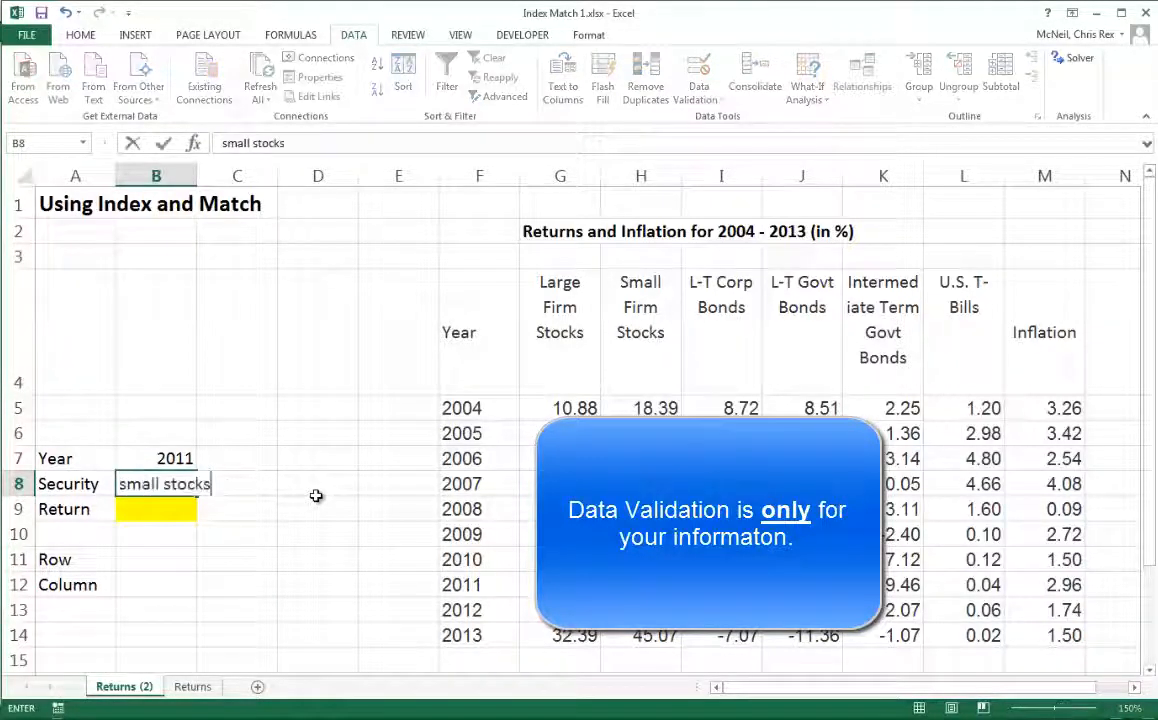
pyautogui.press('Return')
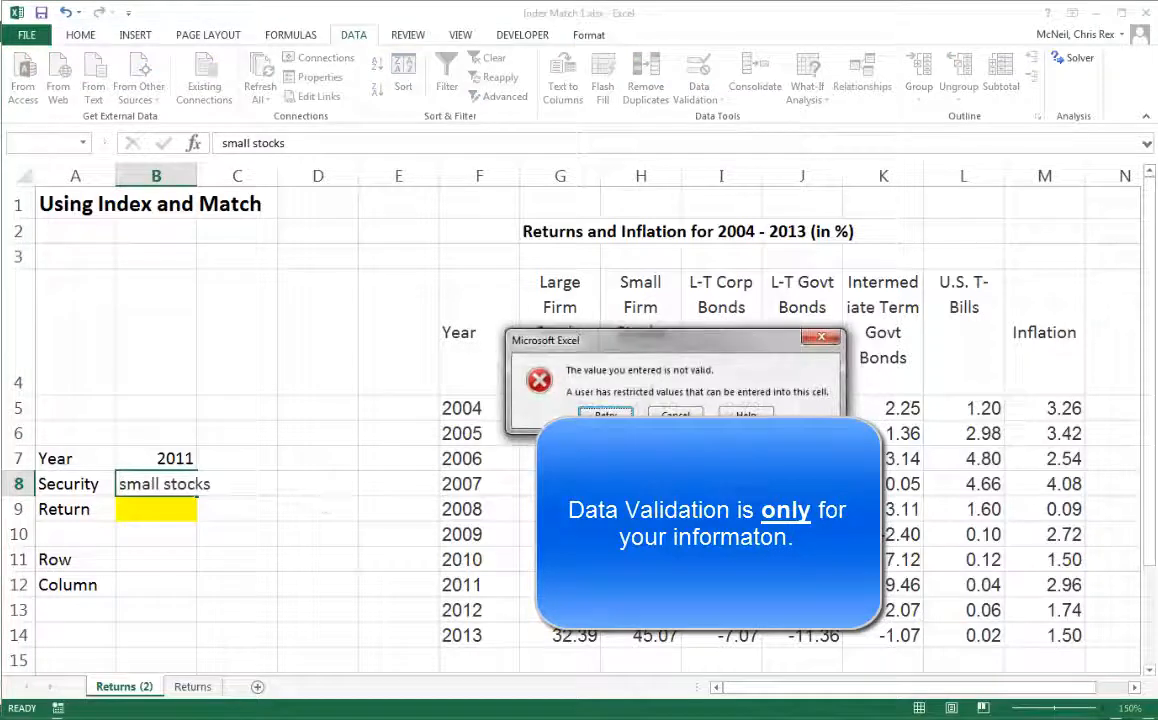
pyautogui.click(675, 416)
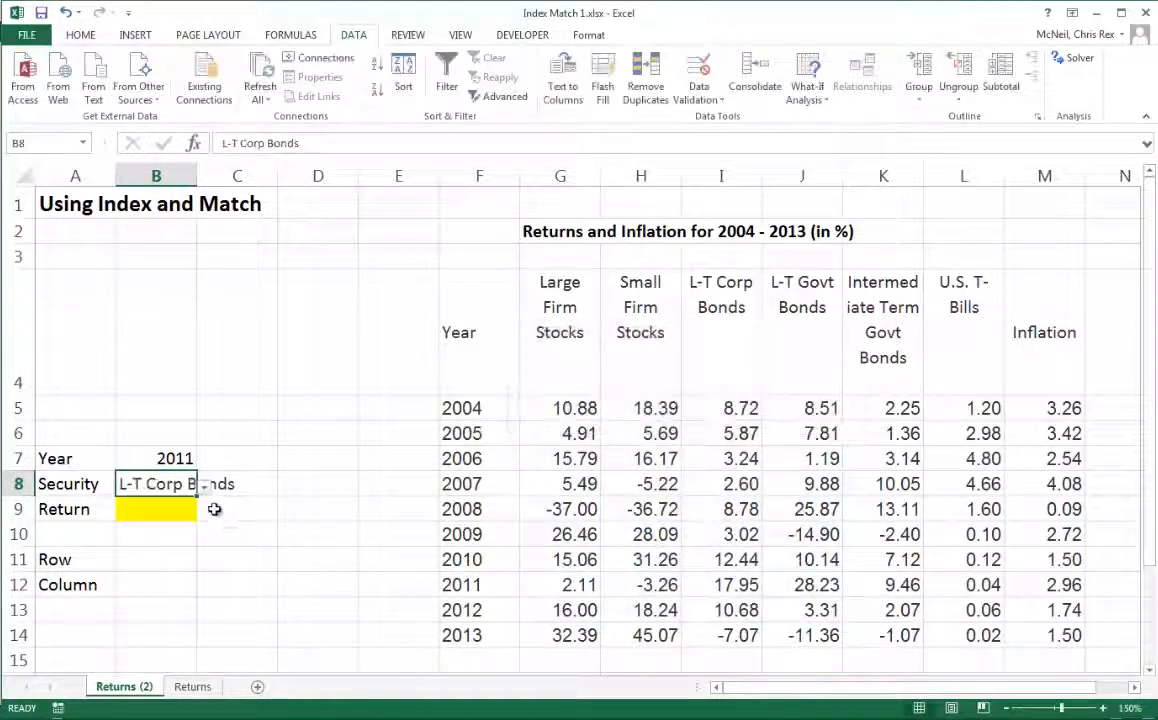
# - Locate the 2011 L-T Corp Bonds return in the table and select the Return cell B9
pyautogui.click(230, 530)
pyautogui.click(160, 509)
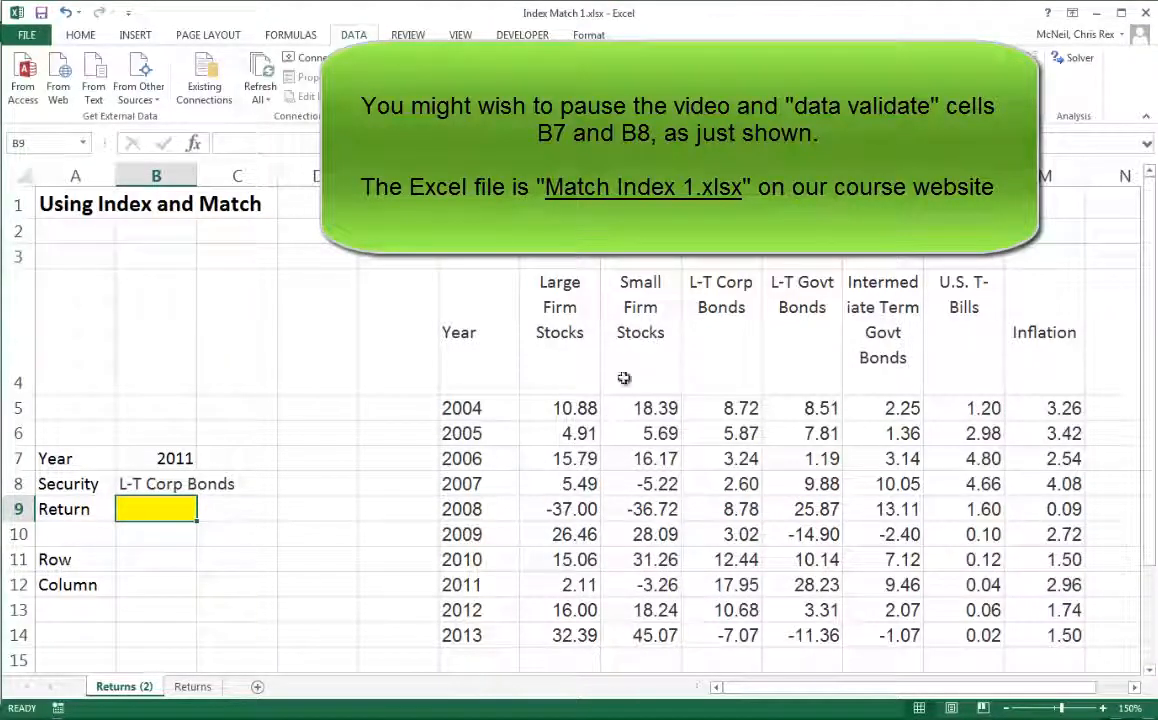
pyautogui.click(717, 585)
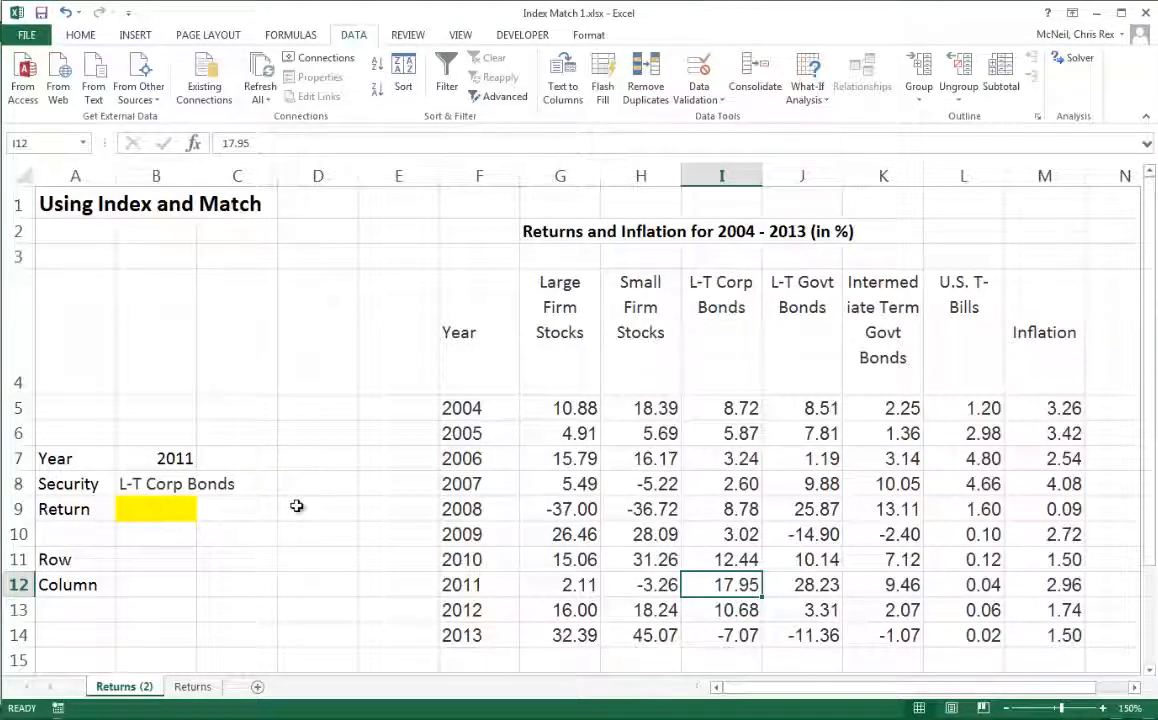
pyautogui.click(163, 509)
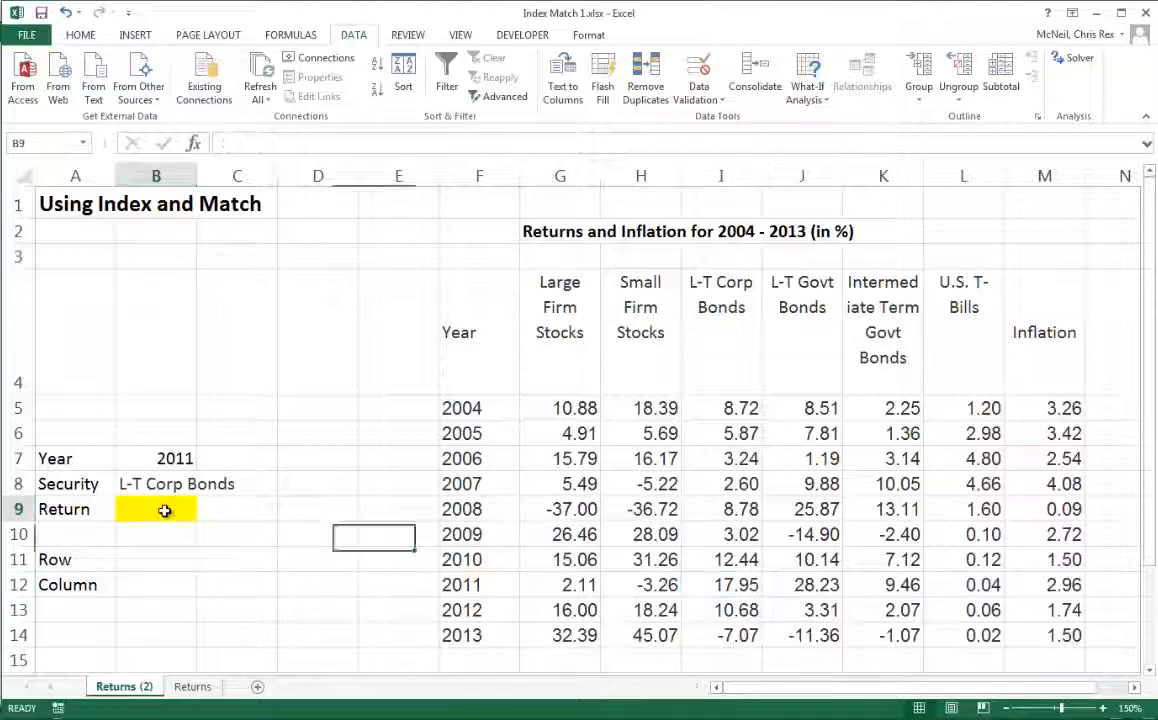
# - In B11, enter a MATCH formula with lookup value B7, lookup array F5:F14 and match type 0
pyautogui.click(144, 560)
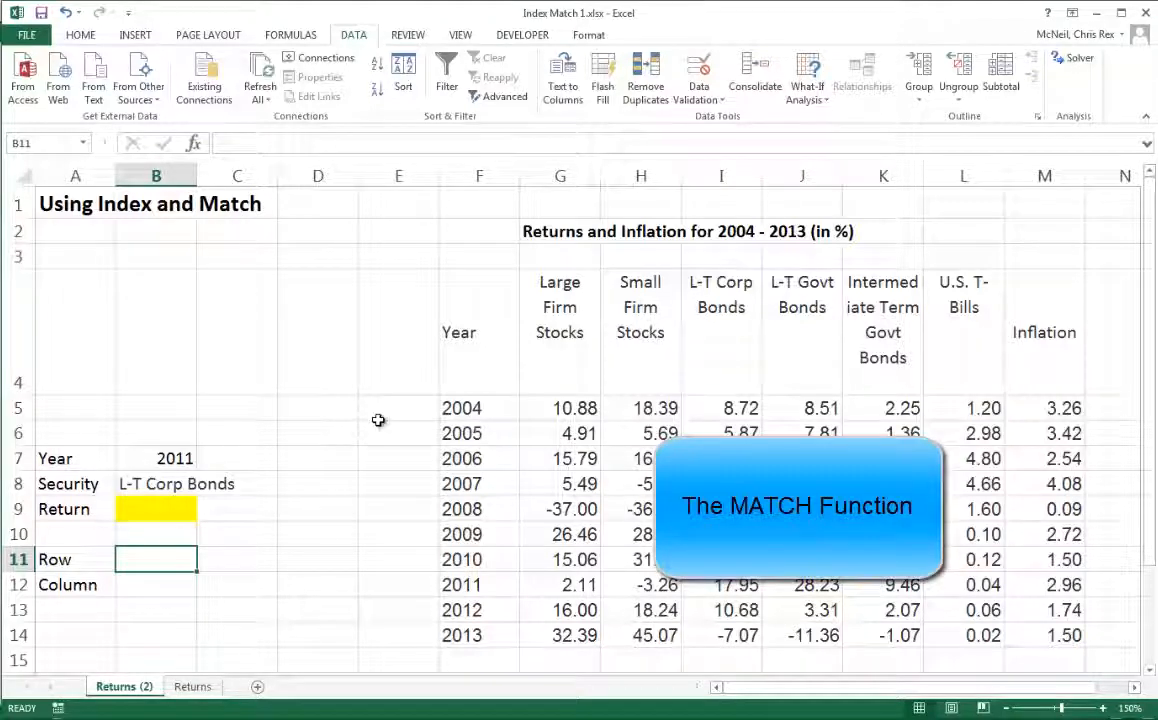
pyautogui.write('=match')
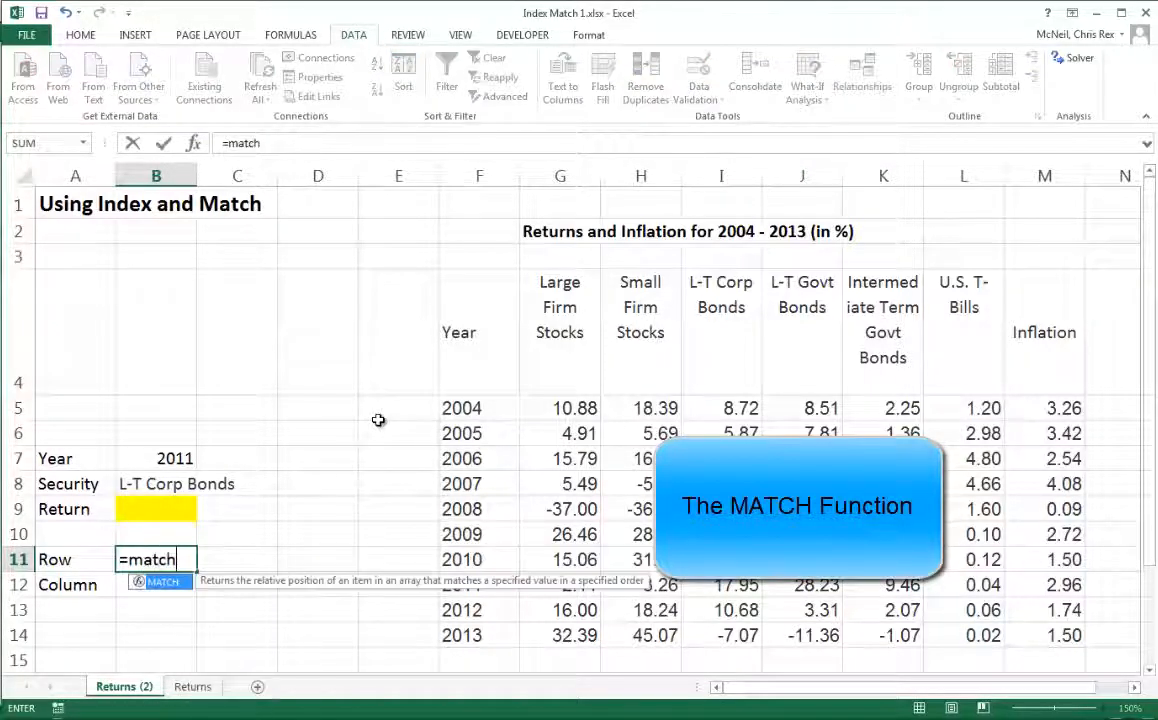
pyautogui.write('(')
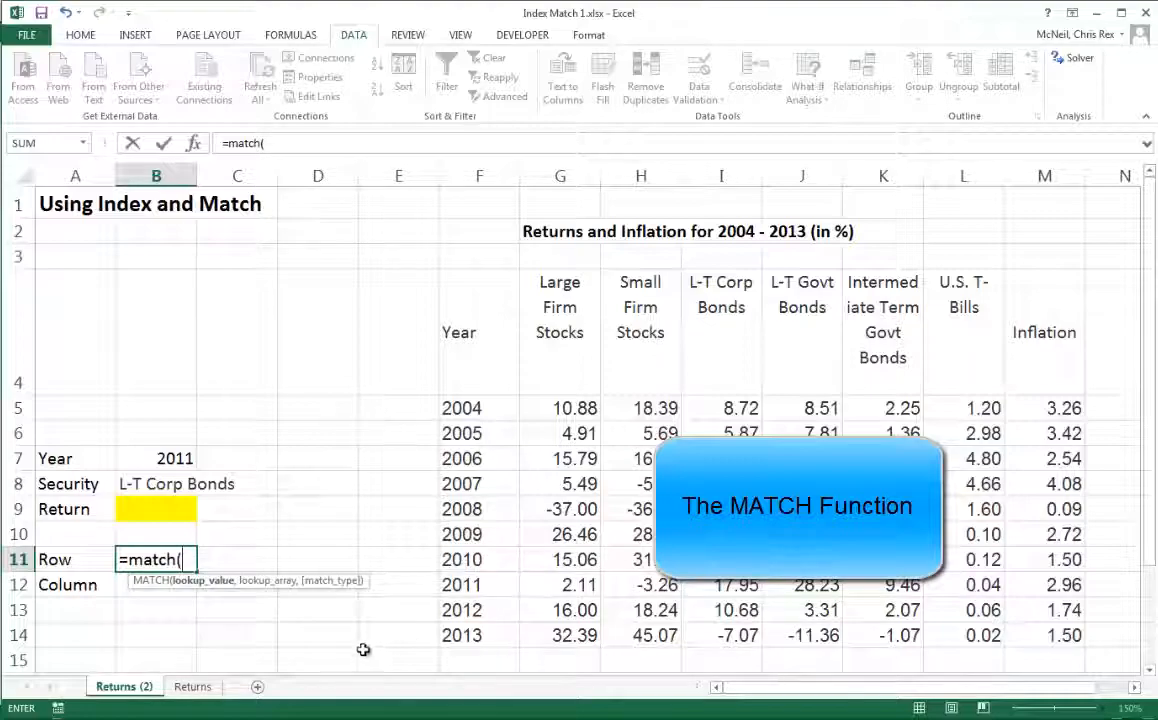
pyautogui.click(193, 144)
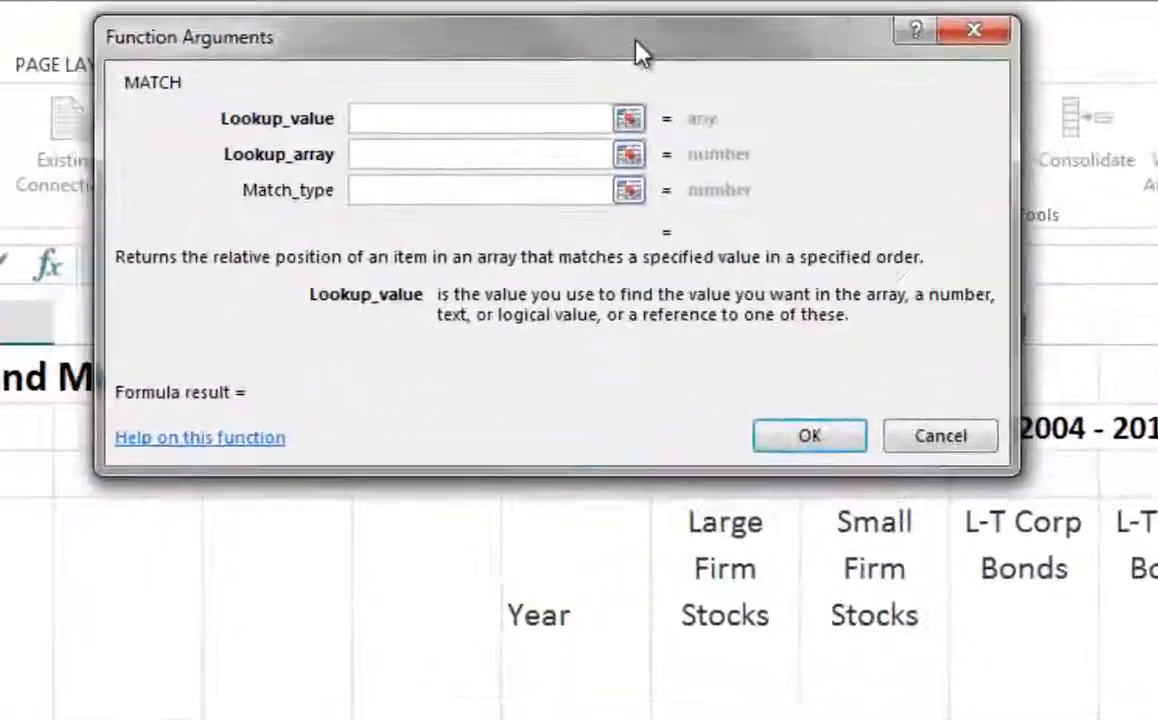
pyautogui.moveTo(640, 52); pyautogui.dragTo(646, 86)
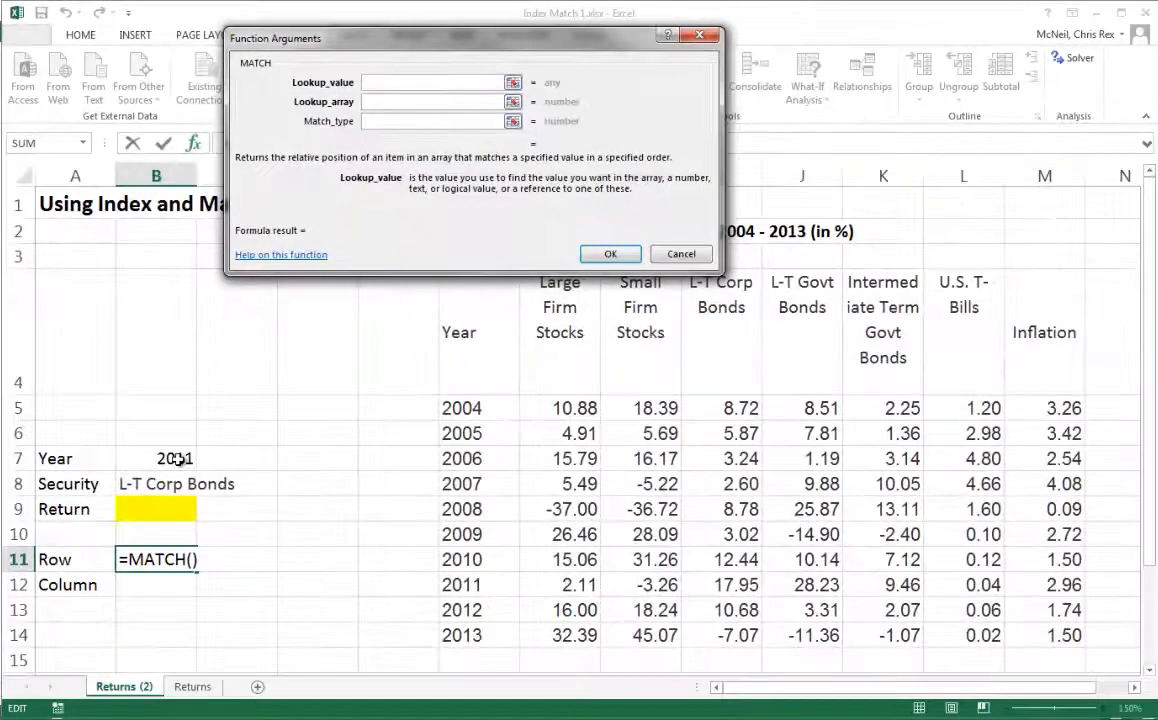
pyautogui.click(175, 458)
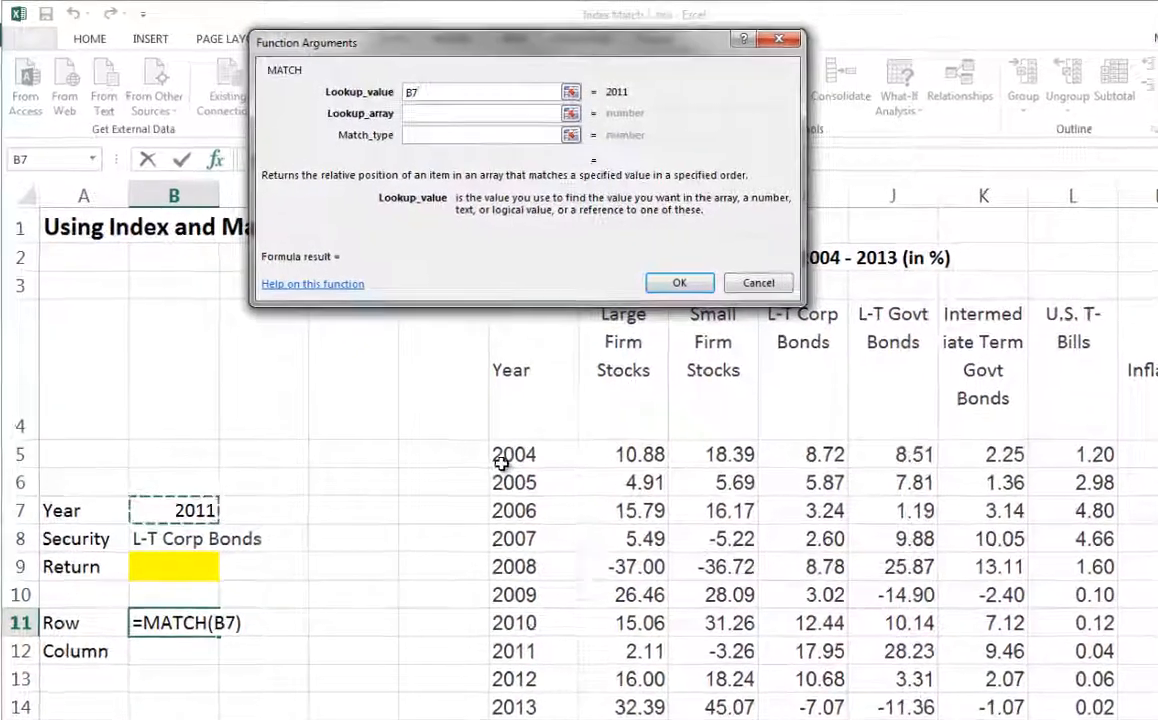
pyautogui.press('Tab')
pyautogui.moveTo(513, 454); pyautogui.dragTo(516, 706)
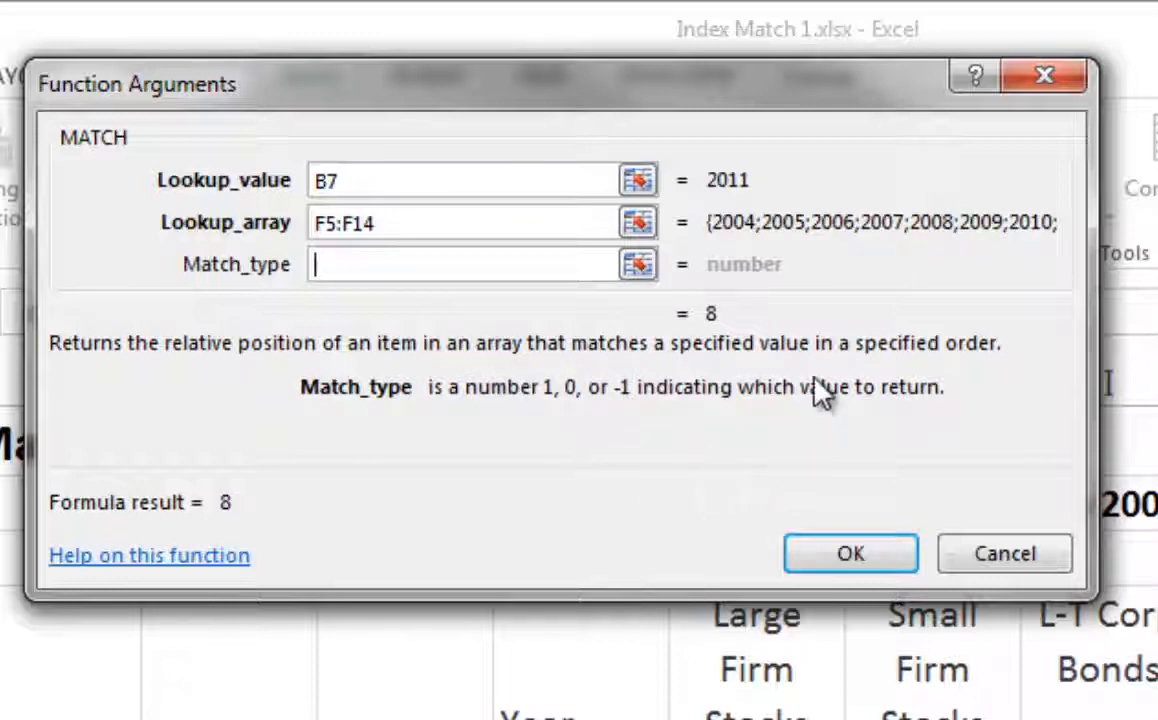
pyautogui.write('0')
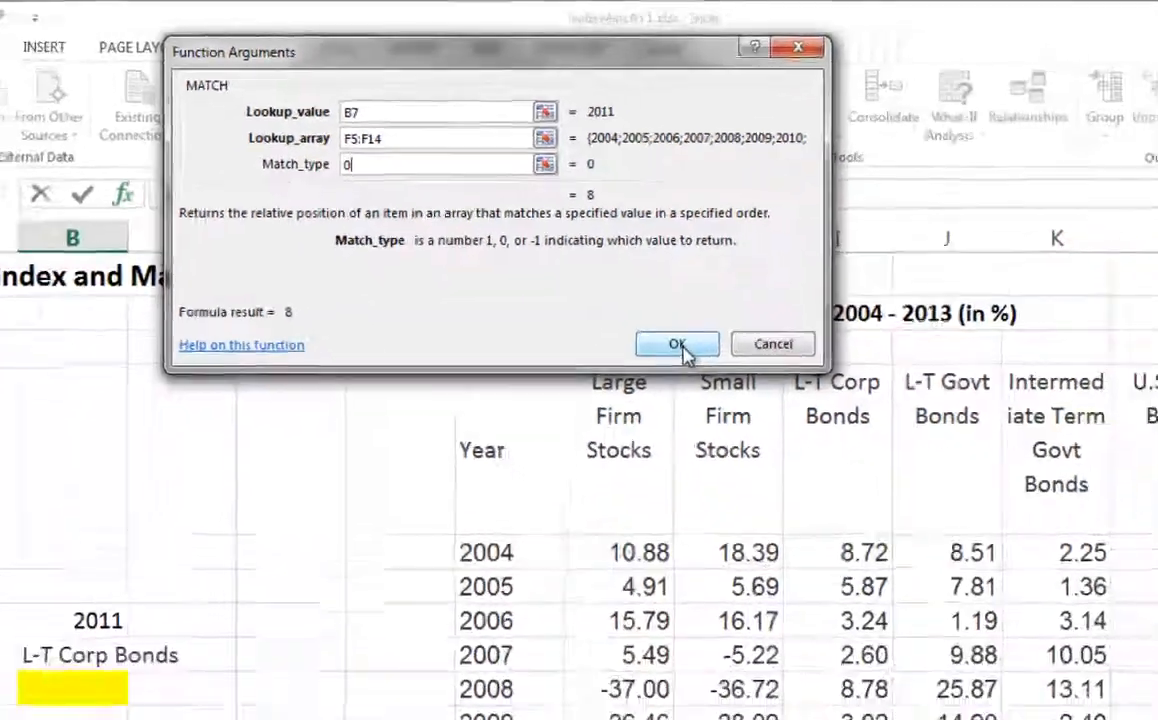
pyautogui.click(850, 553)
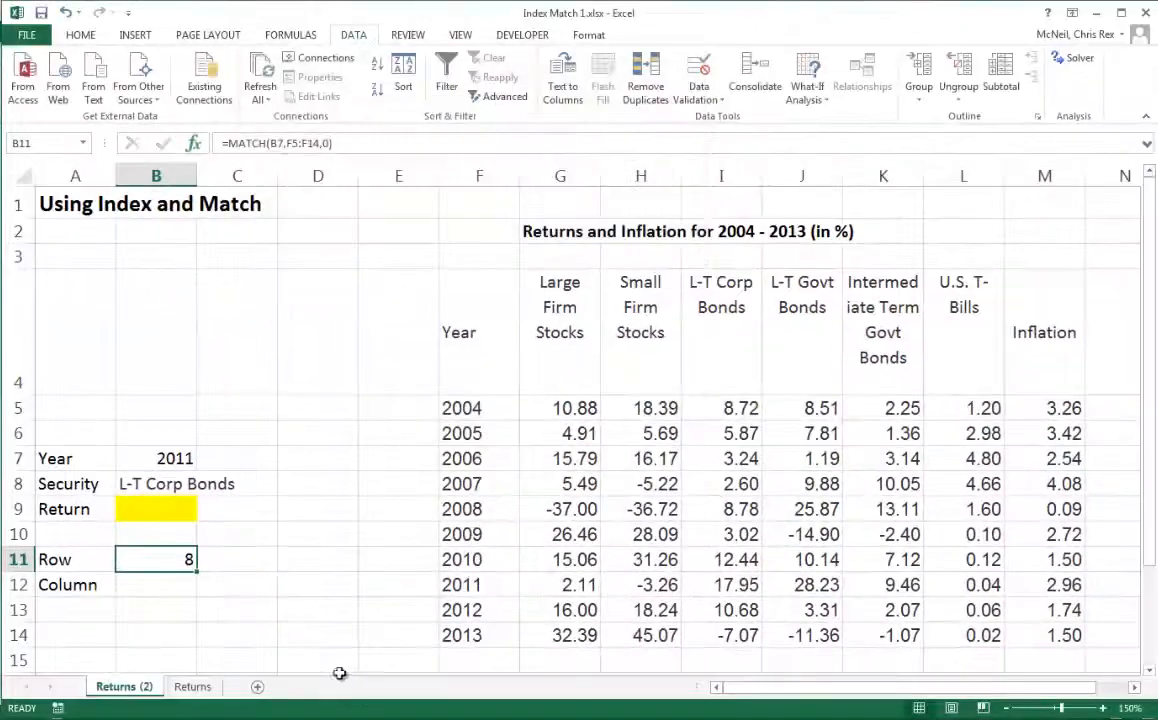
# - Highlight the years 2004 through 2011 in the Year column to count the matched position, then return to B11
pyautogui.click(469, 409)
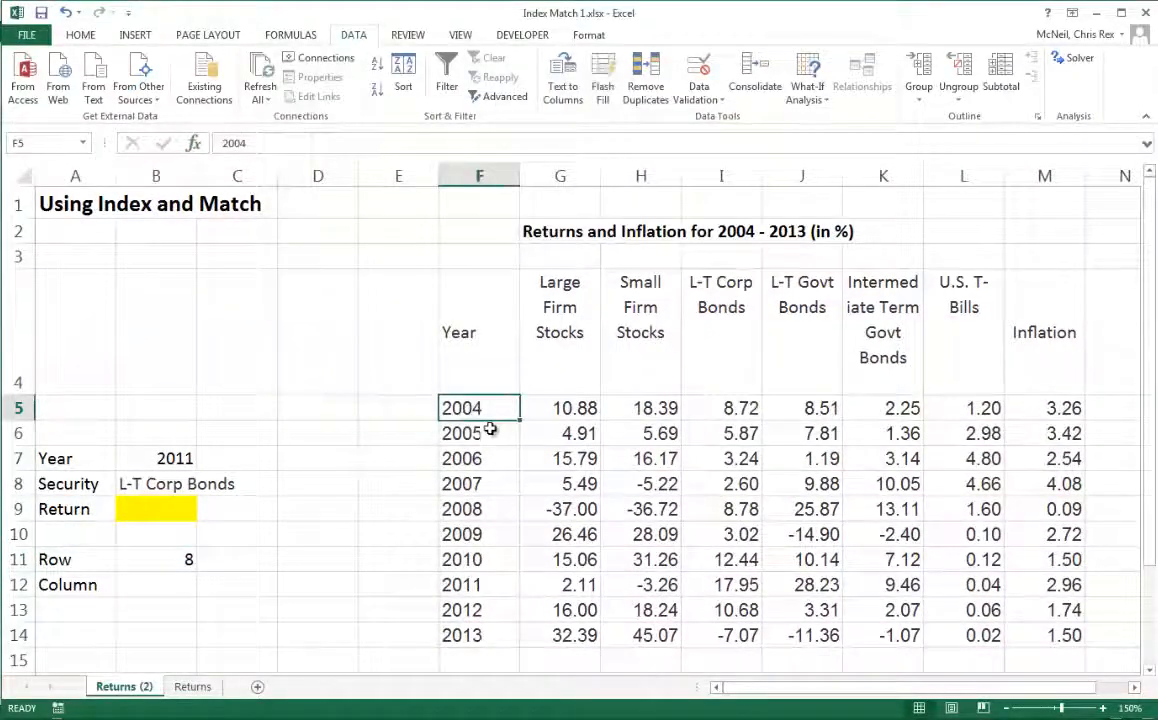
pyautogui.moveTo(483, 413); pyautogui.dragTo(479, 587)
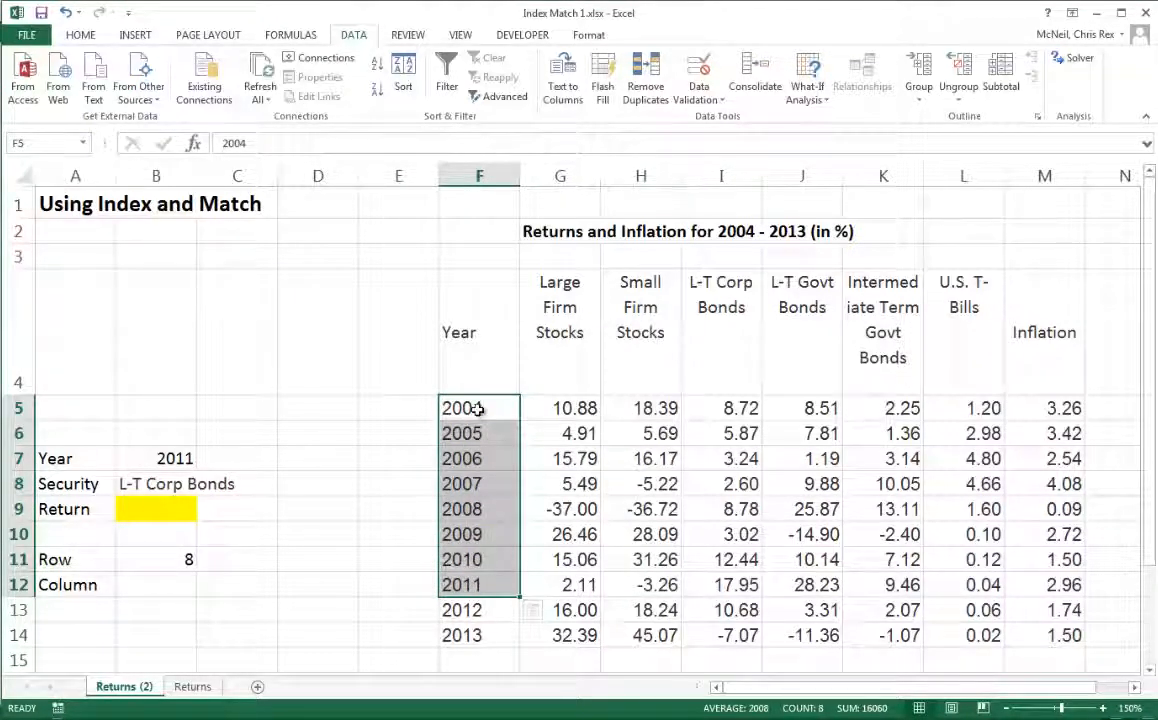
pyautogui.click(184, 561)
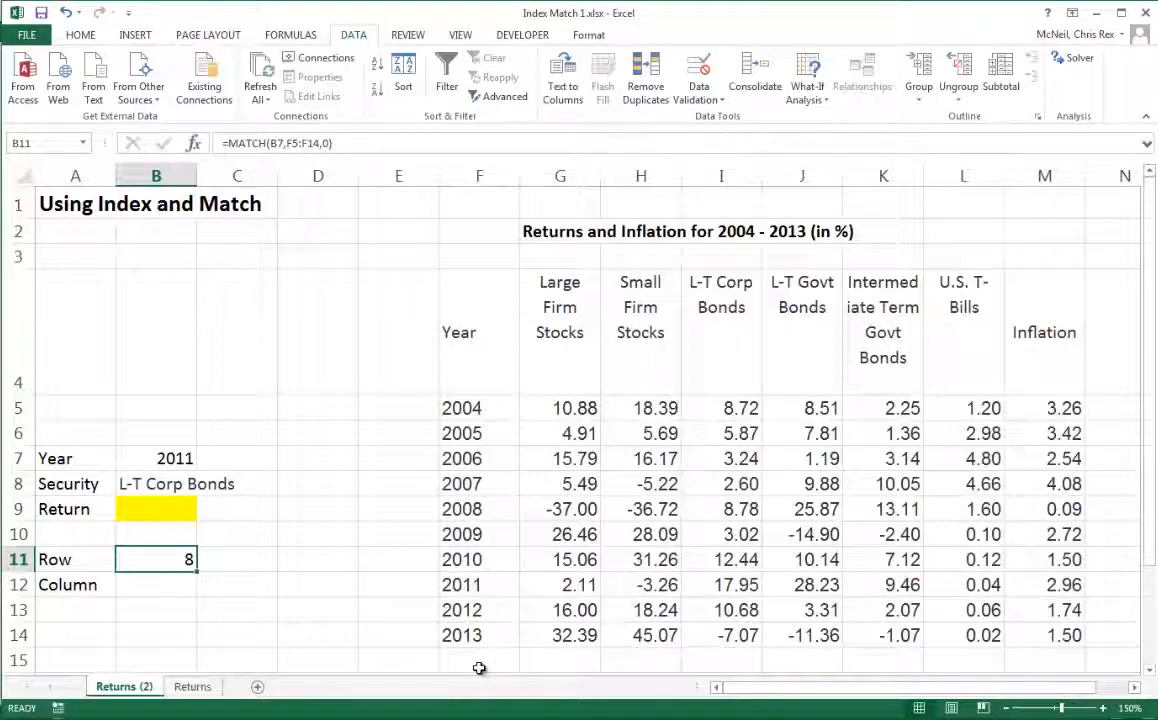
# - Choose 2004 from the year dropdown in B7
pyautogui.click(175, 457)
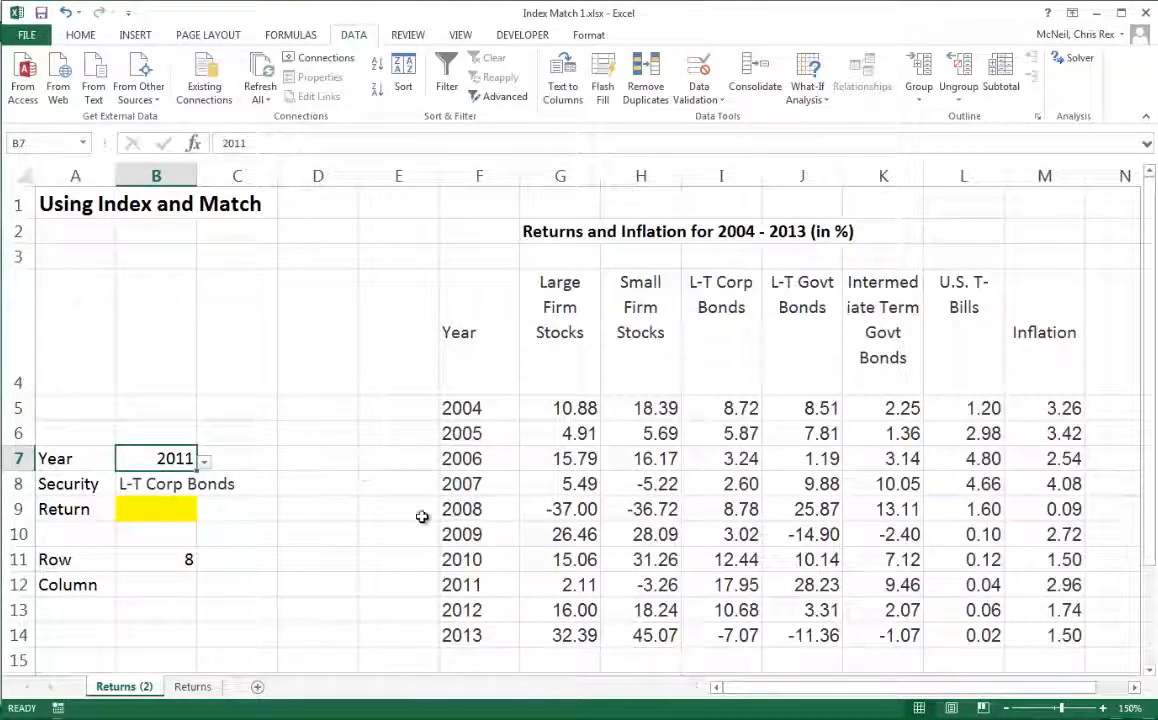
pyautogui.click(204, 464)
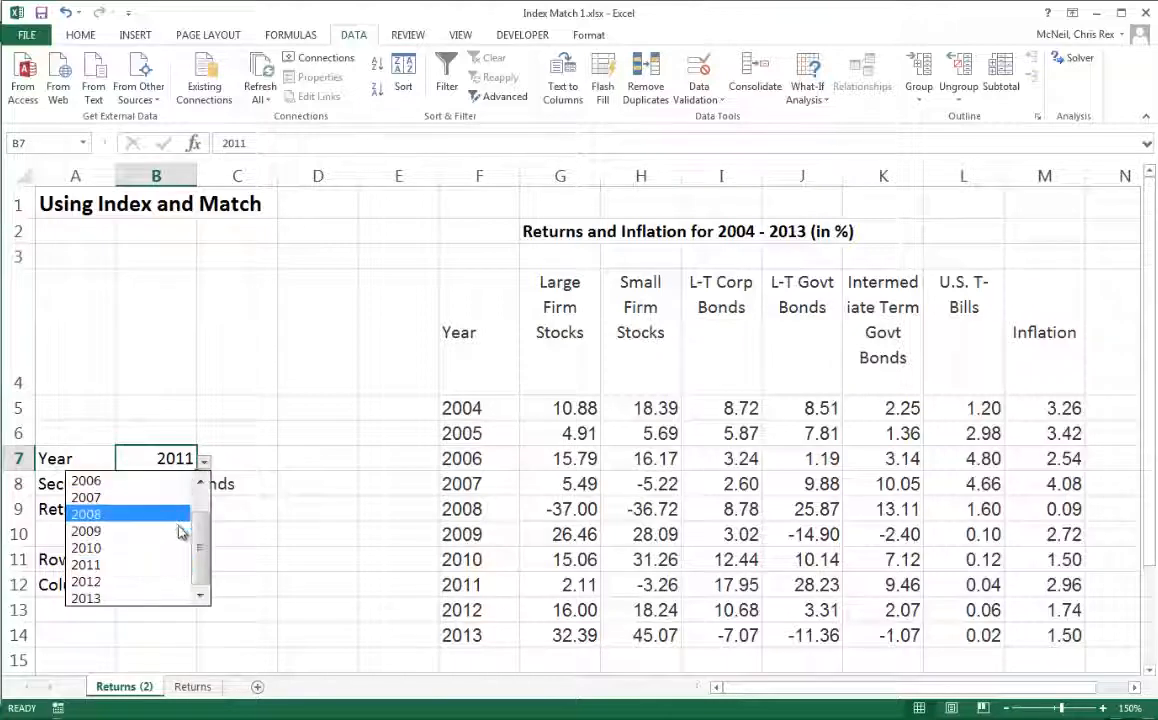
pyautogui.click(200, 487)
pyautogui.click(145, 481)
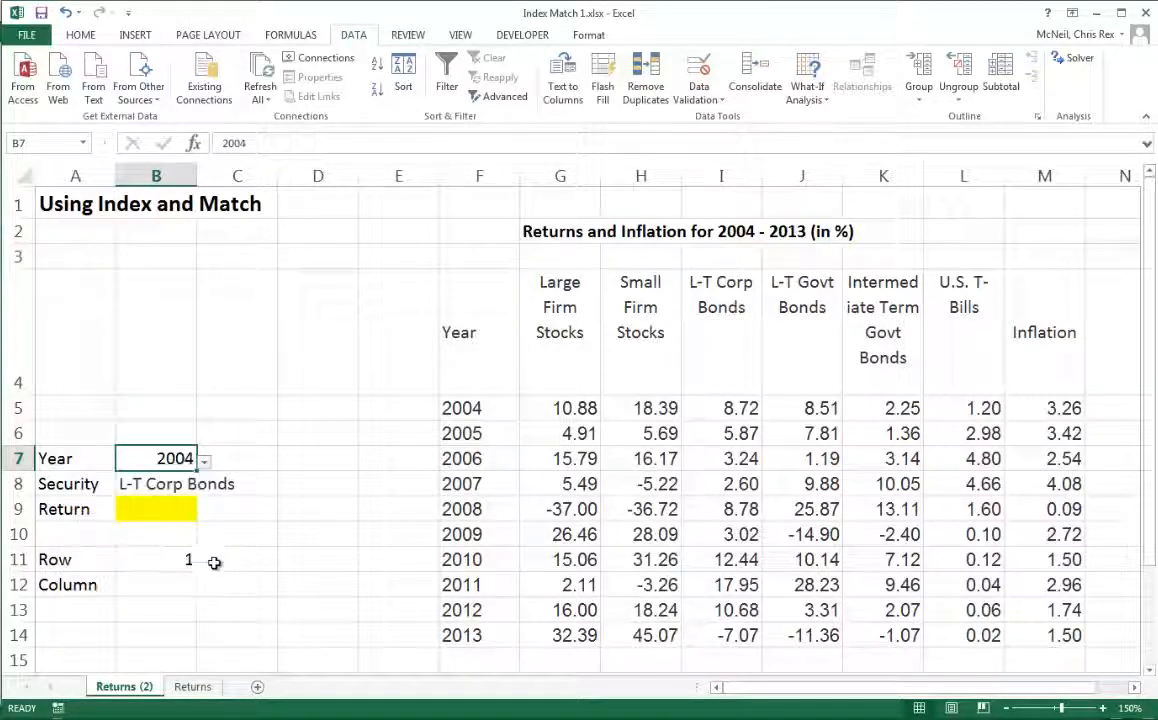
# - Open the function arguments of the B11 MATCH formula to review them, then close the dialog
pyautogui.press('Down')
pyautogui.press('Down')
pyautogui.press('Down')
pyautogui.press('Down')
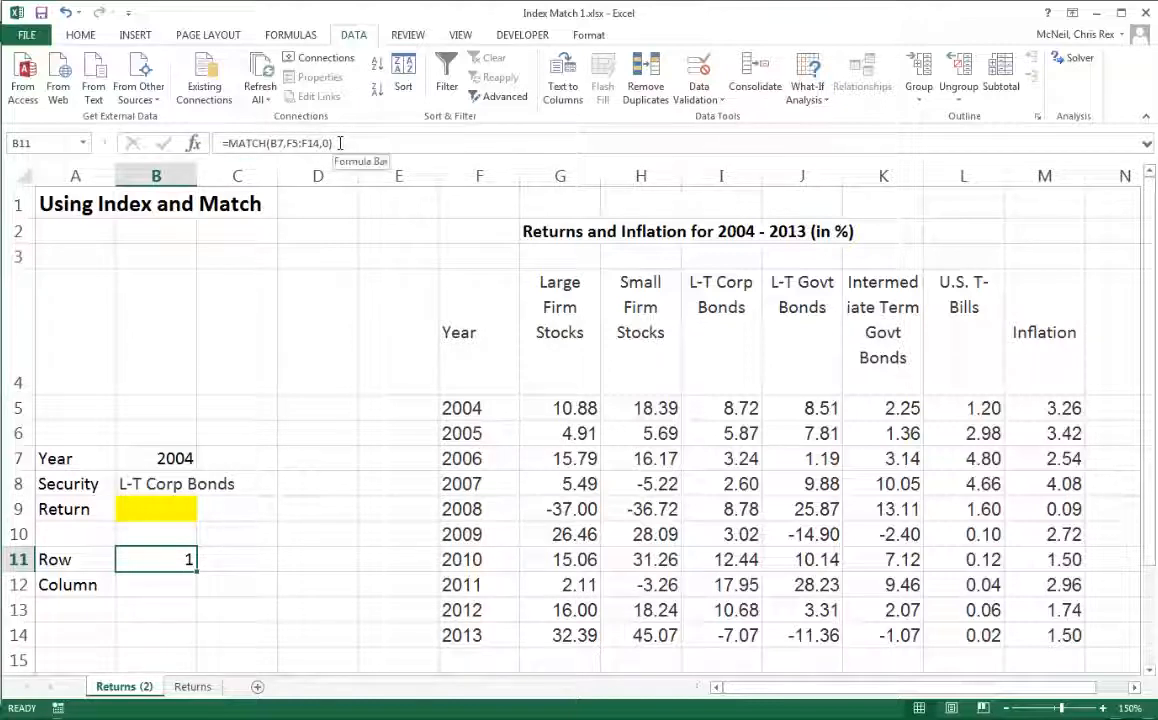
pyautogui.click(196, 145)
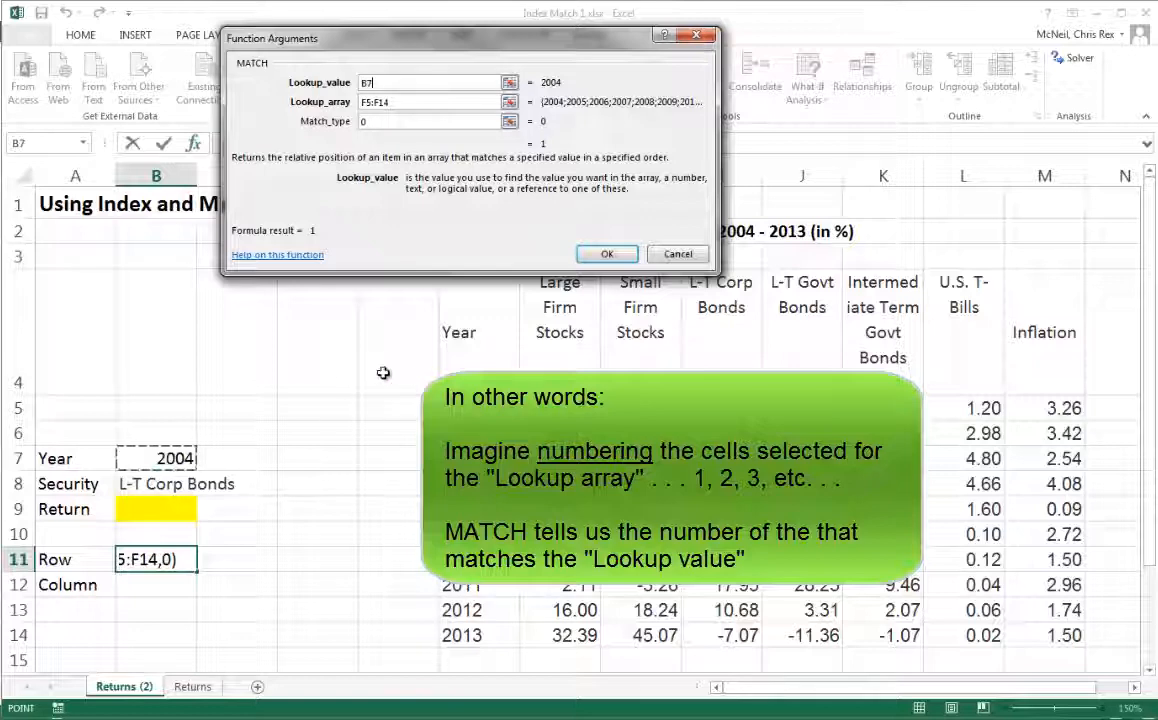
pyautogui.press('Return')
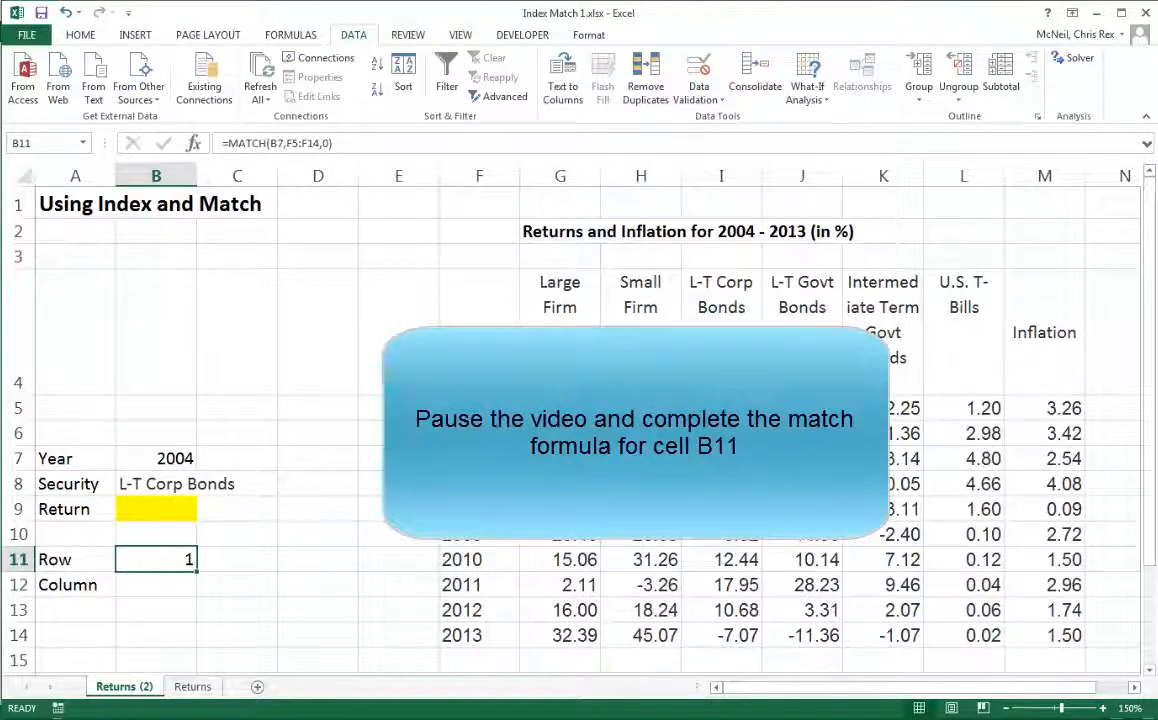
# - In B12, enter a MATCH formula with lookup value B8, lookup array G4:M4 and match type 0
pyautogui.click(134, 589)
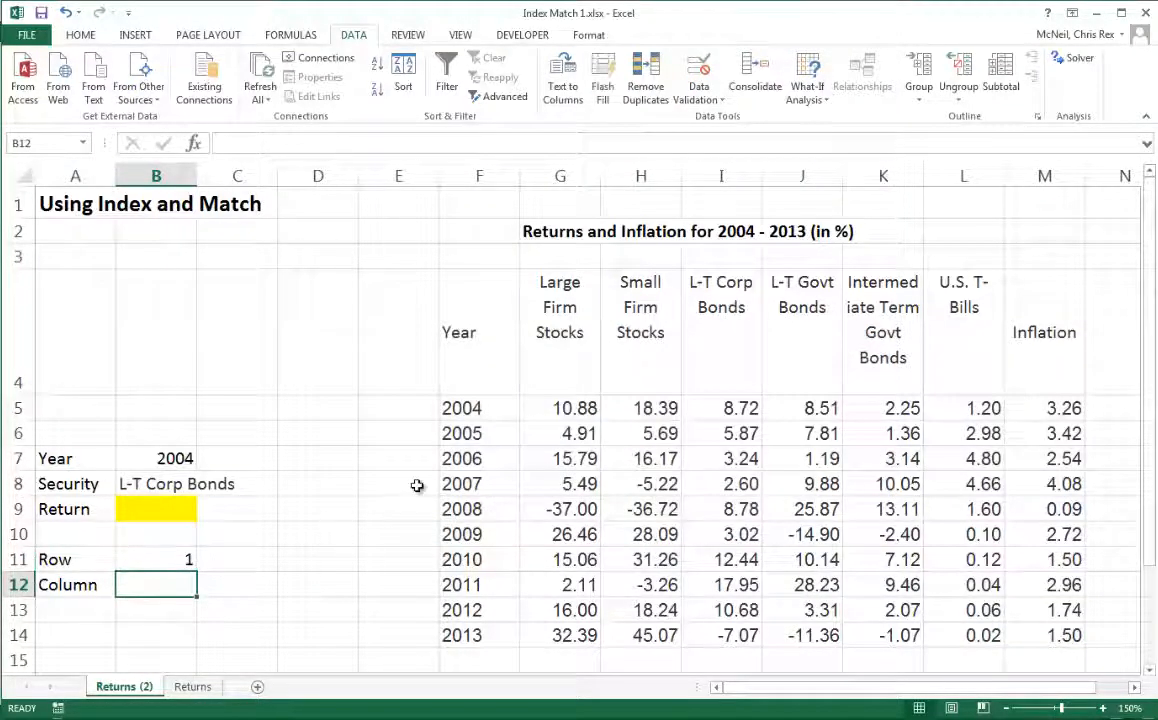
pyautogui.write('=match(')
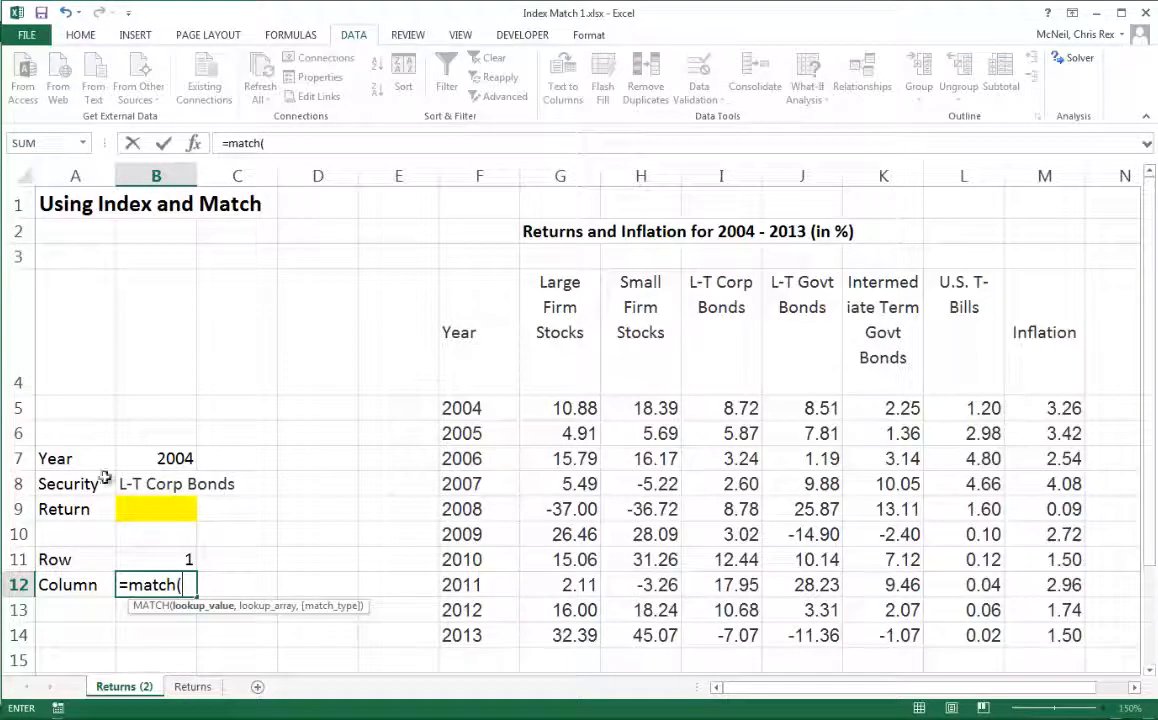
pyautogui.click(170, 484)
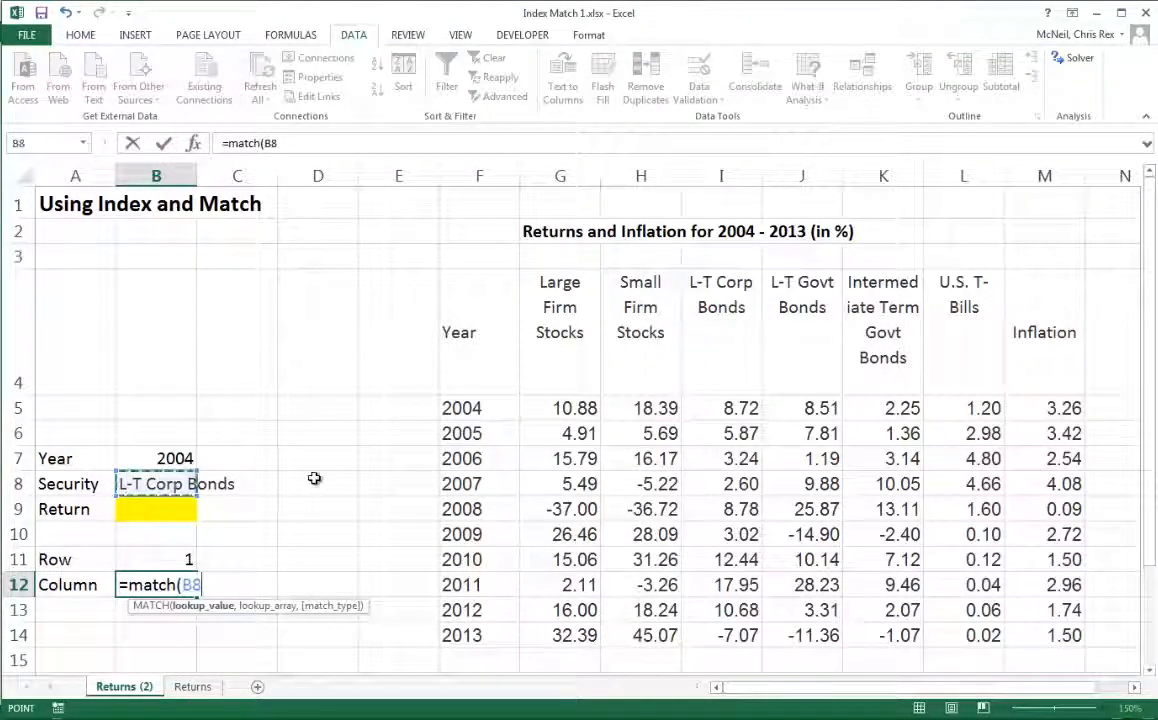
pyautogui.click(194, 144)
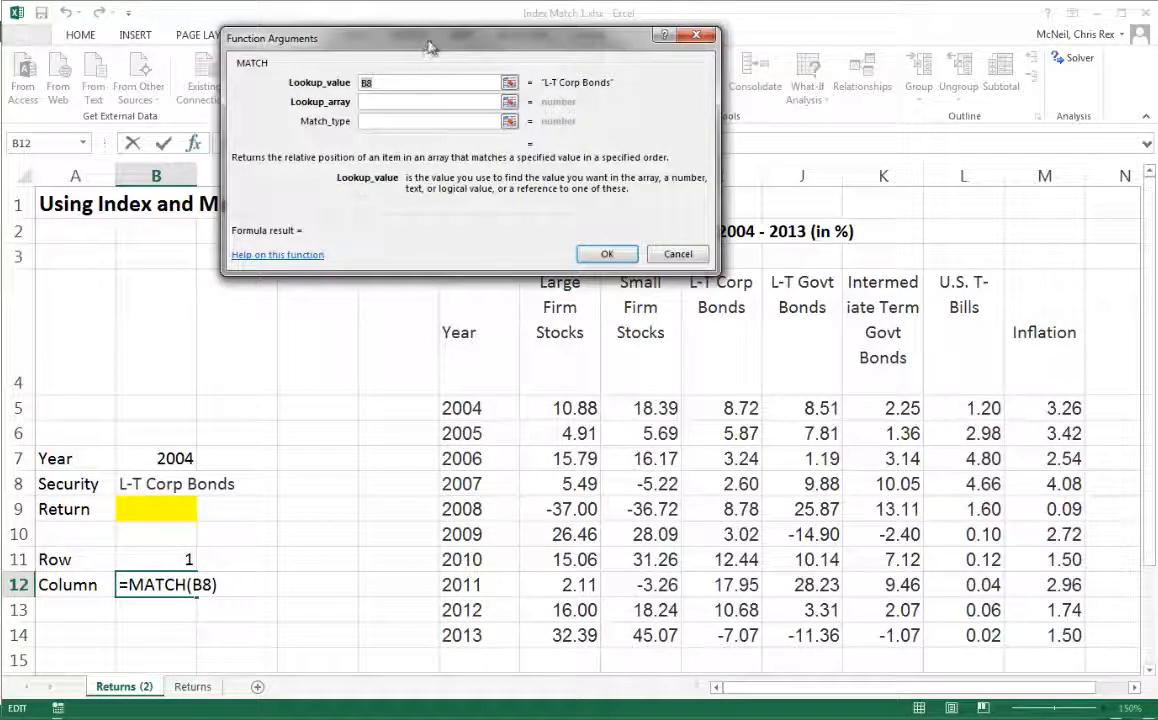
pyautogui.moveTo(428, 48); pyautogui.dragTo(299, 13)
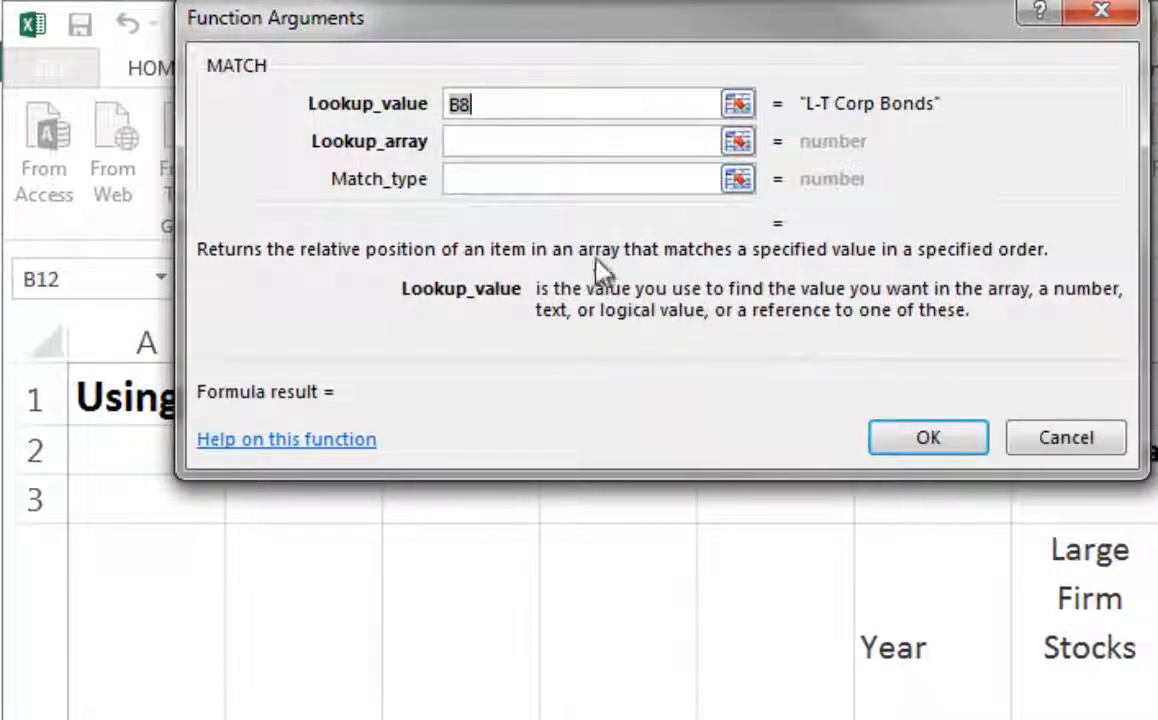
pyautogui.click(468, 148)
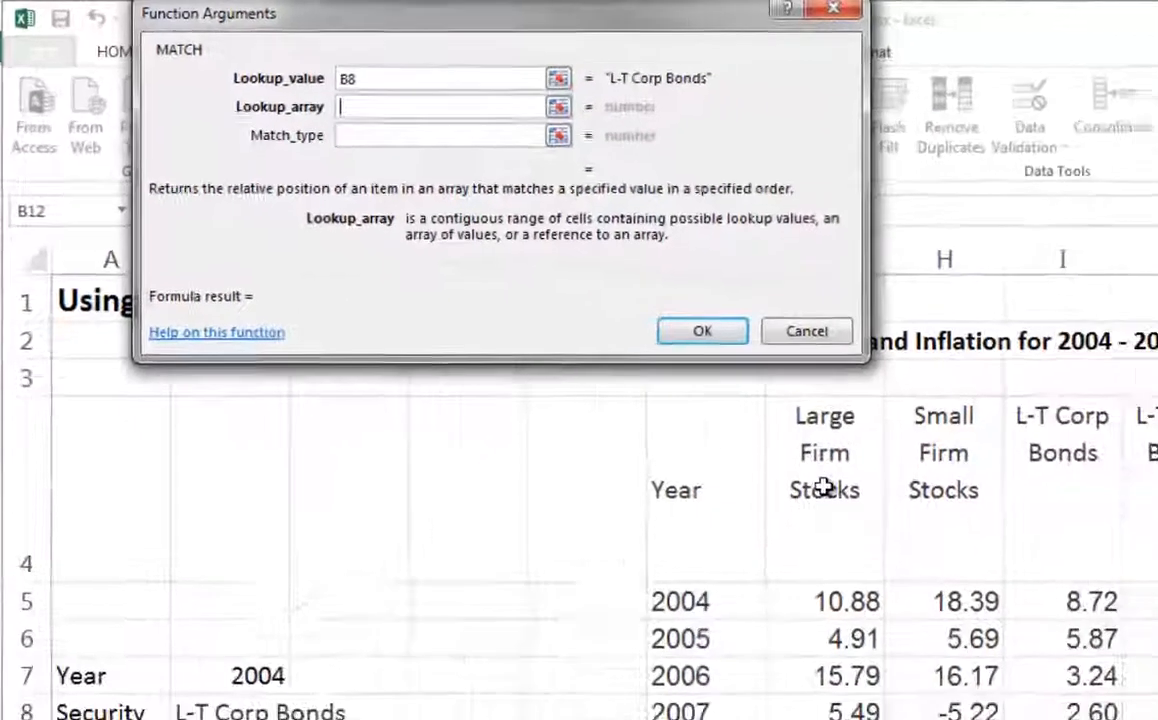
pyautogui.moveTo(824, 487); pyautogui.dragTo(1157, 453)
pyautogui.moveTo(1013, 308); pyautogui.dragTo(1037, 310)
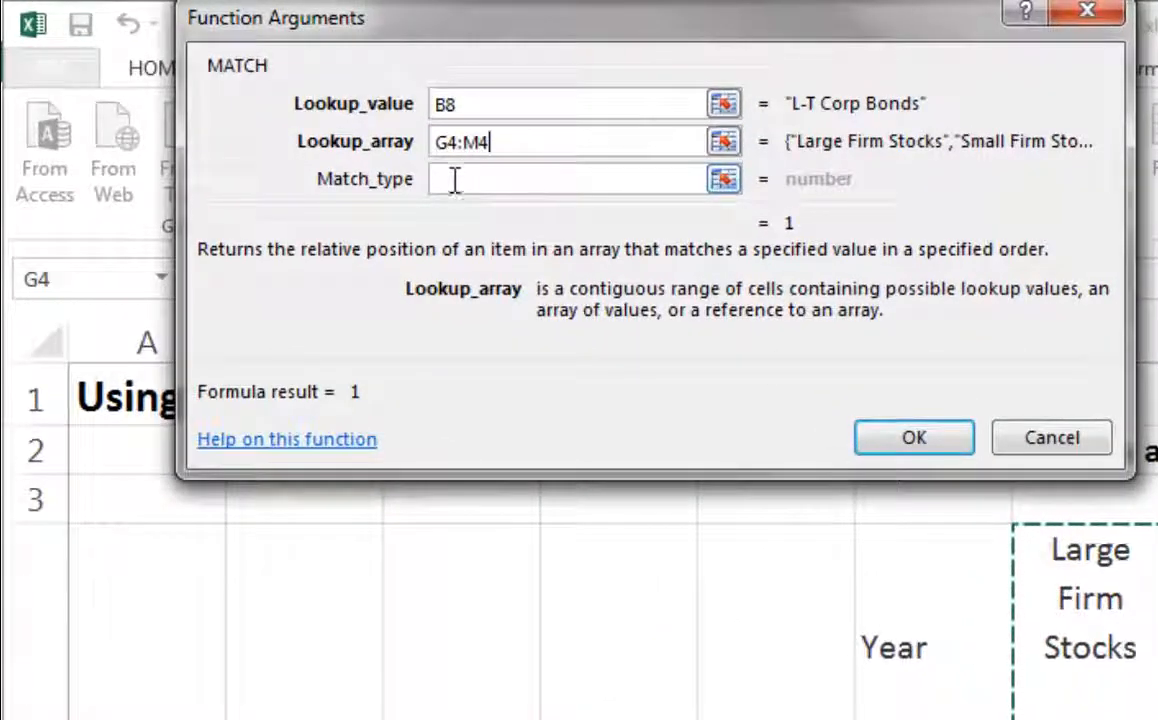
pyautogui.press('Tab')
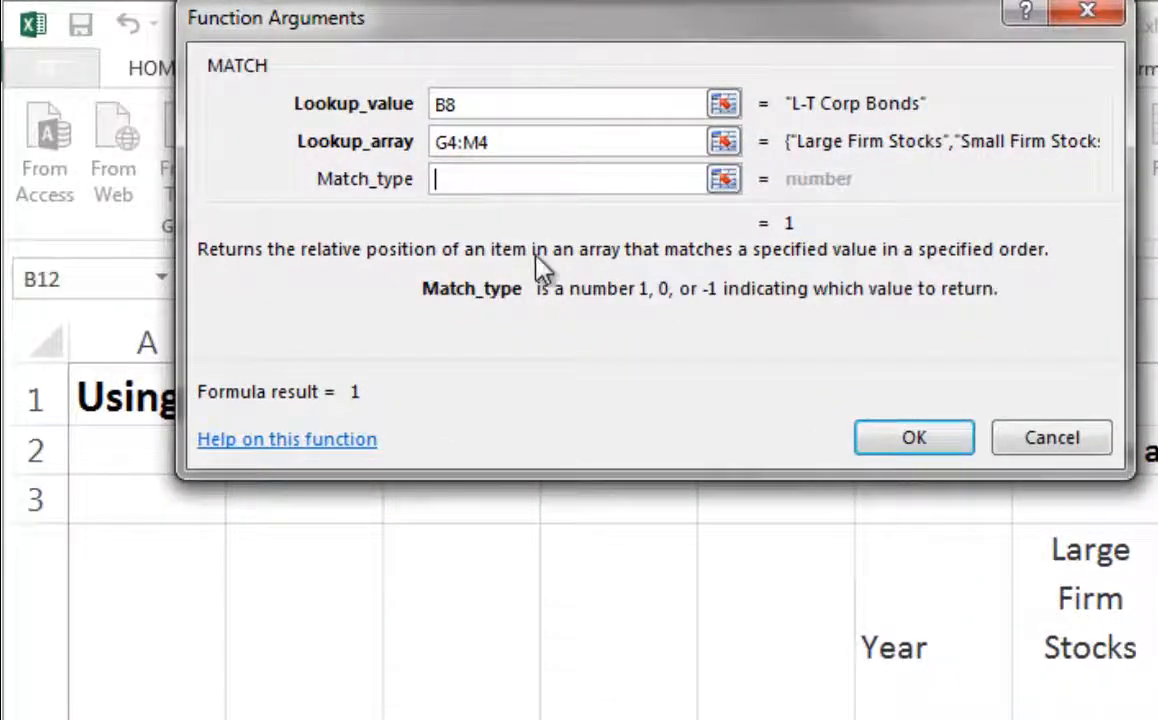
pyautogui.write('0')
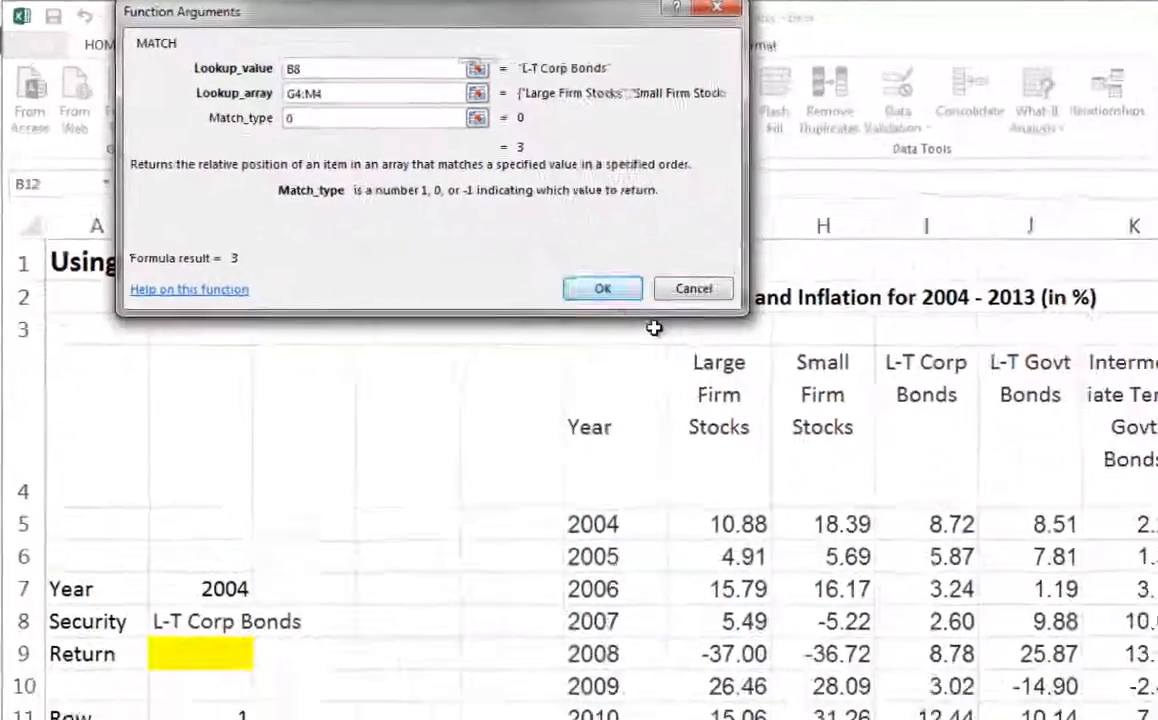
pyautogui.press('Return')
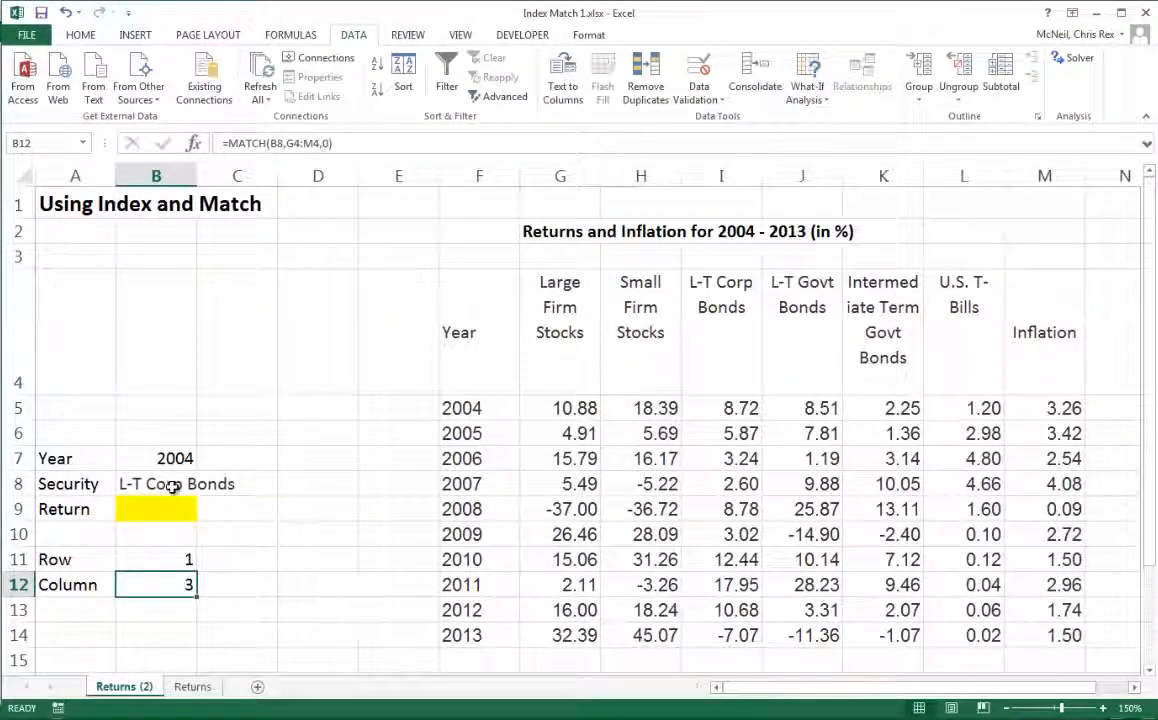
# - Choose Large Firm Stocks from the security dropdown in B8
pyautogui.click(172, 486)
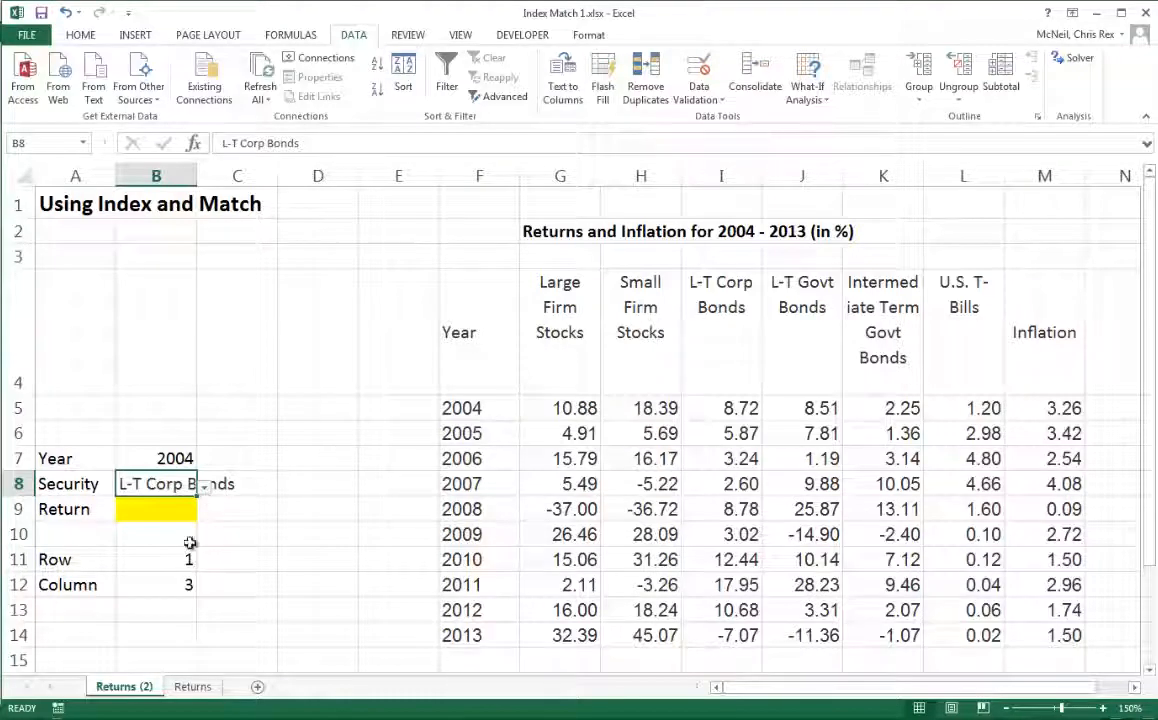
pyautogui.click(204, 488)
pyautogui.click(150, 506)
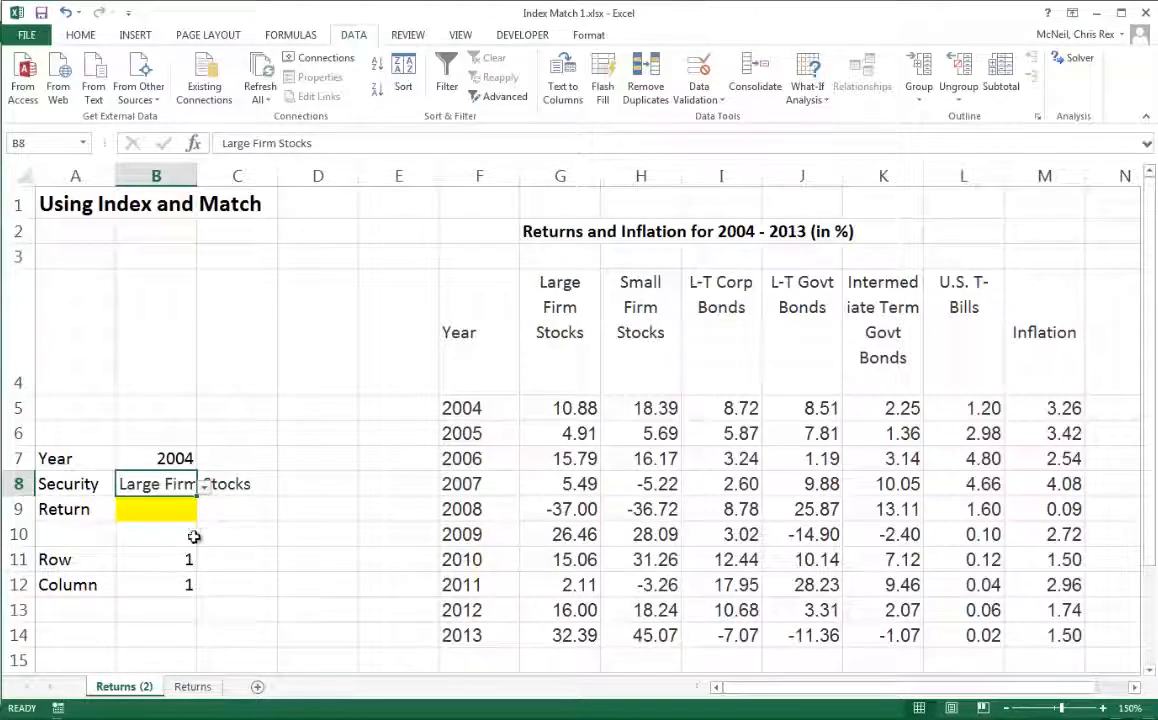
# - Review the Return, Year, Security, Row and Column cells, then select the return data range G5:M14
pyautogui.click(157, 510)
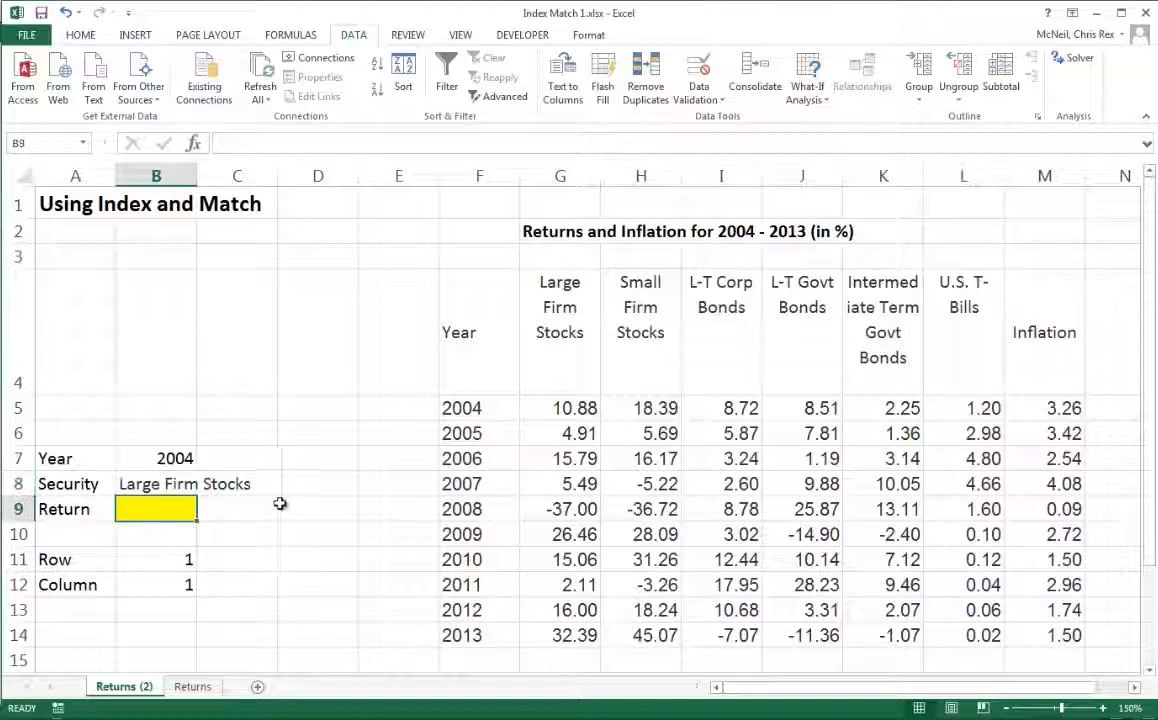
pyautogui.click(182, 459)
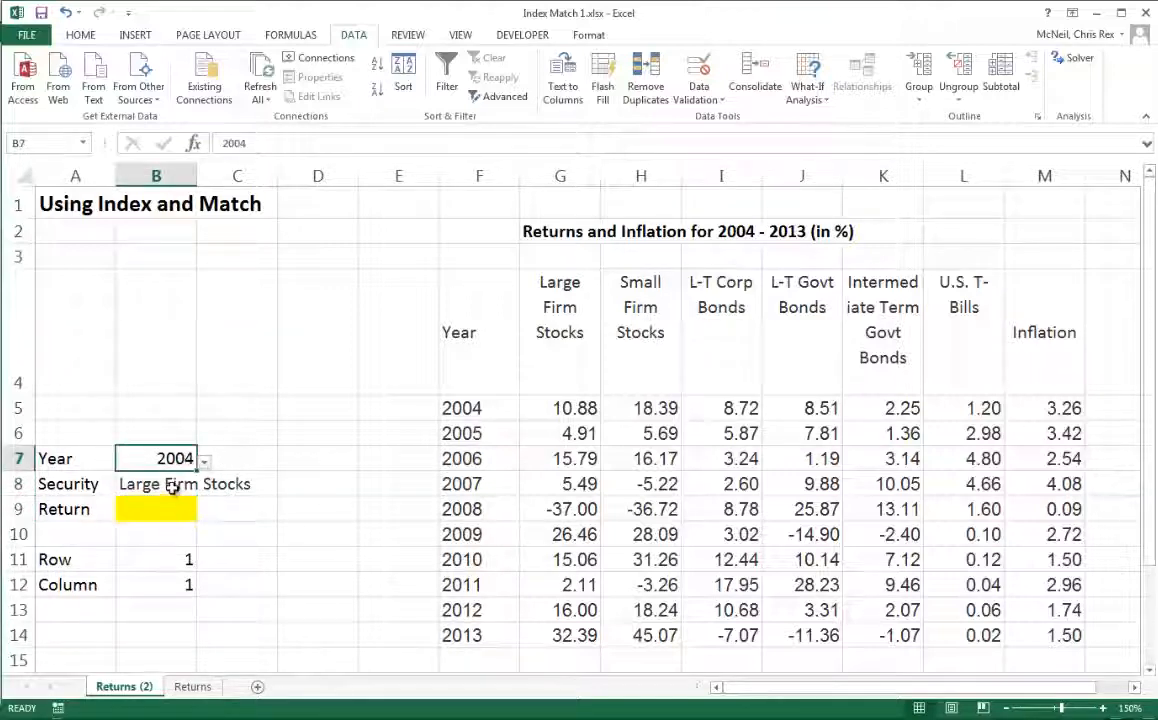
pyautogui.click(172, 485)
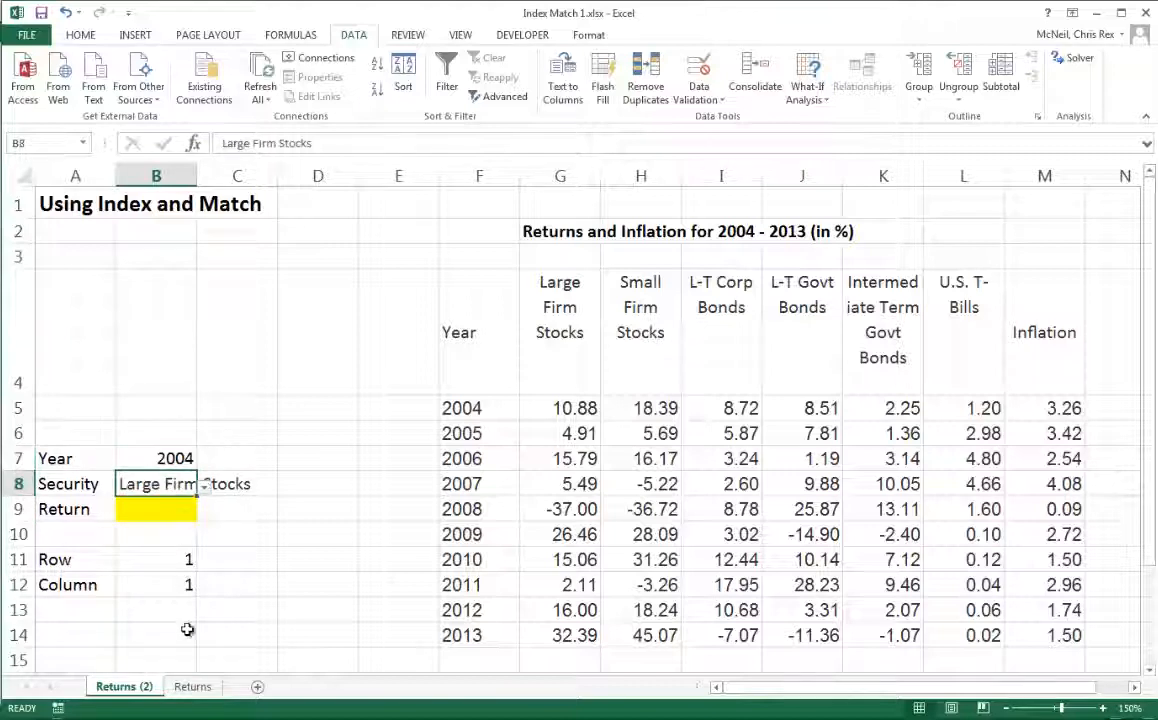
pyautogui.click(166, 564)
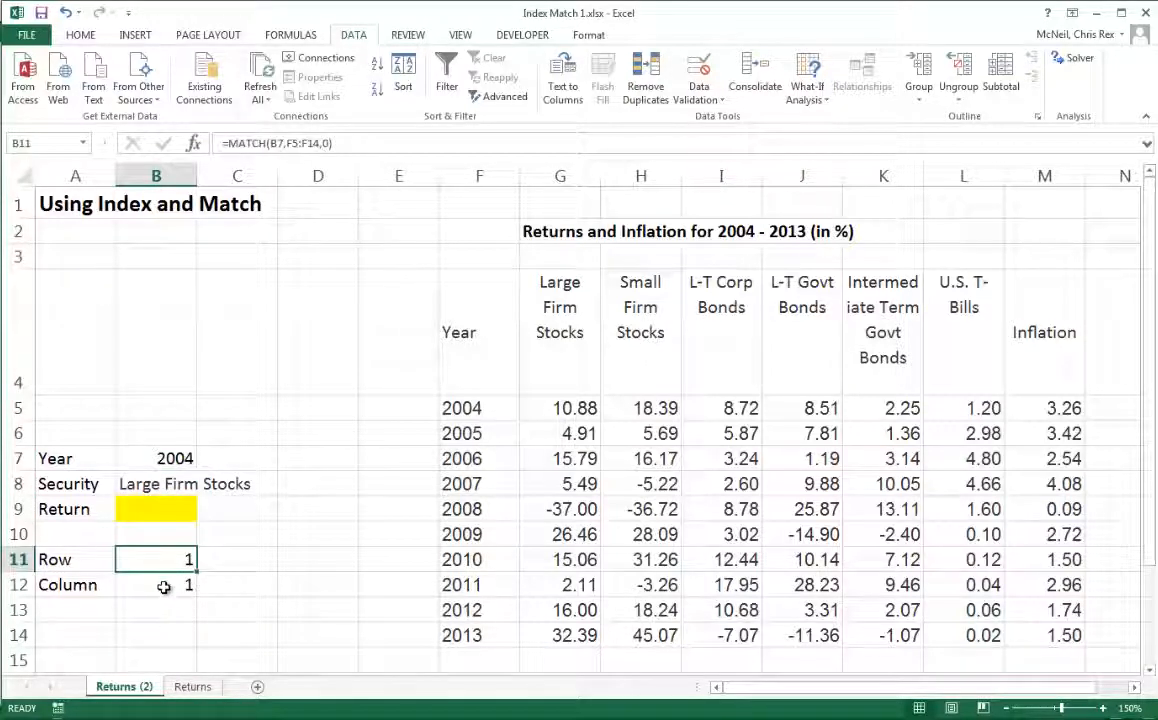
pyautogui.click(164, 587)
pyautogui.moveTo(555, 405); pyautogui.dragTo(1068, 638)
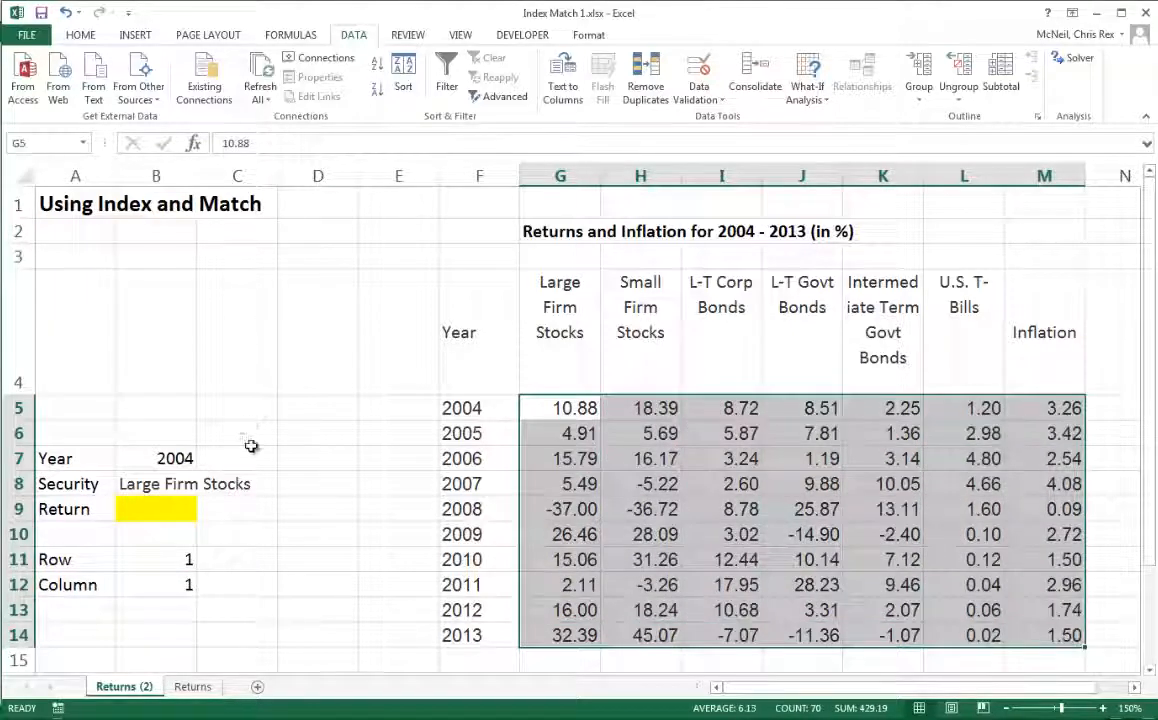
# - In B9, enter an INDEX formula with array G5:M14, row number B11 and column number B12
pyautogui.click(158, 511)
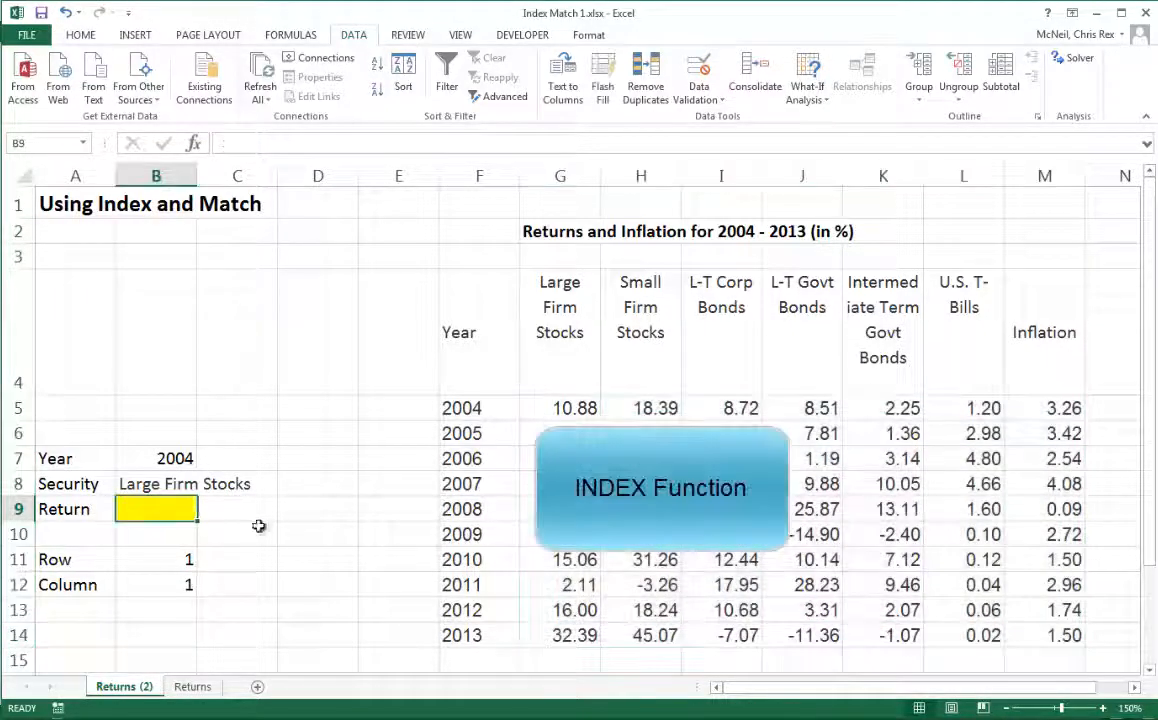
pyautogui.write('=i')
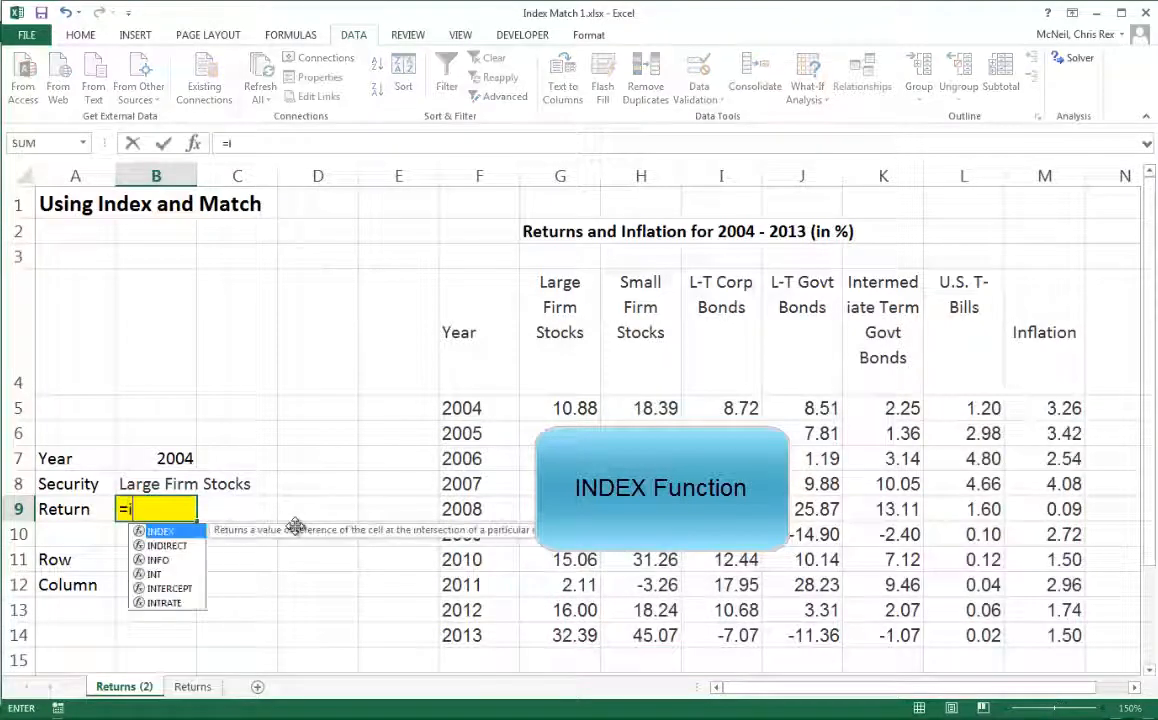
pyautogui.write('ndex(')
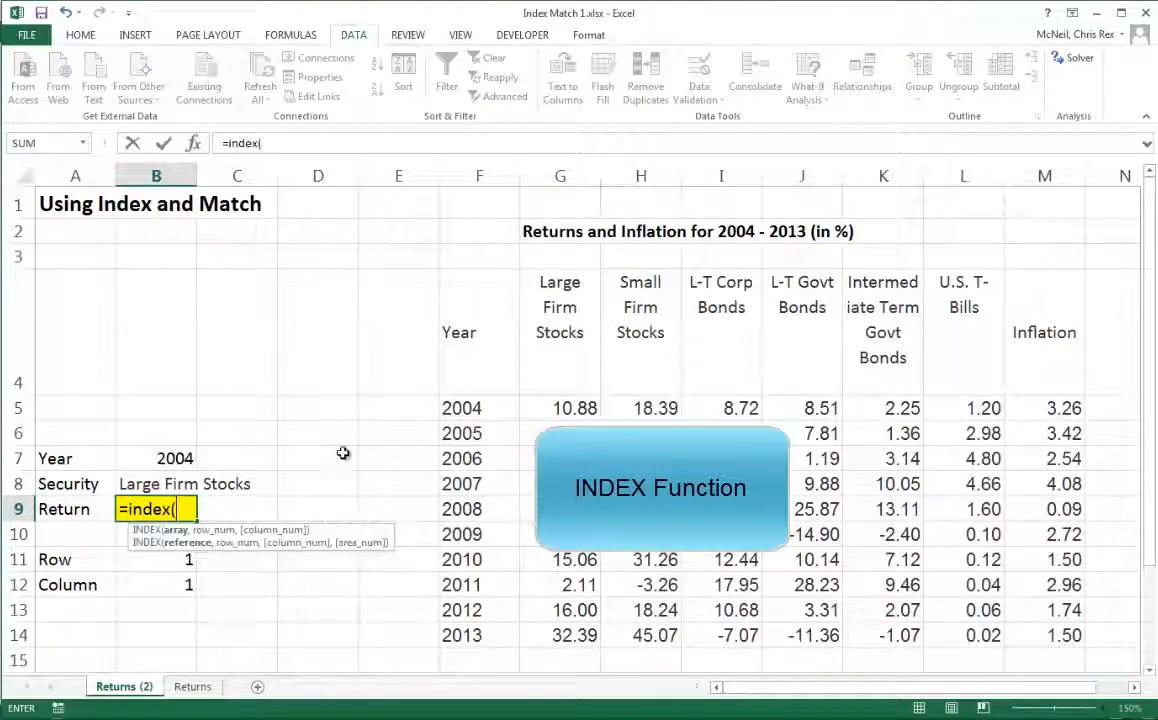
pyautogui.hotkey('ctrl', 'a')
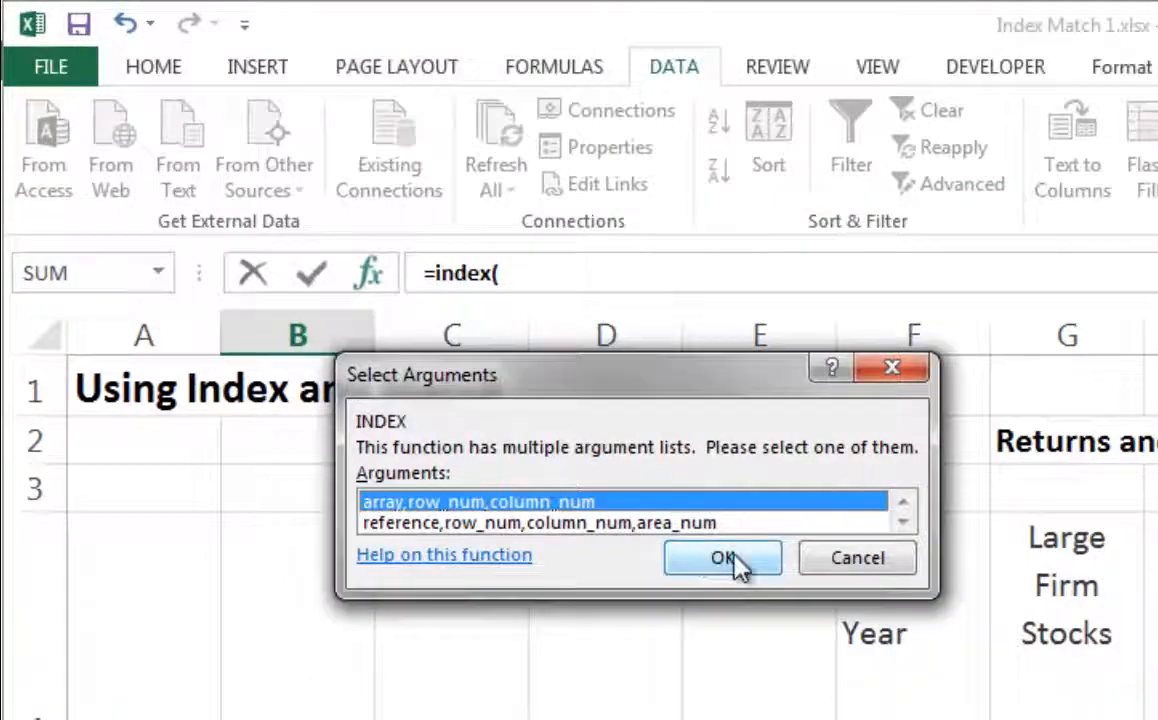
pyautogui.click(539, 416)
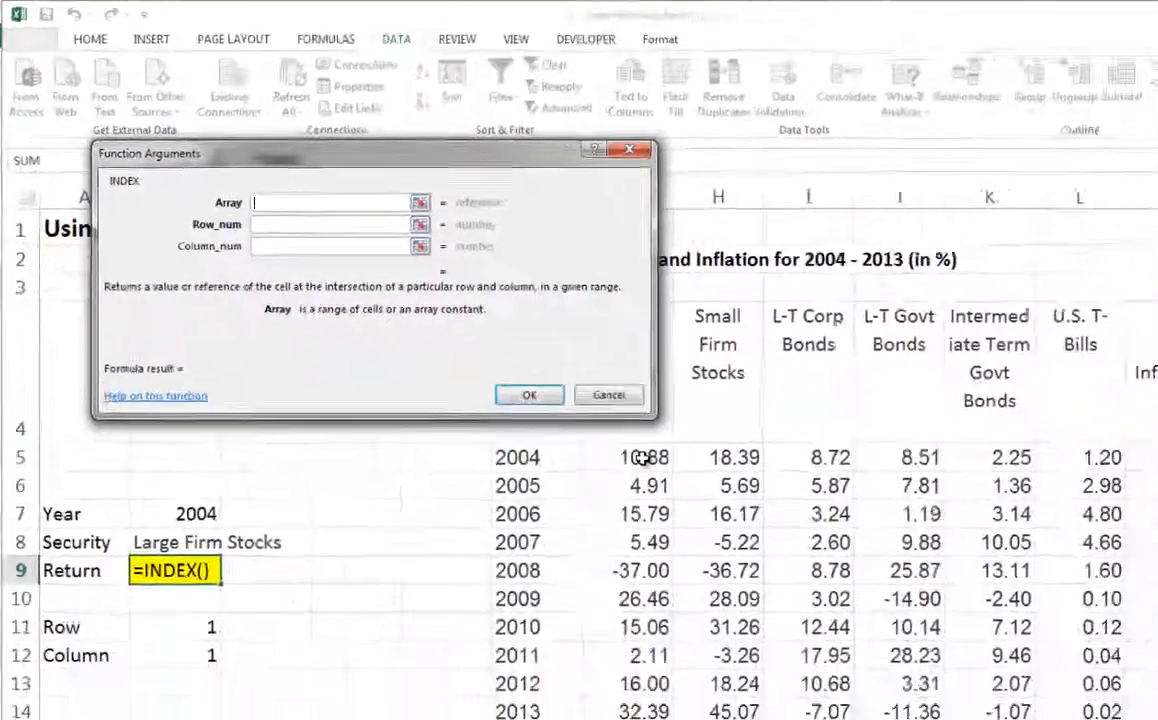
pyautogui.moveTo(545, 408); pyautogui.dragTo(1064, 636)
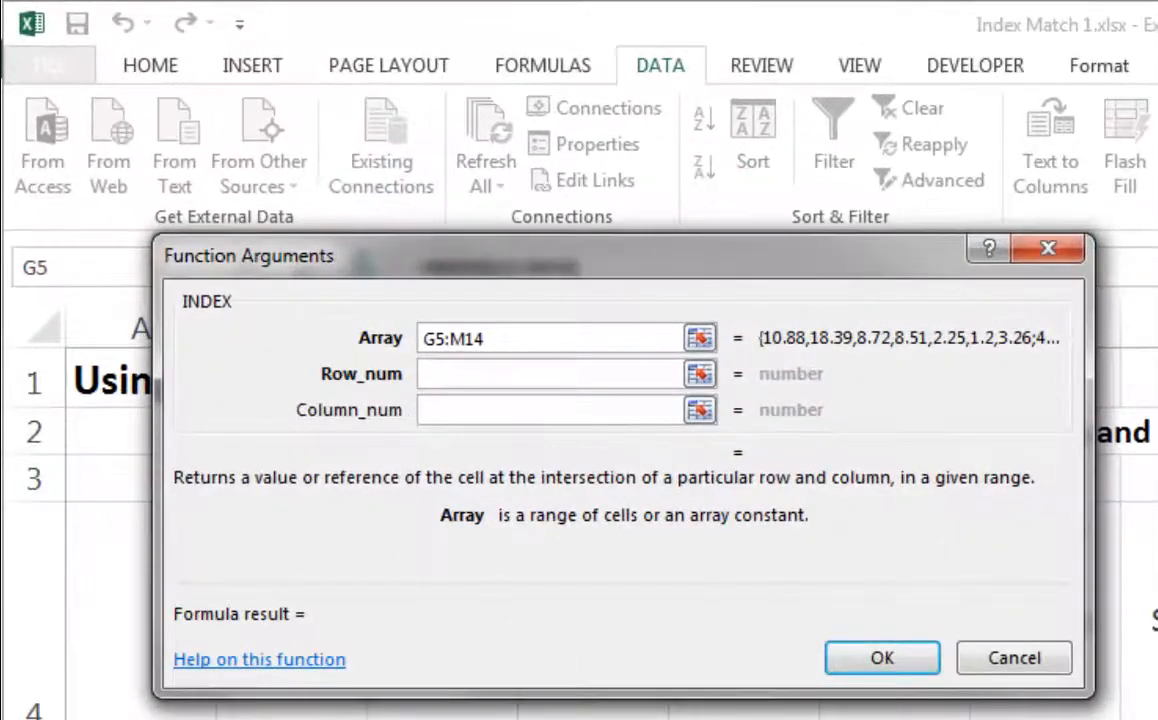
pyautogui.press('Tab')
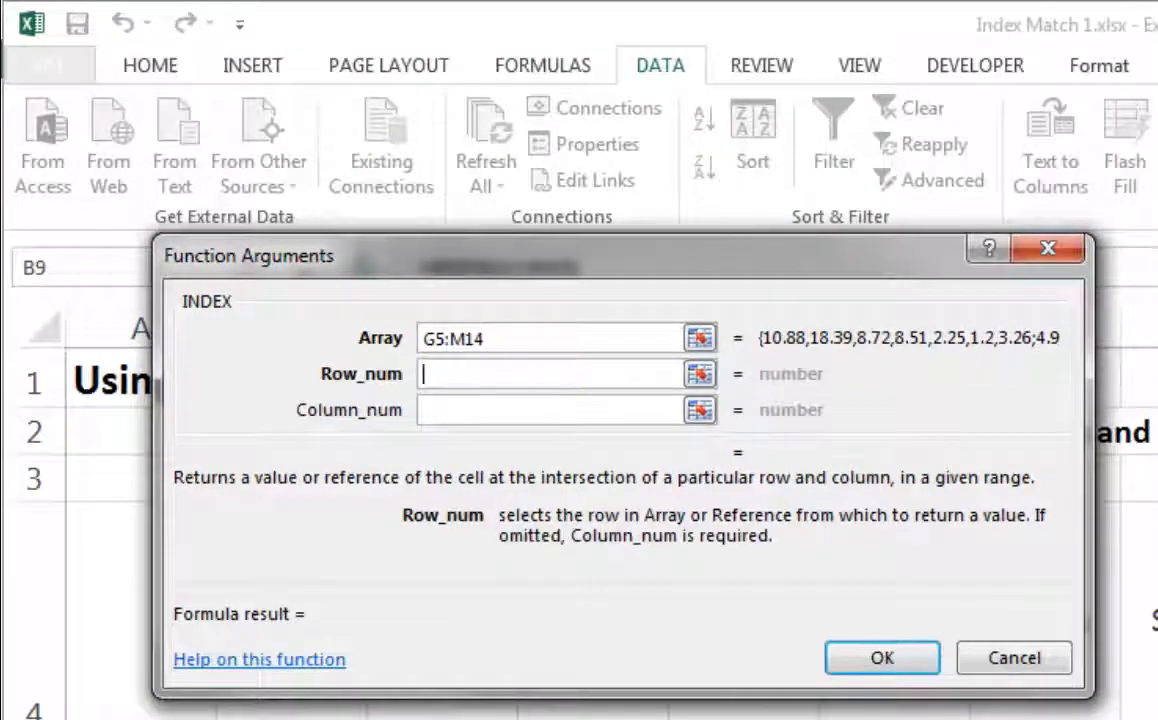
pyautogui.write('B11')
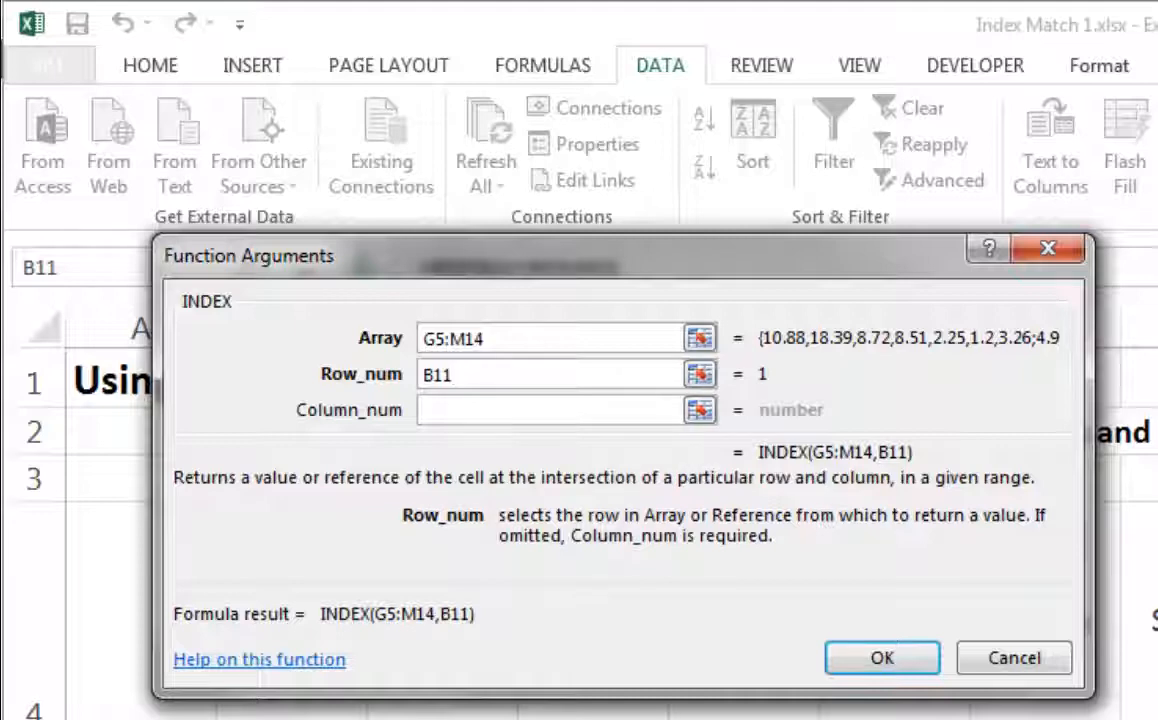
pyautogui.click(500, 410)
pyautogui.write('B12')
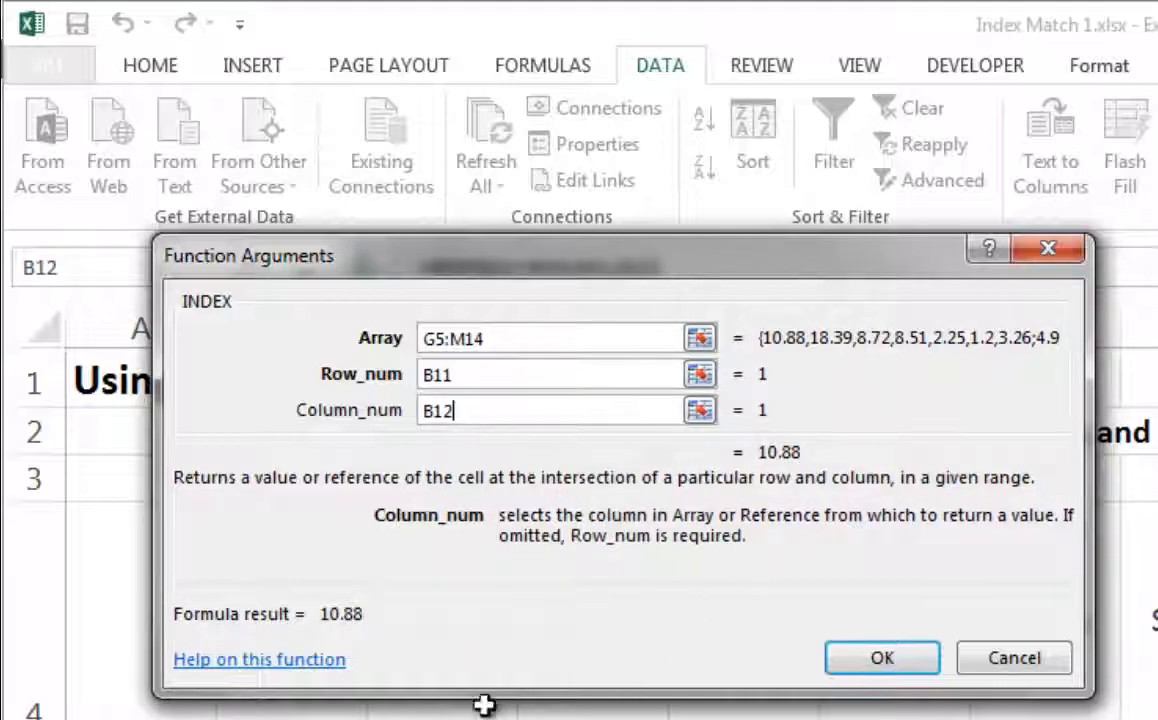
pyautogui.moveTo(602, 257); pyautogui.dragTo(588, 98)
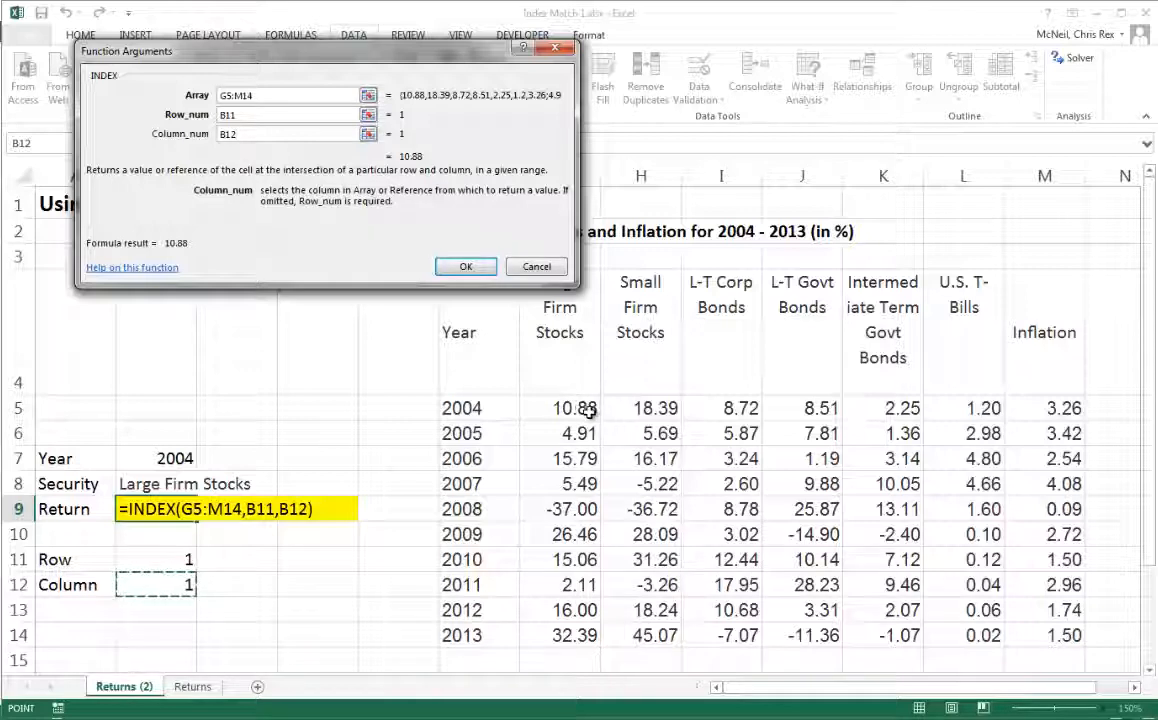
pyautogui.click(463, 266)
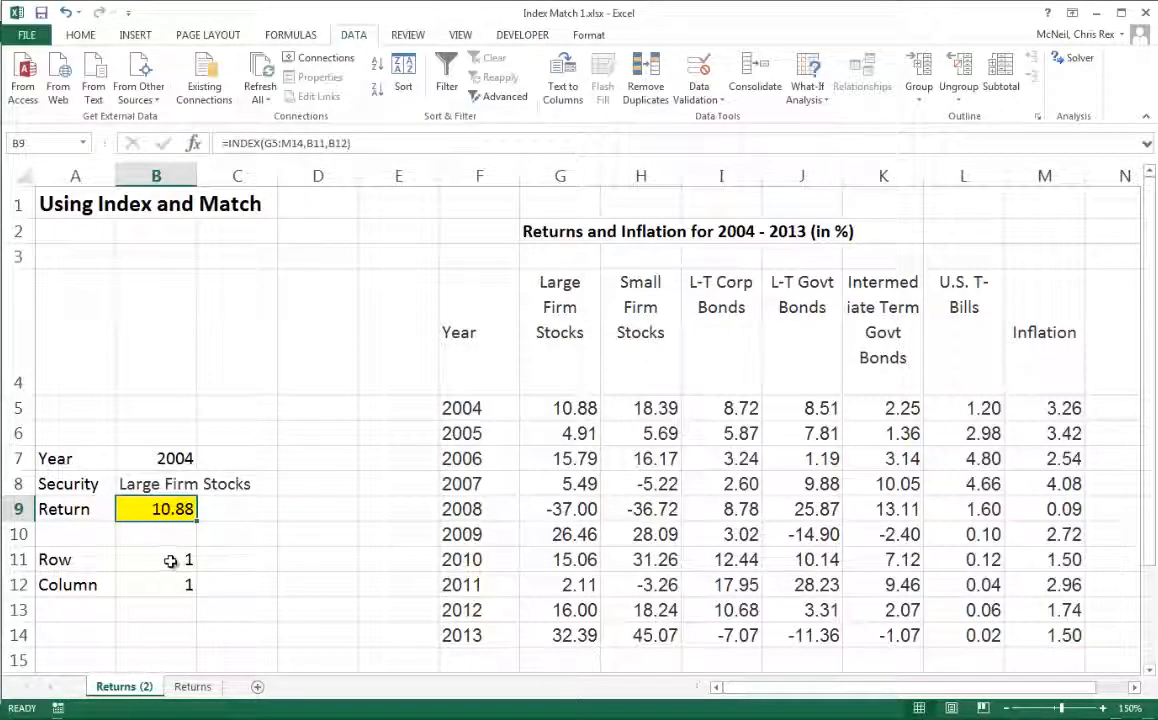
# - Choose 2010 from the year dropdown in B7 and U.S. T-Bills from the security dropdown in B8
pyautogui.click(185, 464)
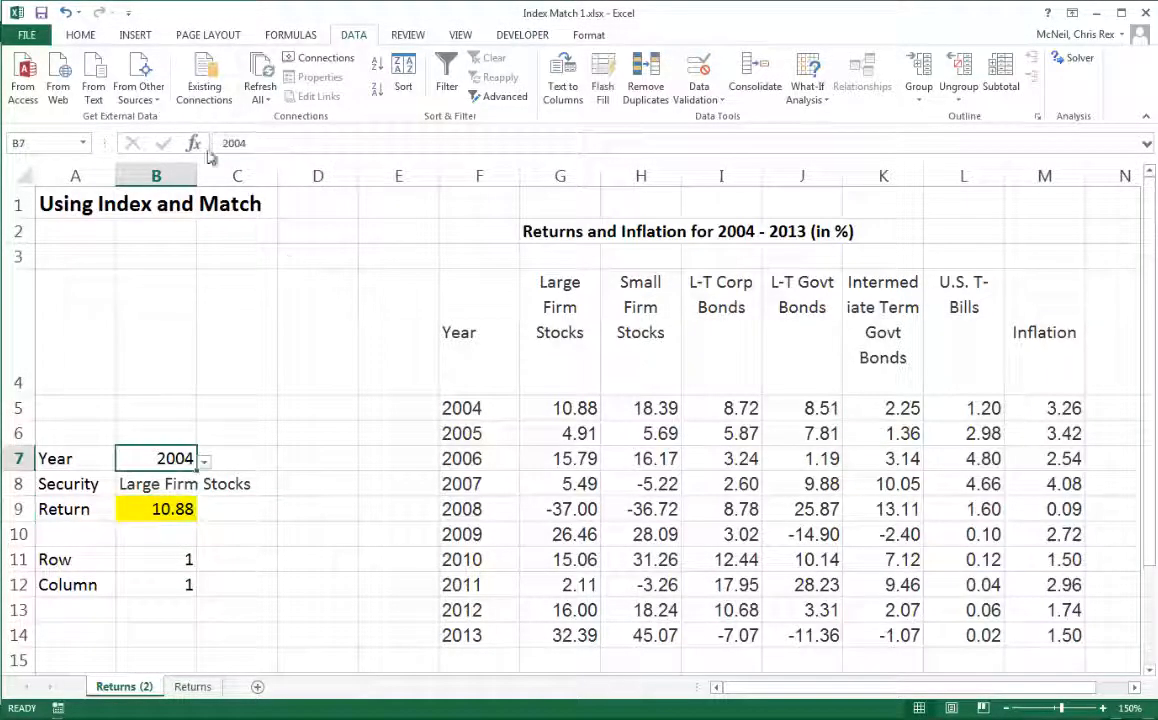
pyautogui.click(203, 462)
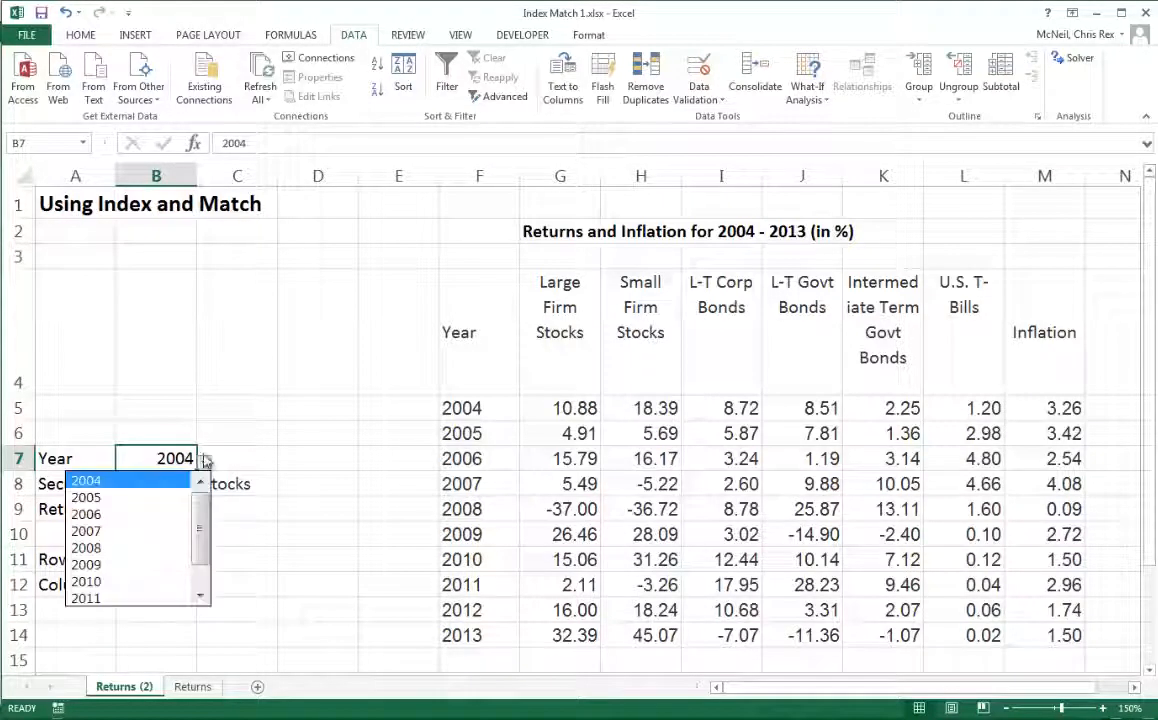
pyautogui.click(98, 581)
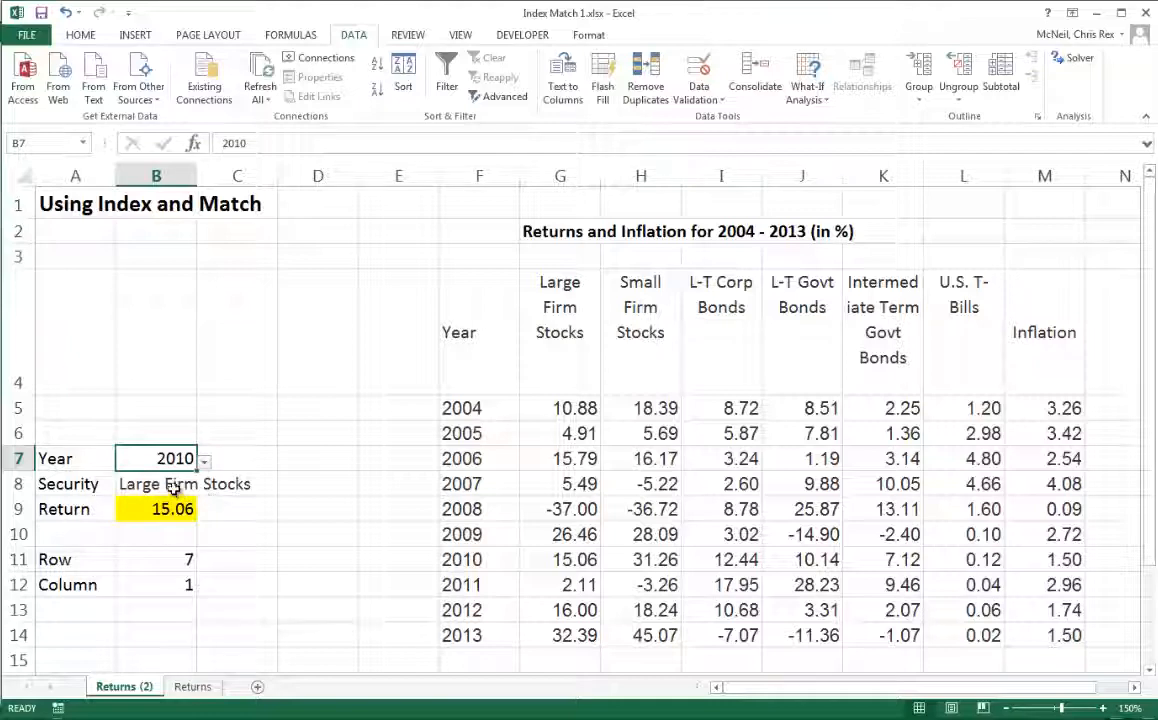
pyautogui.press('Down')
pyautogui.click(204, 486)
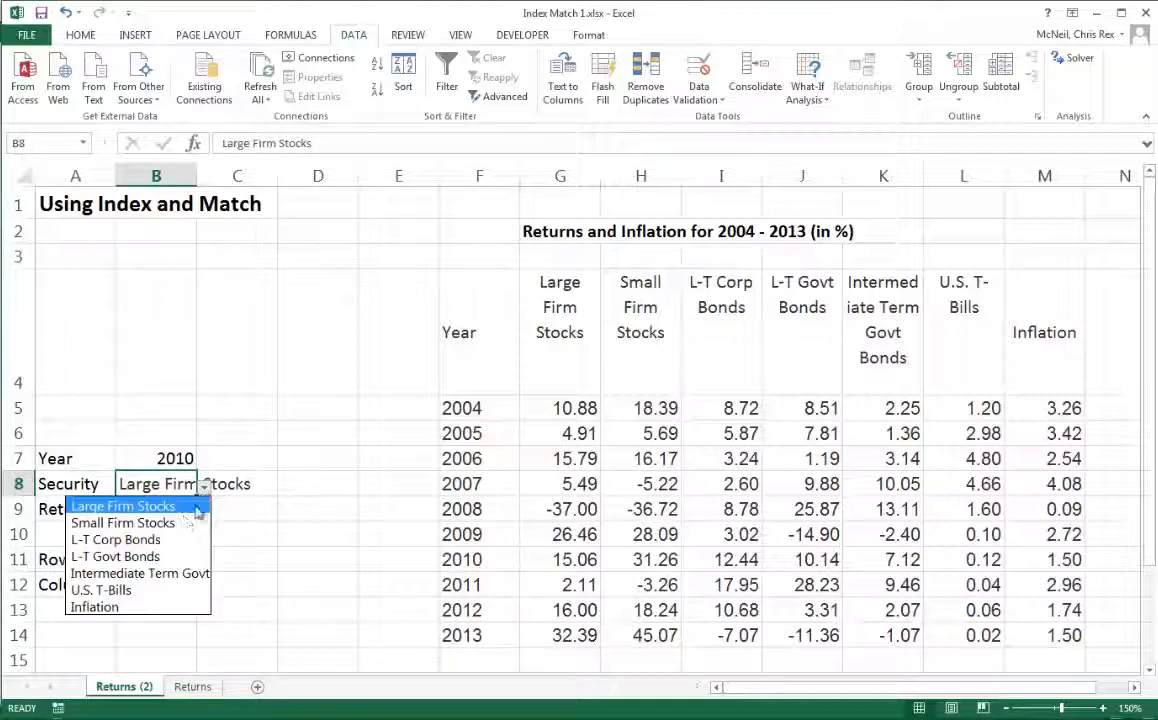
pyautogui.click(108, 592)
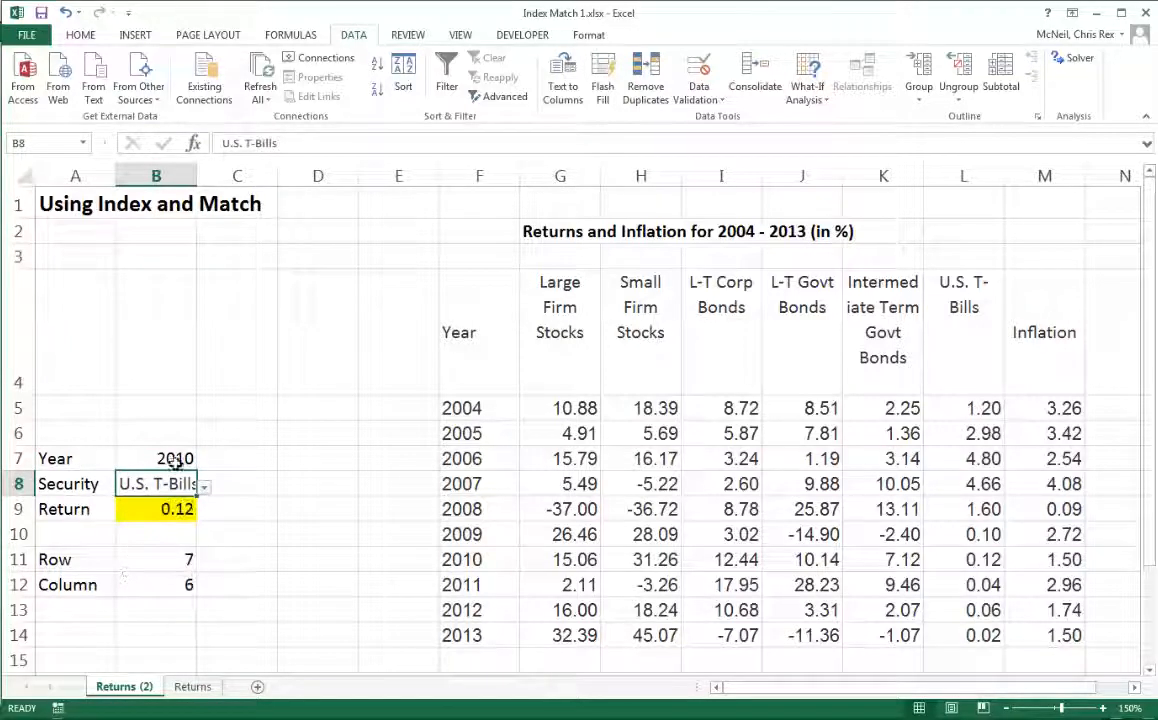
# - Review the formulas in the Row, Return and Column cells
pyautogui.click(190, 541)
pyautogui.click(195, 563)
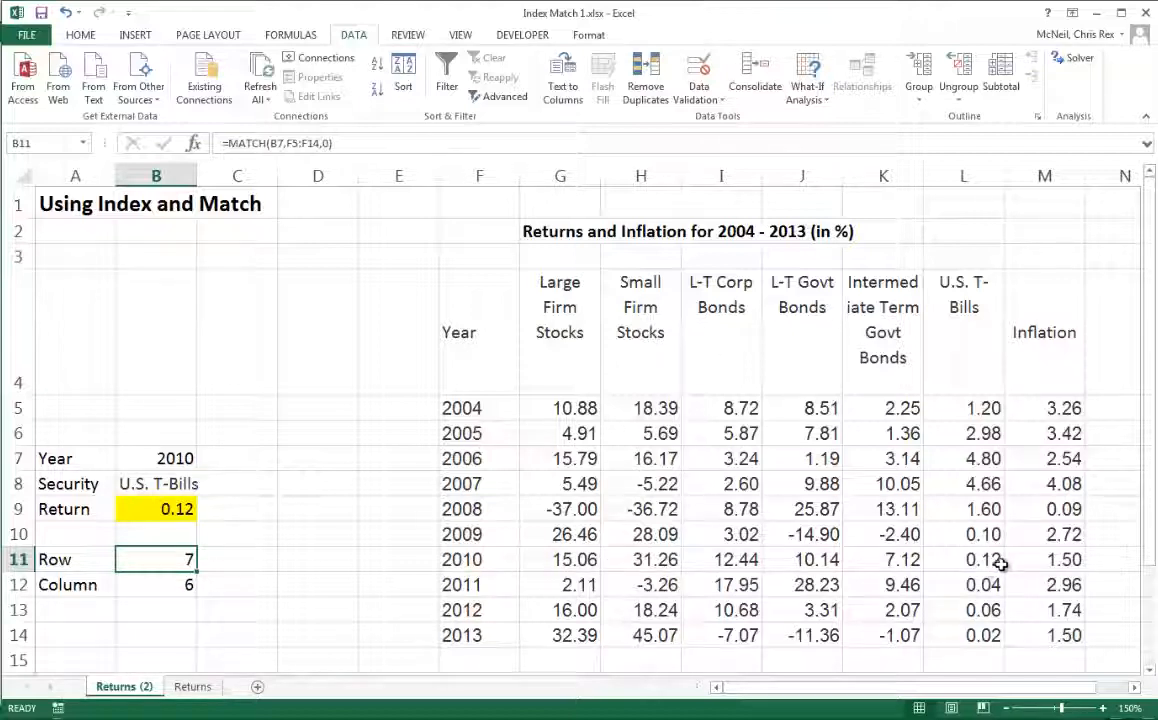
pyautogui.click(171, 511)
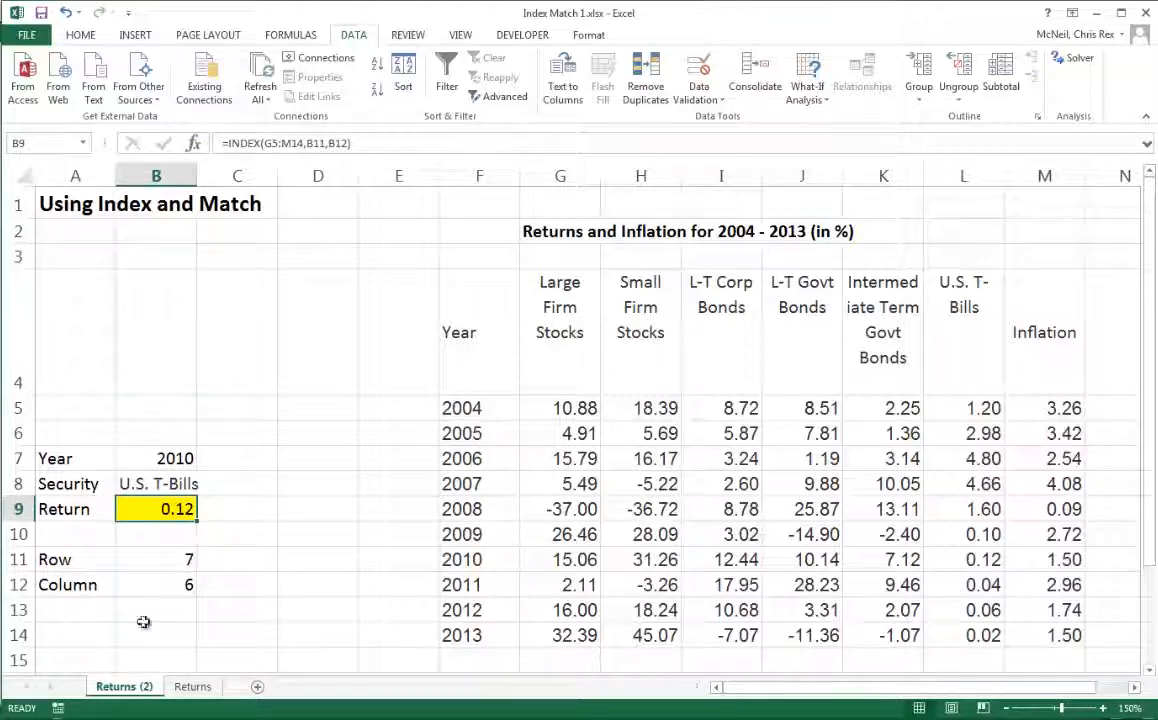
pyautogui.click(158, 556)
pyautogui.click(160, 584)
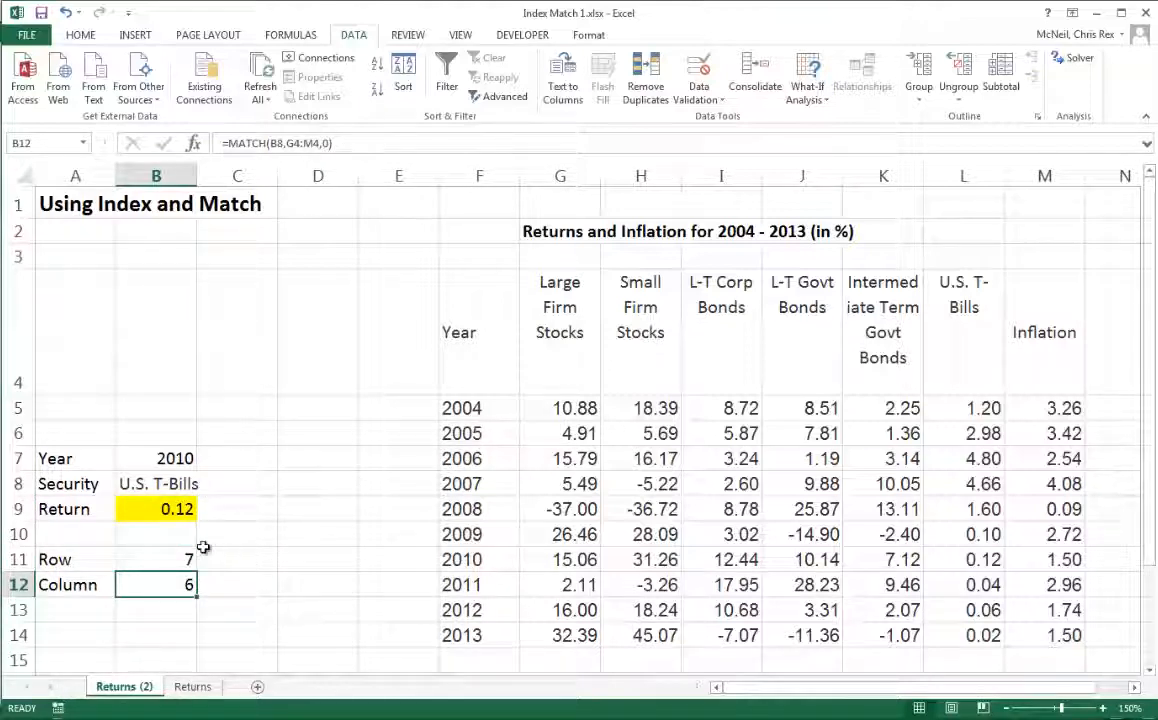
pyautogui.click(172, 559)
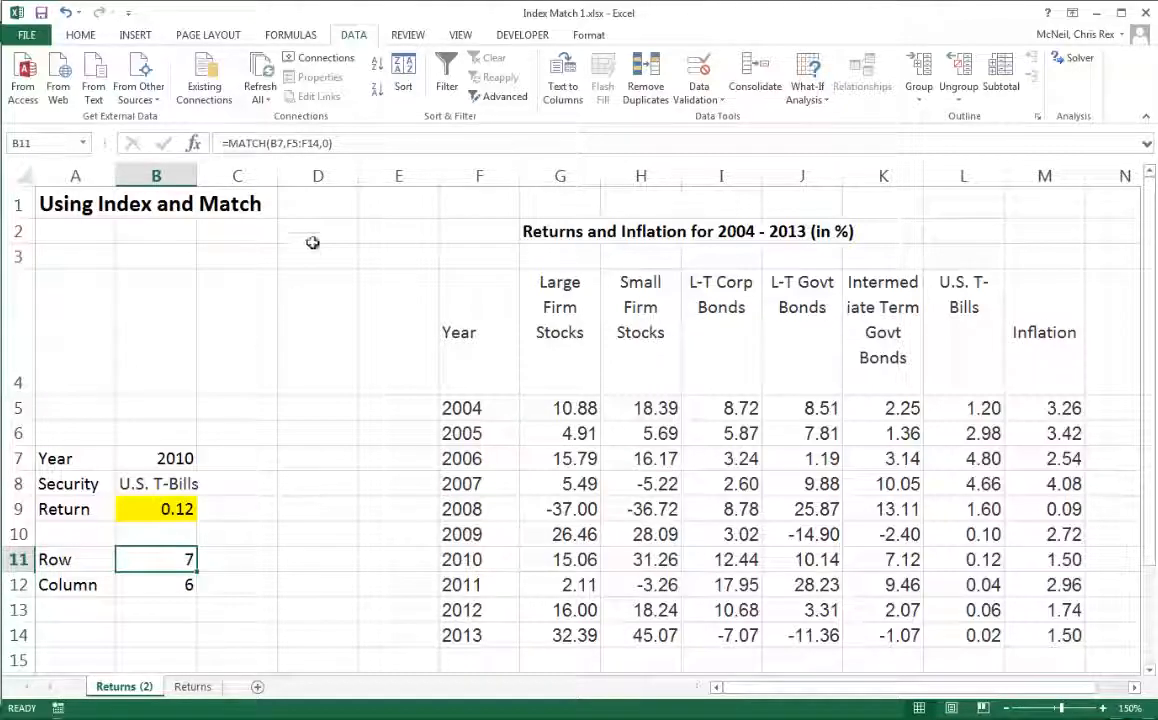
# - Copy B11's MATCH formula and paste it in place of B11 inside B9's INDEX formula
pyautogui.doubleClick(295, 145)
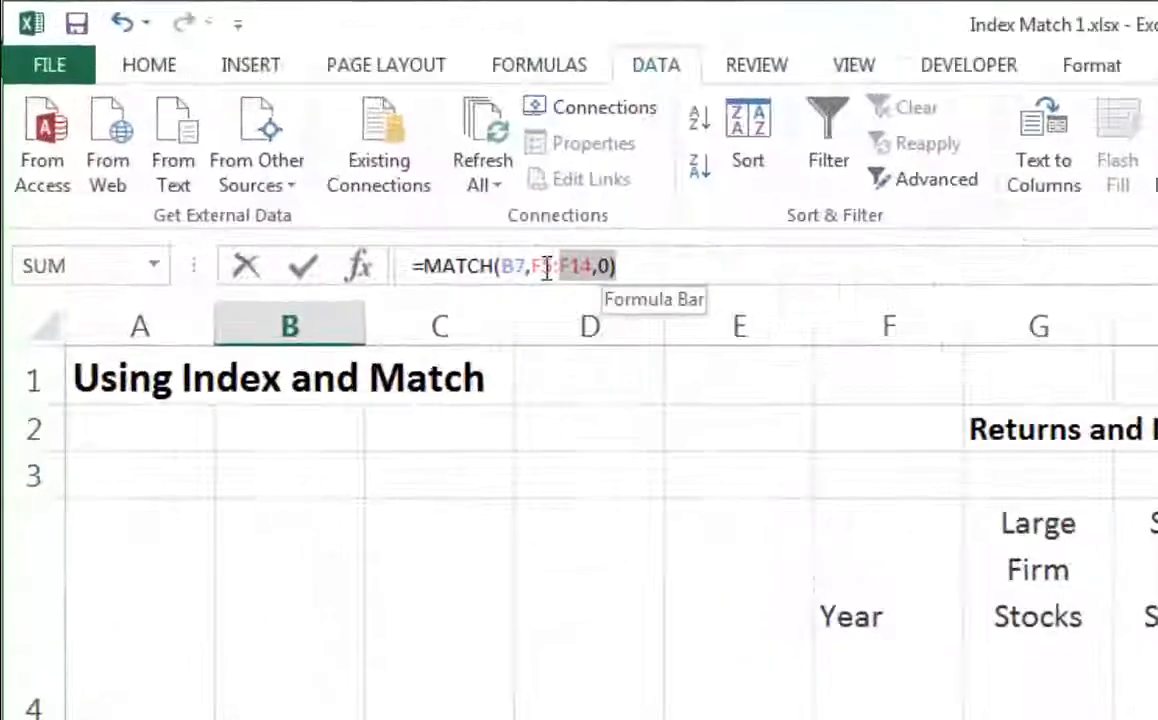
pyautogui.moveTo(547, 270); pyautogui.dragTo(424, 267)
pyautogui.hotkey('ctrl', 'c')
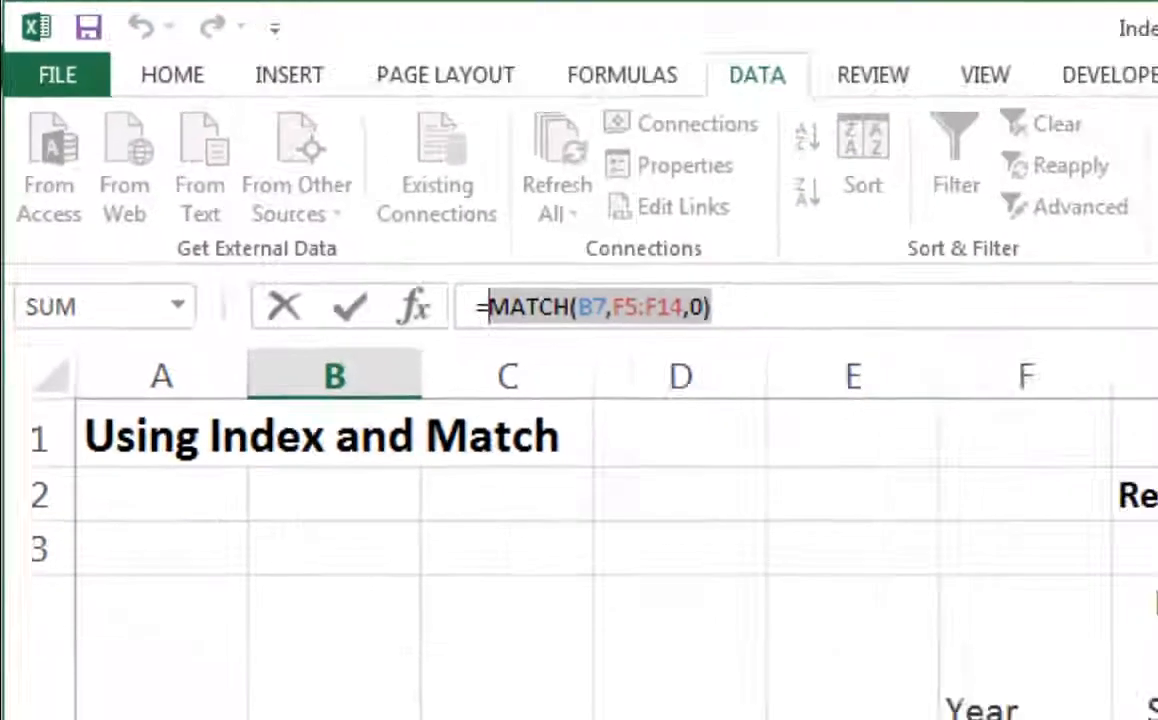
pyautogui.press('Escape')
pyautogui.click(163, 509)
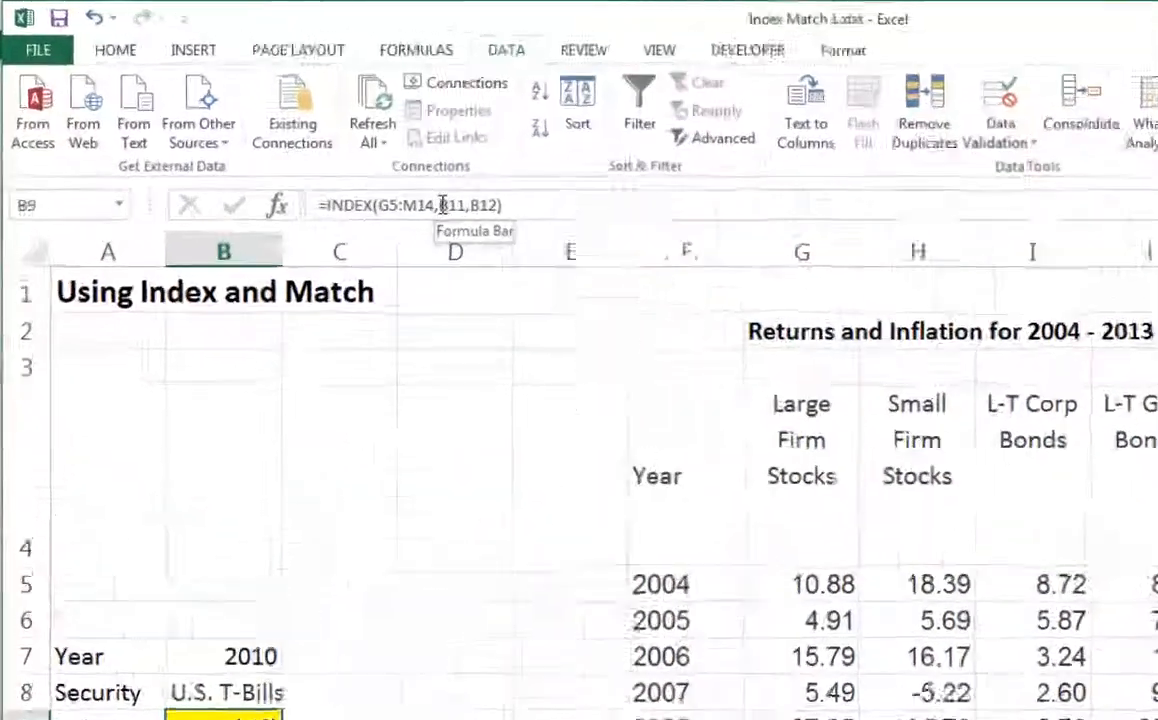
pyautogui.click(285, 143)
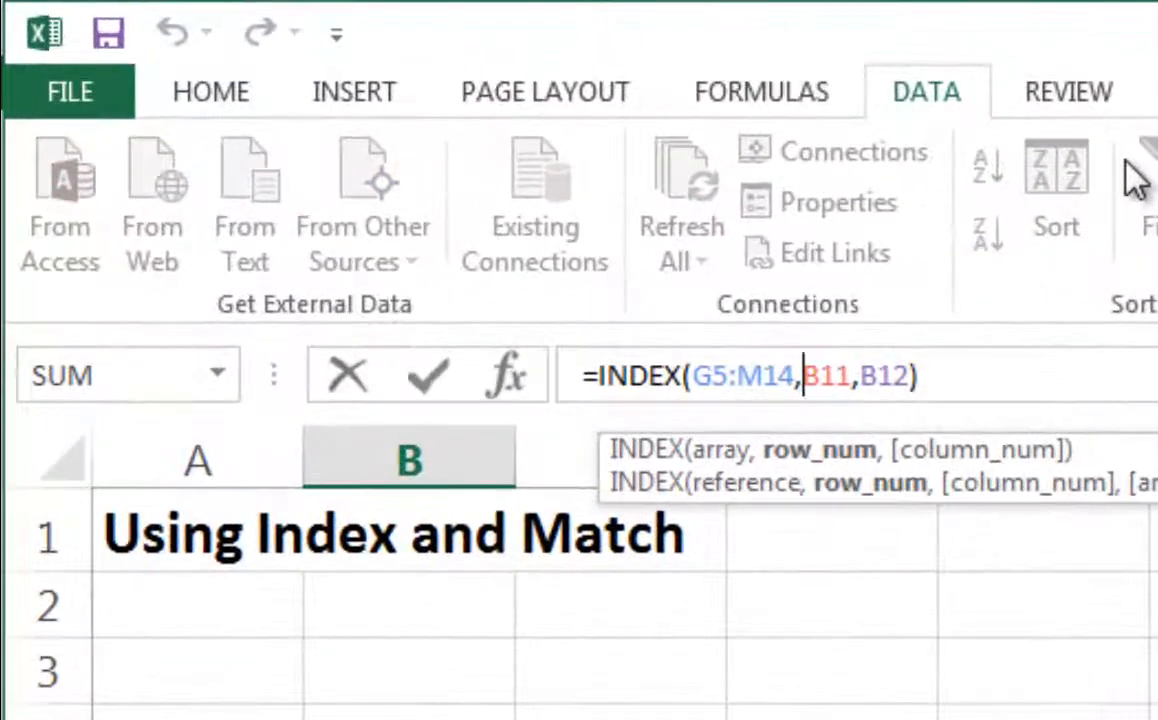
pyautogui.hotkey('shift', 'Right')
pyautogui.hotkey('shift', 'Right')
pyautogui.hotkey('shift', 'Right')
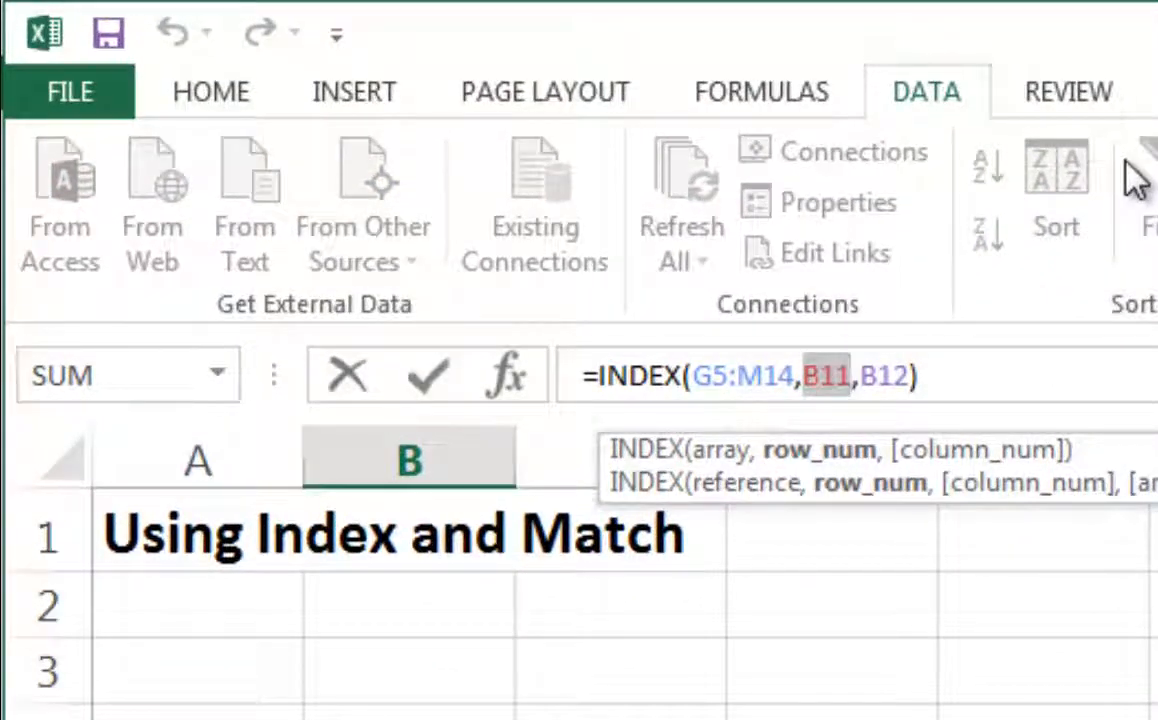
pyautogui.hotkey('ctrl', 'v')
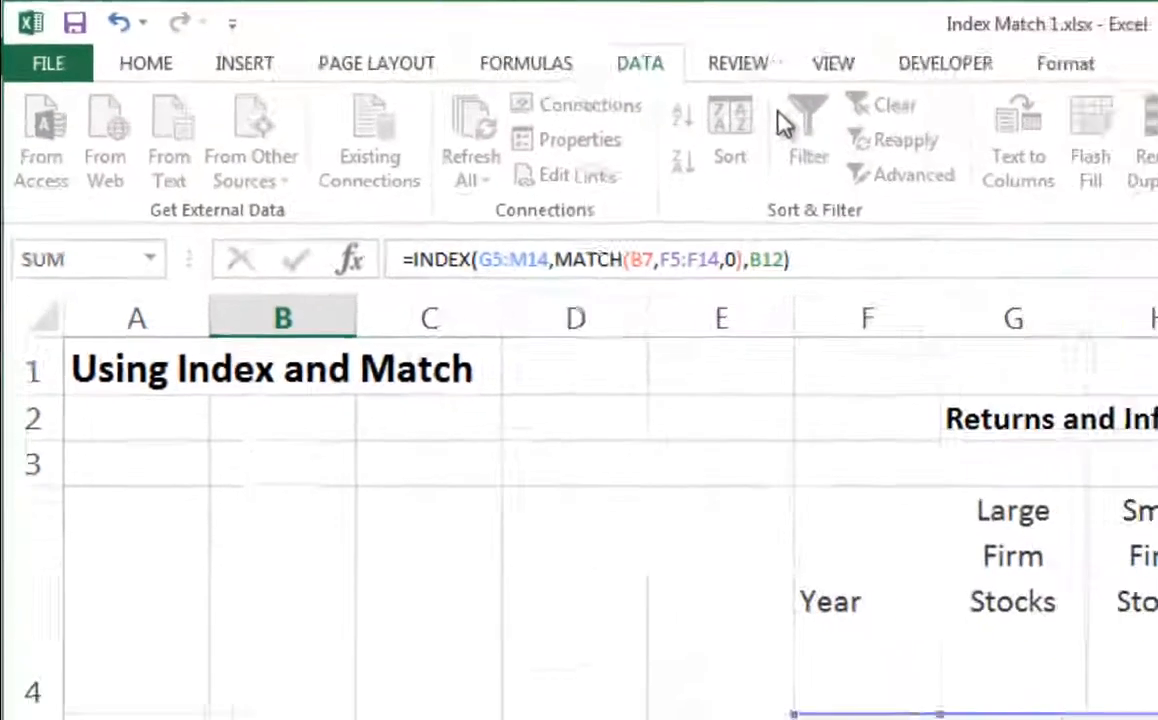
pyautogui.press('Return')
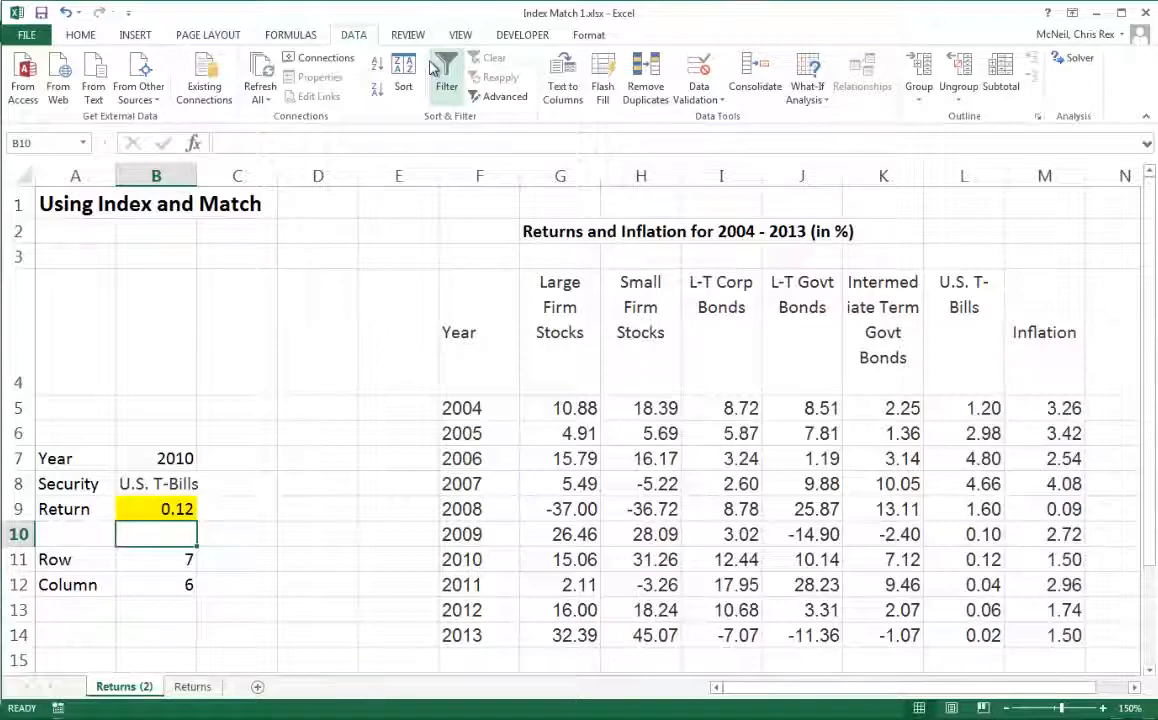
# - Copy B12's MATCH formula and paste it in place of B12 inside B9's INDEX formula
pyautogui.press('Down')
pyautogui.press('Down')
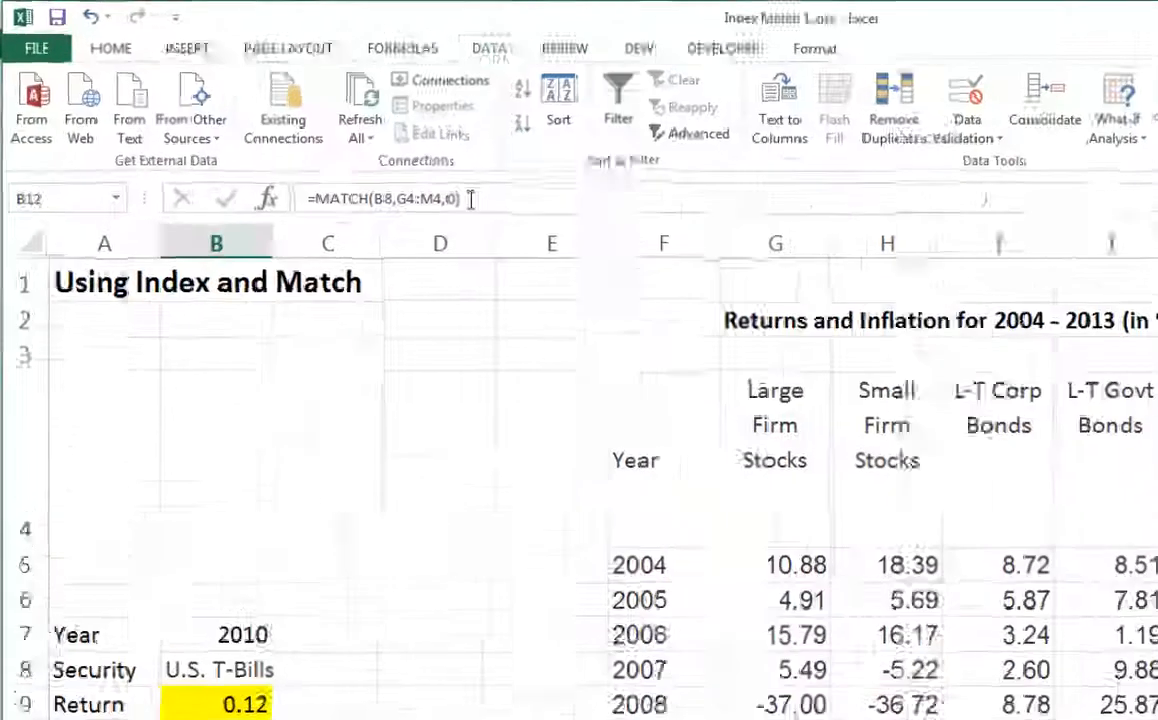
pyautogui.click(472, 199)
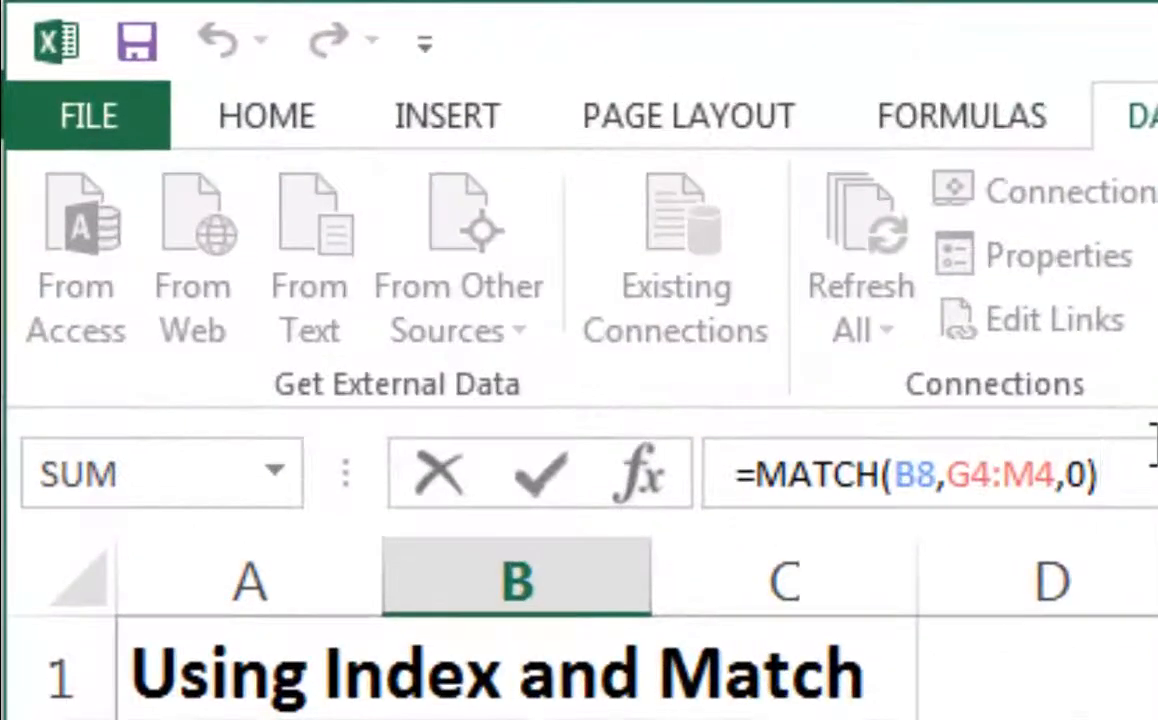
pyautogui.hotkey('shift', 'Left')
pyautogui.hotkey('shift', 'Left')
pyautogui.hotkey('shift', 'Left')
pyautogui.hotkey('shift', 'Left')
pyautogui.hotkey('shift', 'Left')
pyautogui.hotkey('shift', 'Left')
pyautogui.hotkey('shift', 'Left')
pyautogui.hotkey('shift', 'Left')
pyautogui.hotkey('shift', 'Left')
pyautogui.hotkey('shift', 'Left')
pyautogui.hotkey('shift', 'Left')
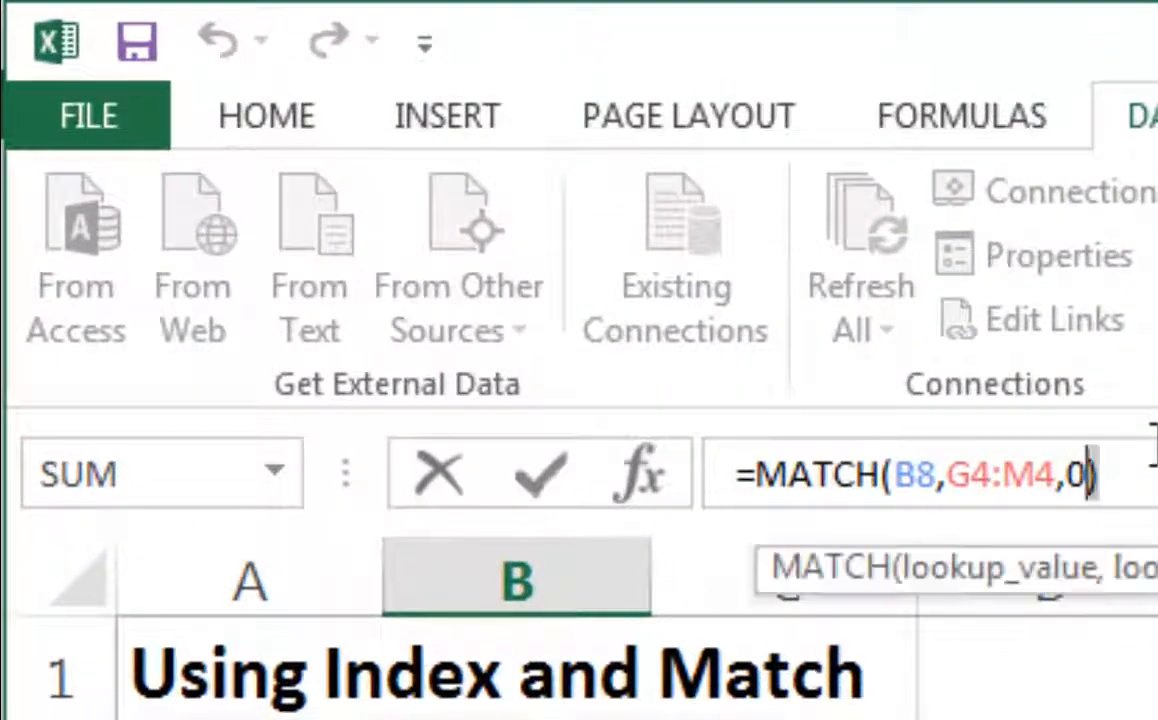
pyautogui.hotkey('shift', 'Left')
pyautogui.hotkey('shift', 'Left')
pyautogui.hotkey('shift', 'Left')
pyautogui.hotkey('shift', 'Left')
pyautogui.hotkey('shift', 'Left')
pyautogui.hotkey('shift', 'Left')
pyautogui.hotkey('ctrl', 'c')
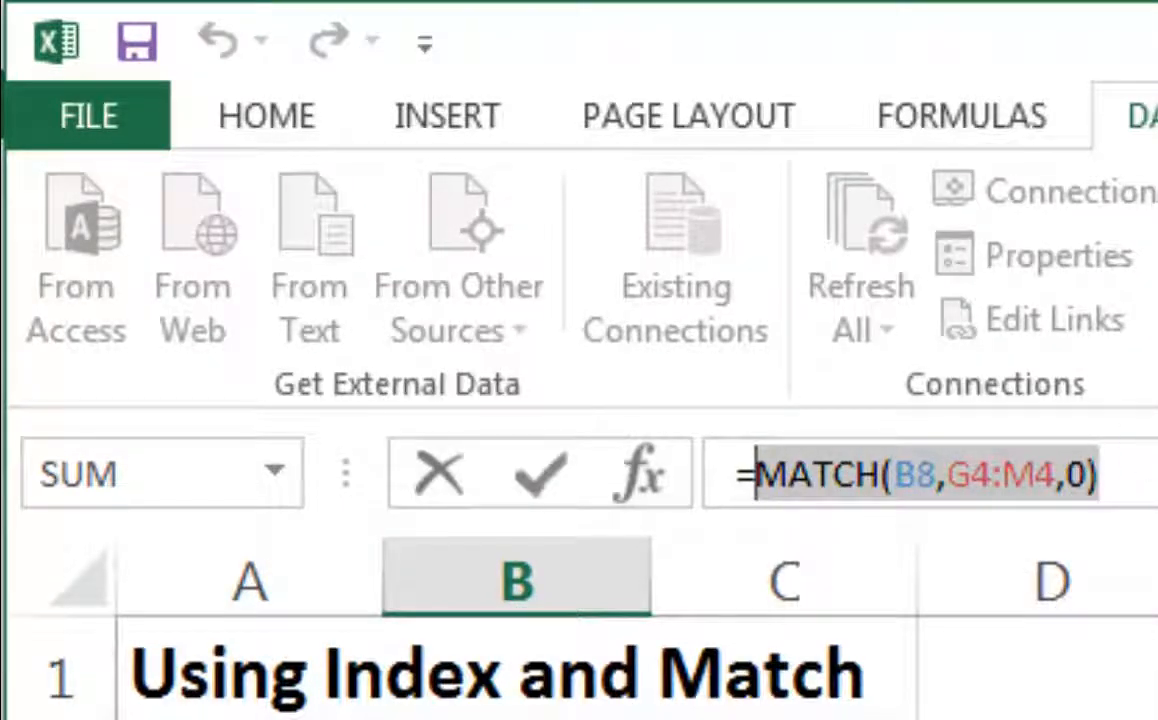
pyautogui.press('Escape')
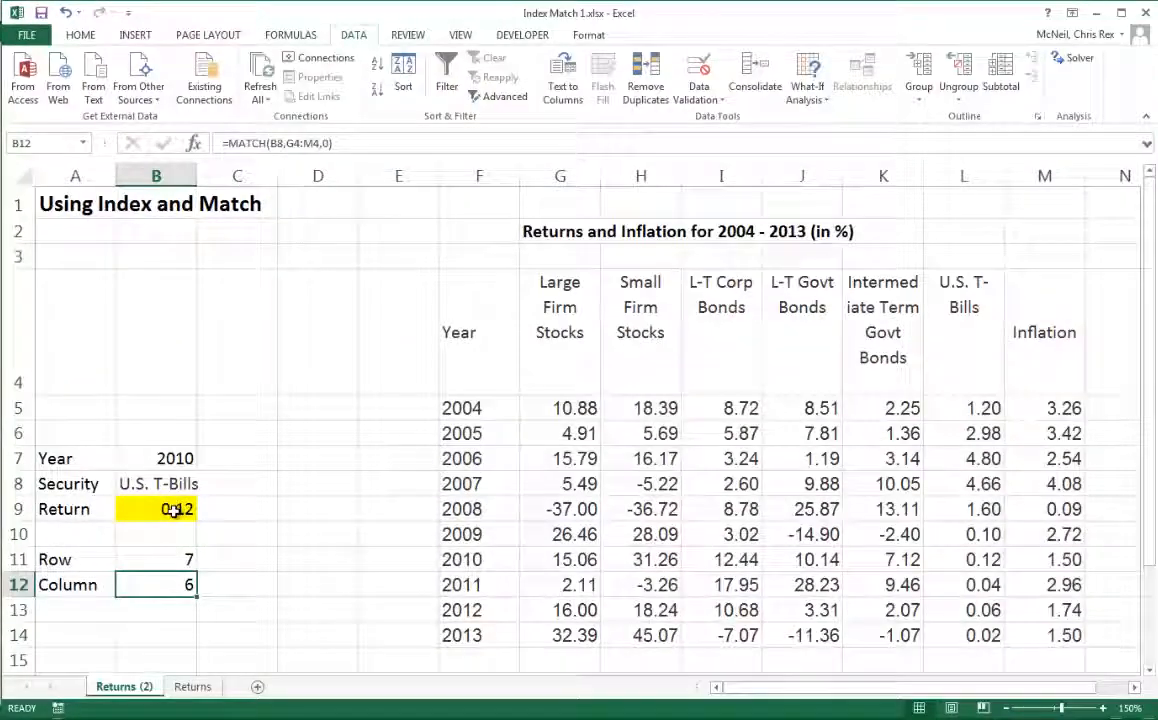
pyautogui.click(176, 509)
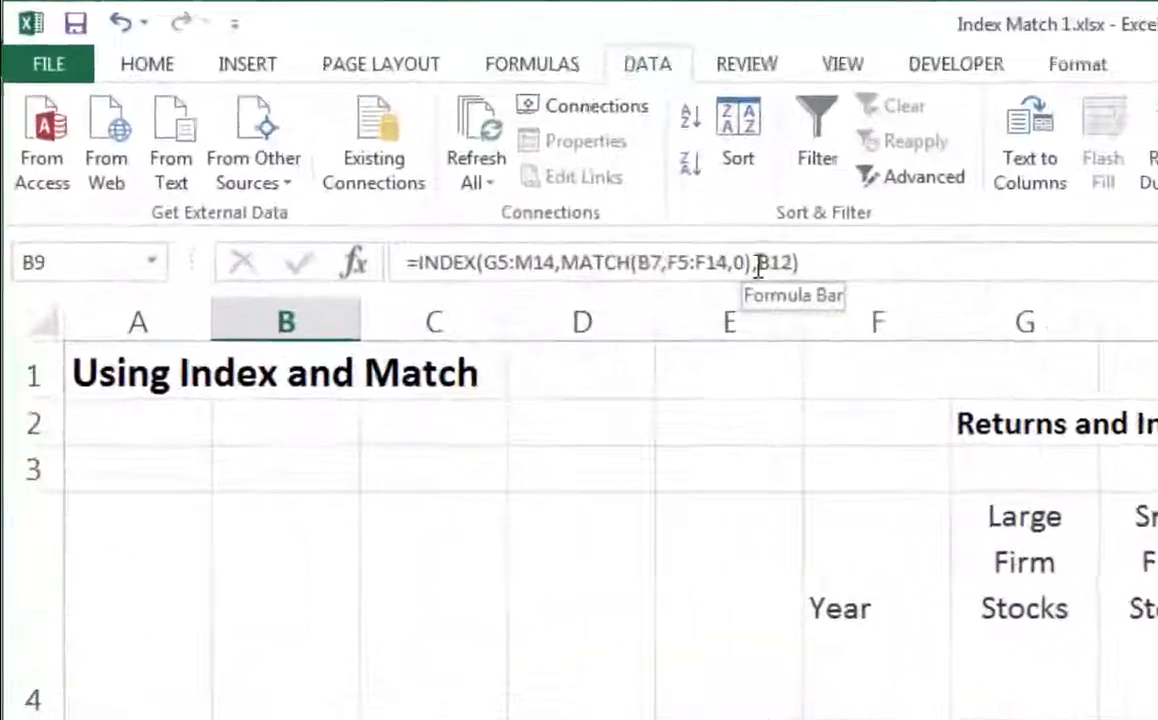
pyautogui.click(905, 314)
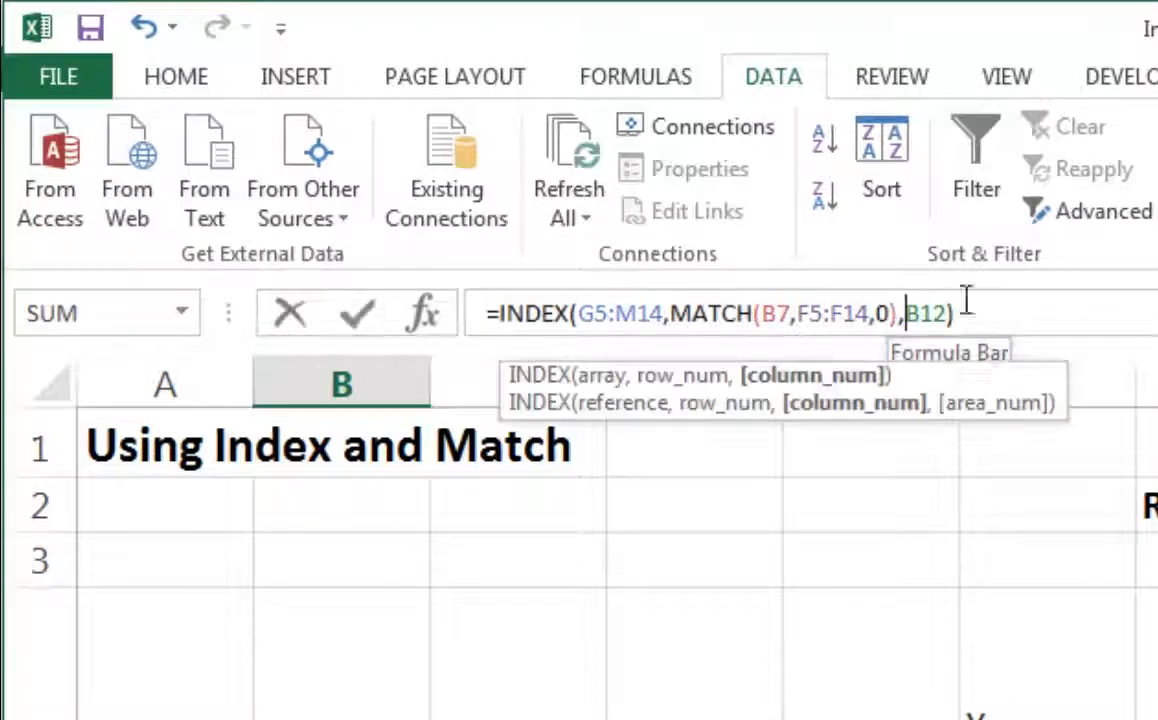
pyautogui.hotkey('shift', 'Right')
pyautogui.hotkey('shift', 'Right')
pyautogui.hotkey('shift', 'Right')
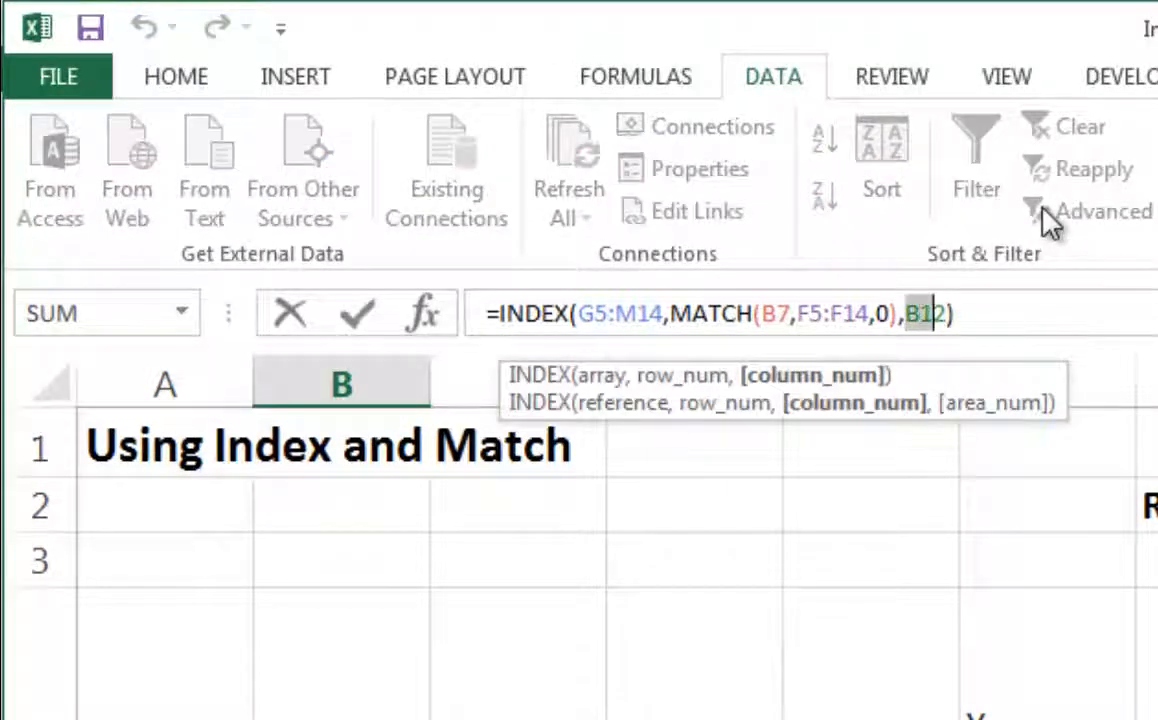
pyautogui.hotkey('ctrl', 'v')
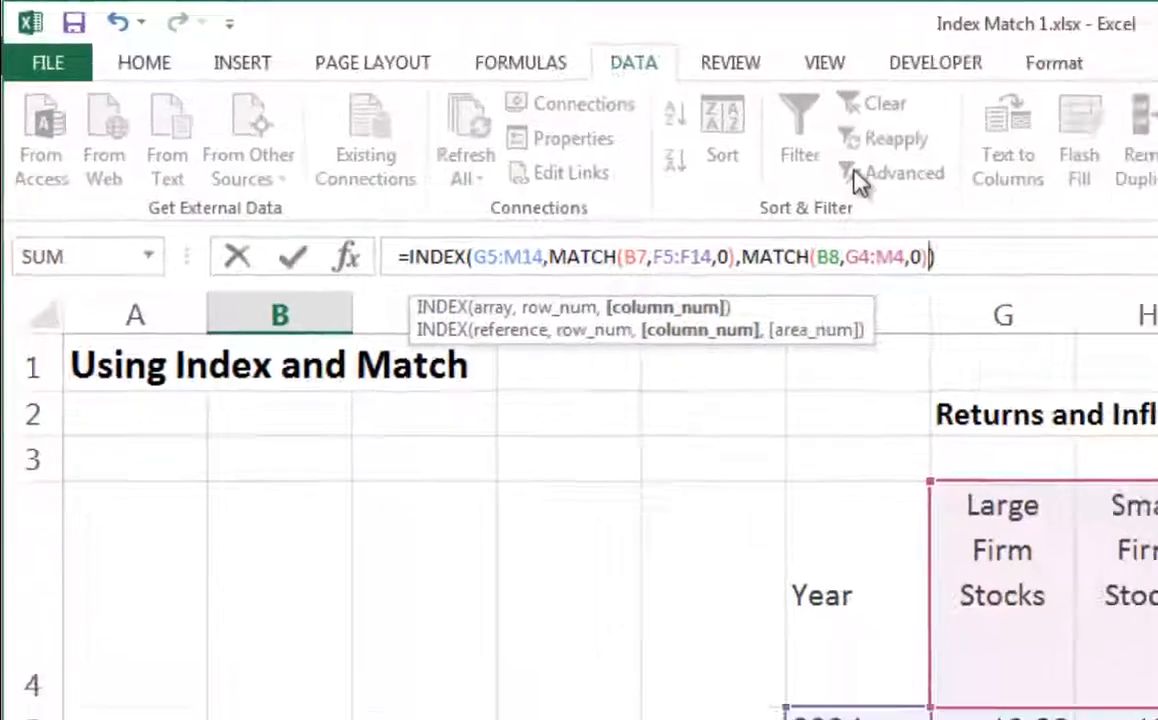
pyautogui.press('Return')
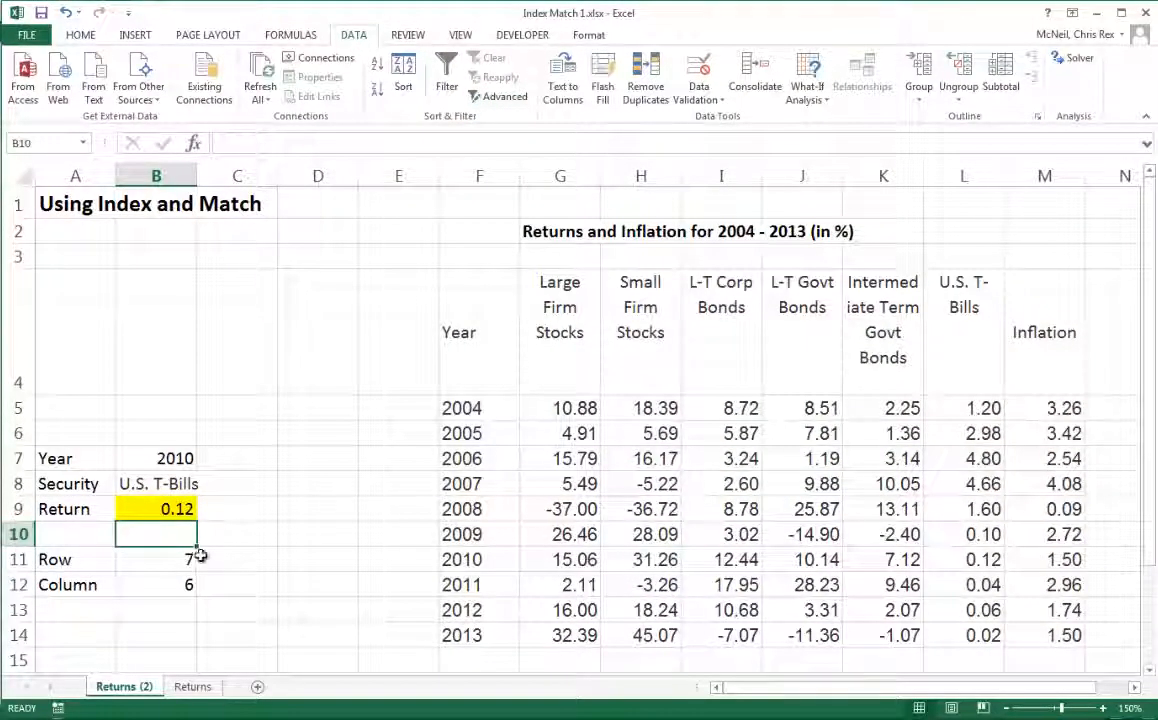
# - Delete the Row and Column helper labels and MATCH formulas in A11:B12
pyautogui.click(85, 562)
pyautogui.moveTo(113, 588); pyautogui.dragTo(155, 586)
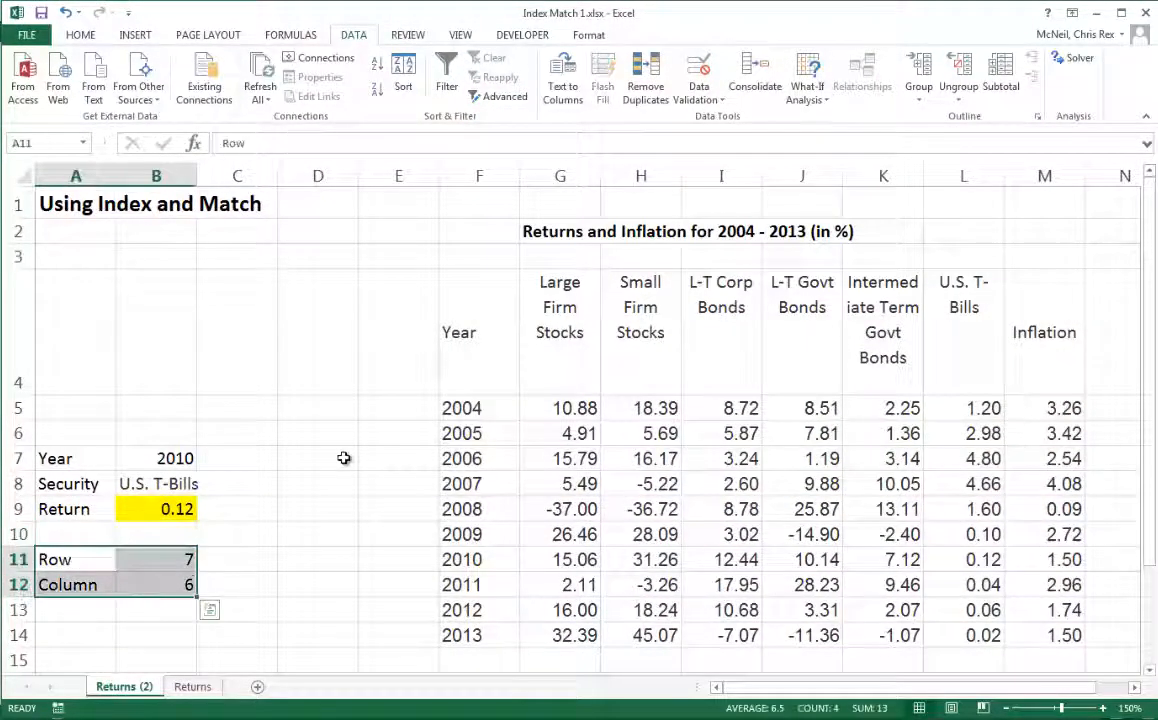
pyautogui.press('Delete')
pyautogui.click(292, 552)
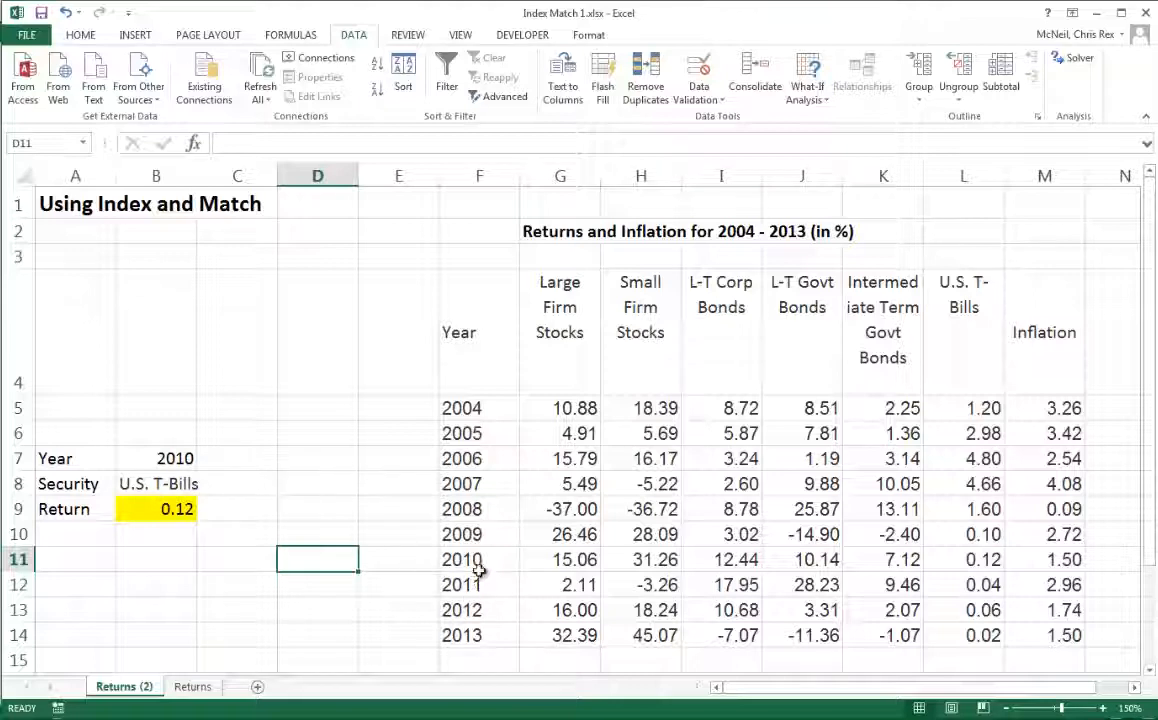
# - Choose 2008 from the year dropdown in B7 and L-T Corp Bonds from the security dropdown in B8
pyautogui.click(993, 562)
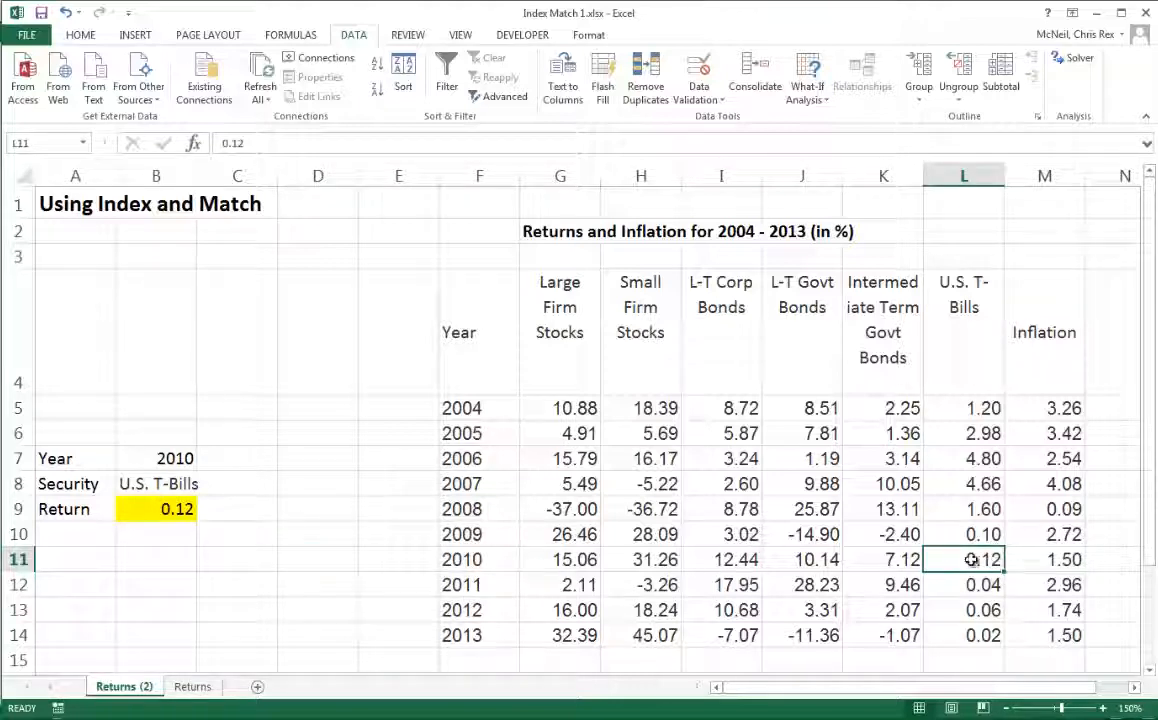
pyautogui.click(160, 458)
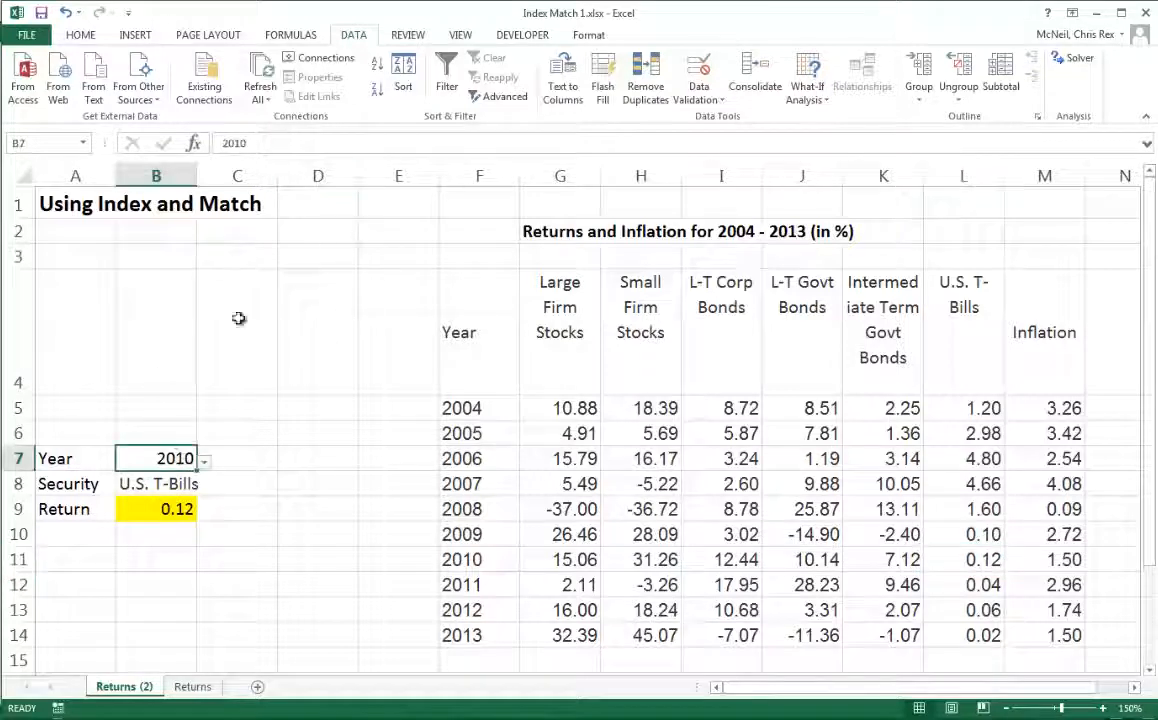
pyautogui.click(204, 461)
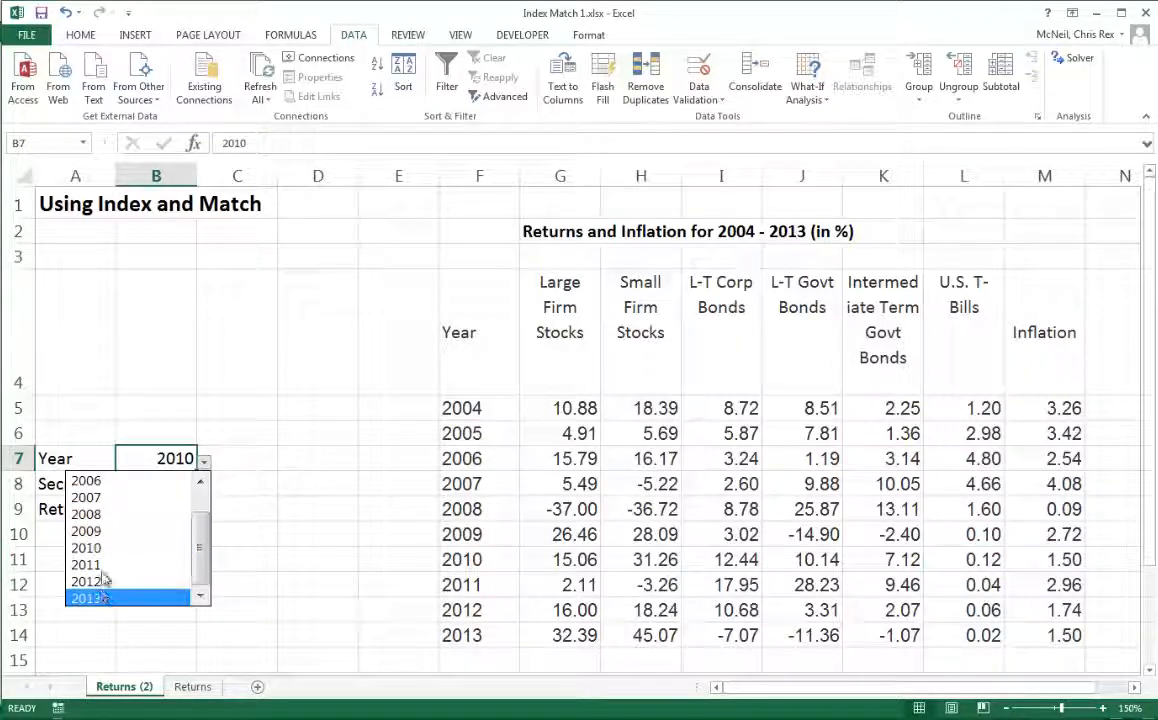
pyautogui.click(92, 514)
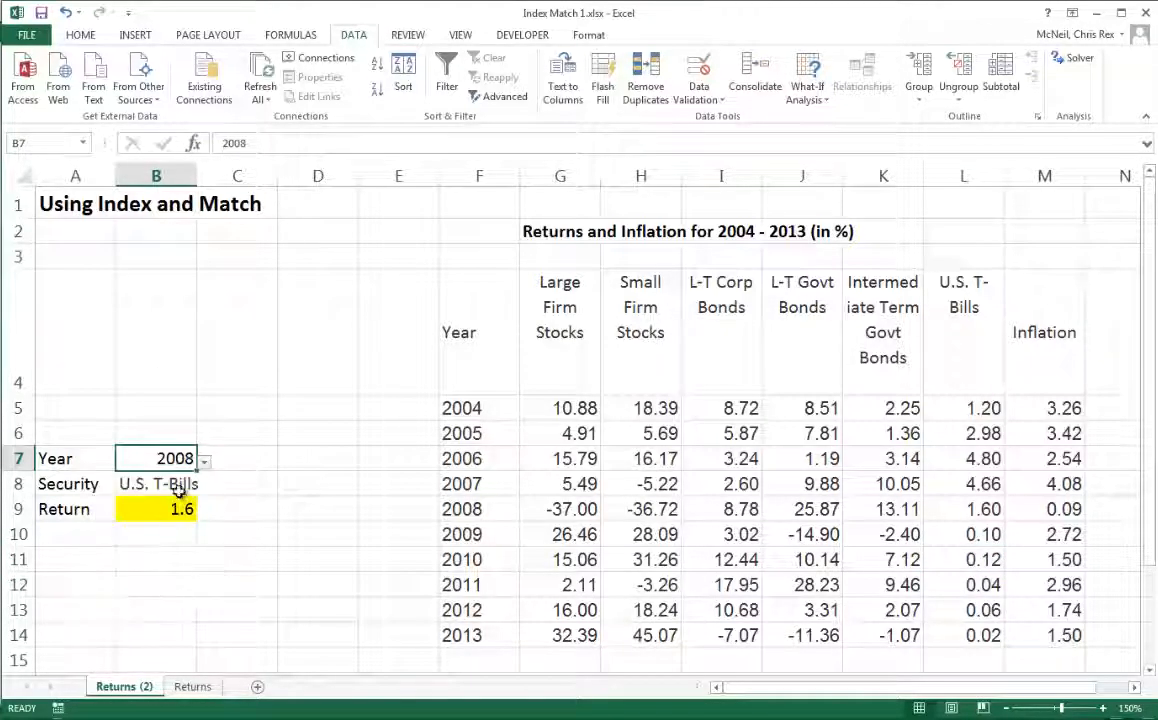
pyautogui.click(188, 485)
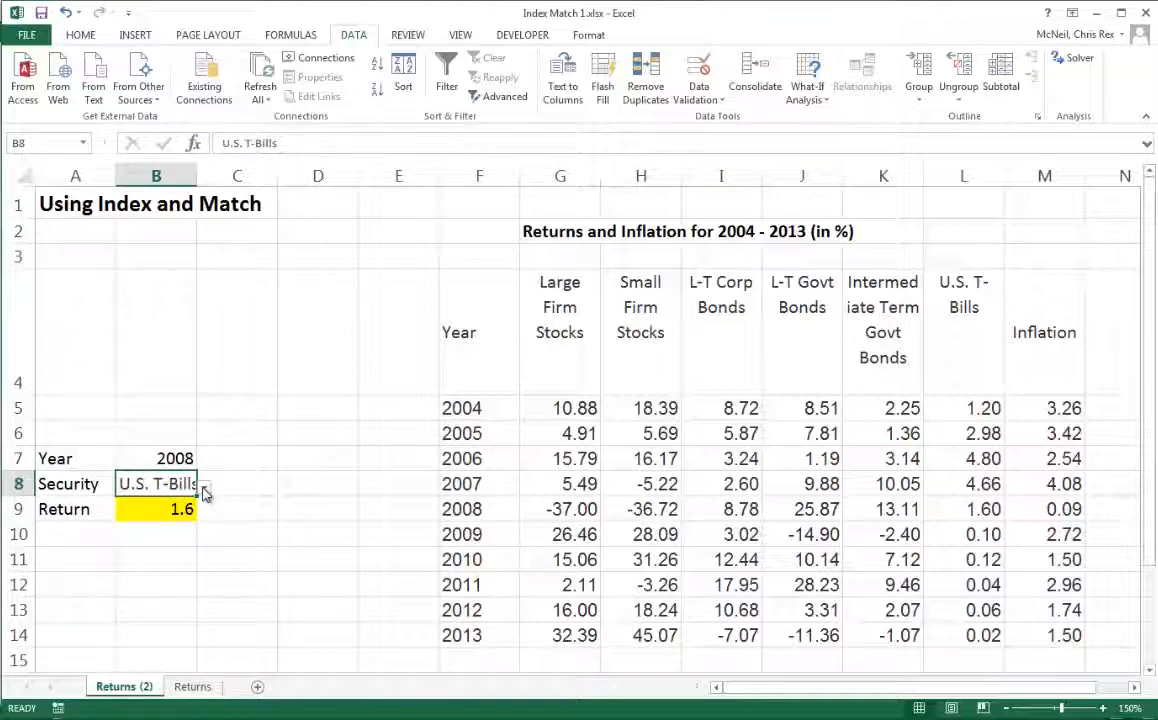
pyautogui.click(203, 489)
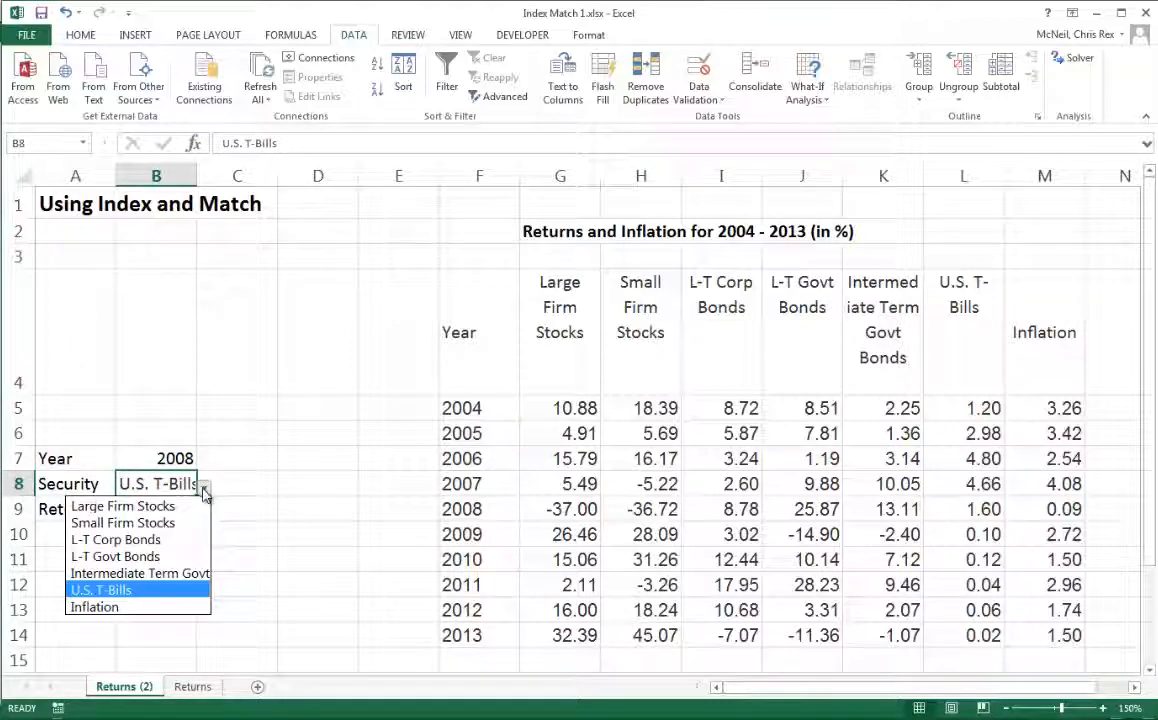
pyautogui.click(150, 541)
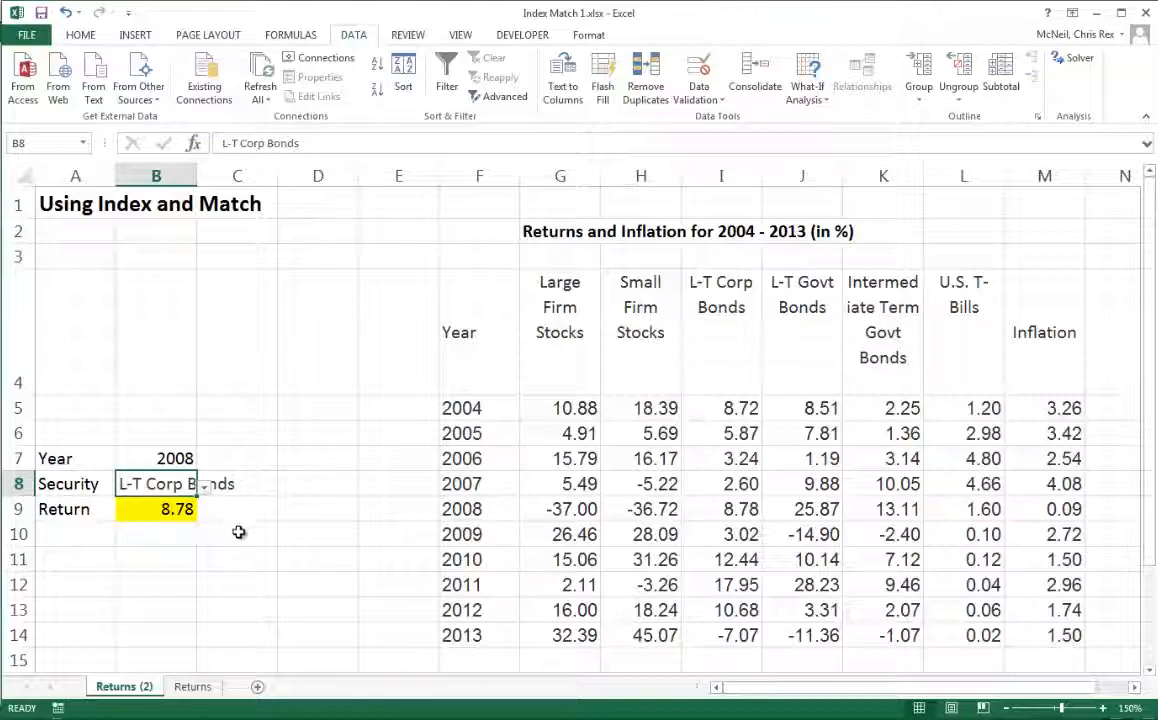
# - Compare the table's 2008 L-T Corp Bonds value with B9, then inspect the nested INDEX formula's arguments in the Function Arguments dialog
pyautogui.click(224, 551)
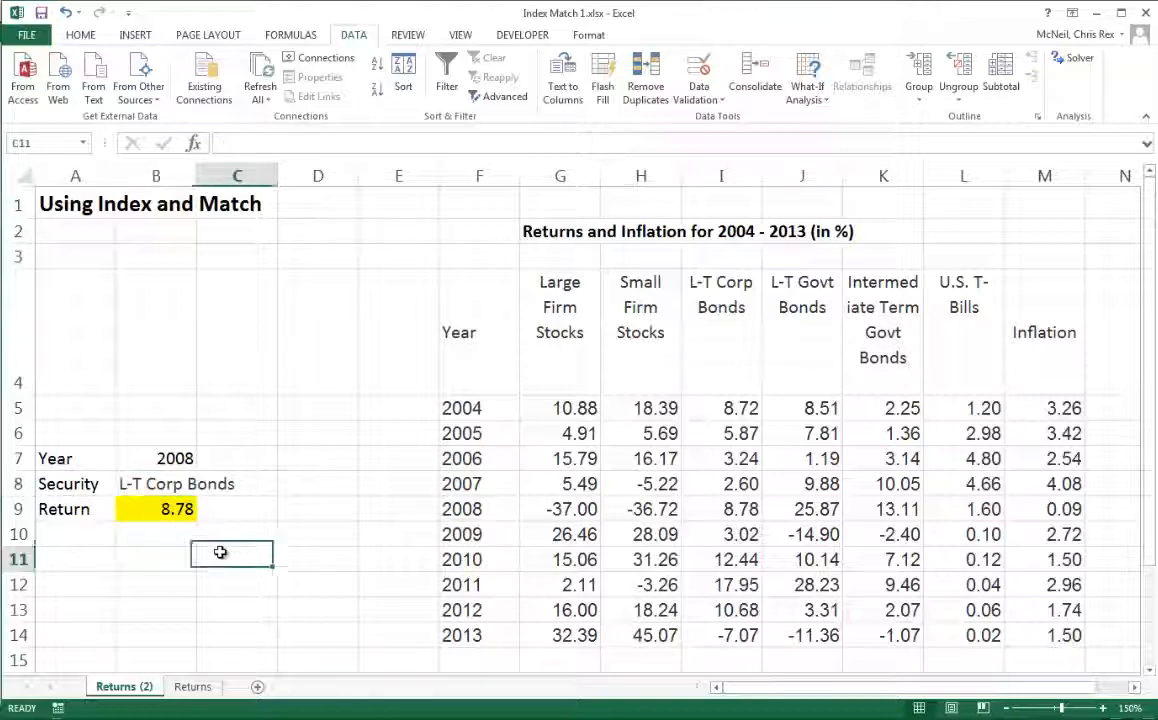
pyautogui.click(452, 509)
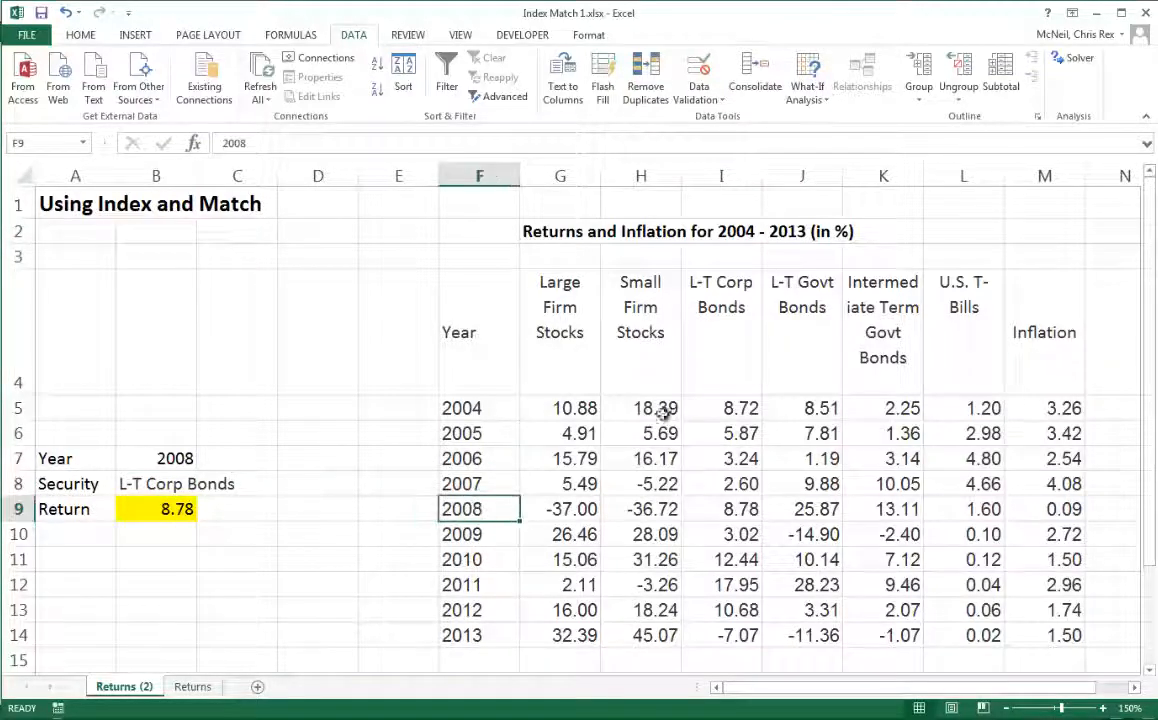
pyautogui.click(745, 508)
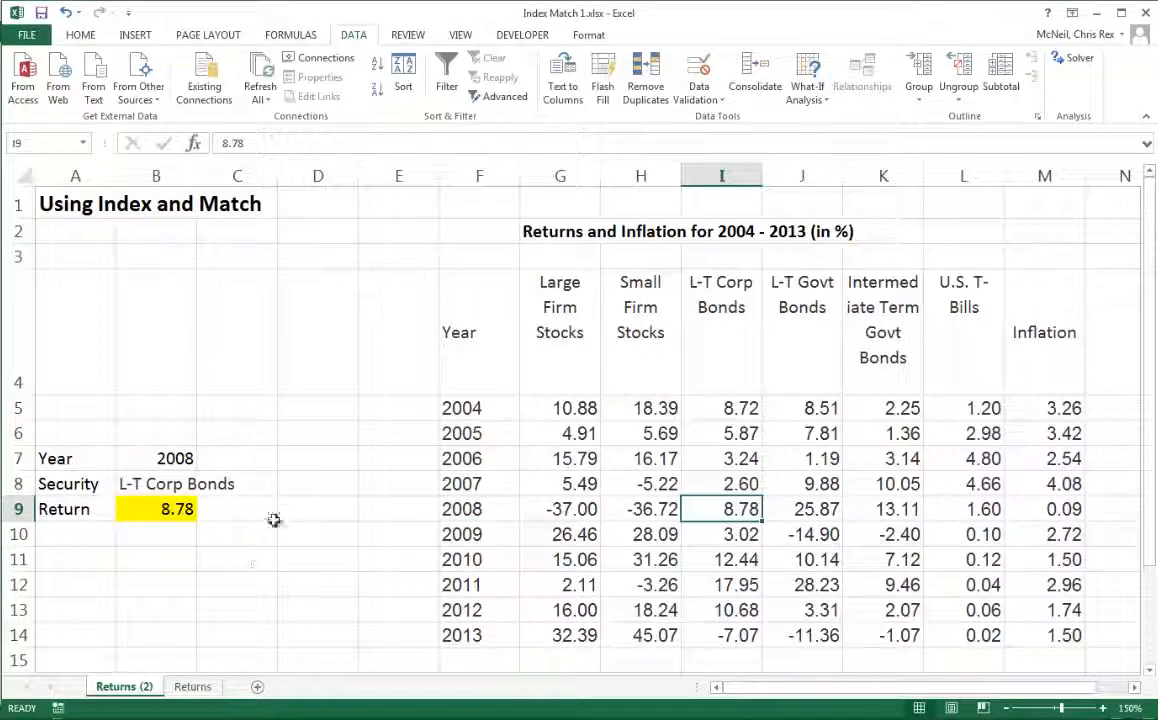
pyautogui.click(176, 508)
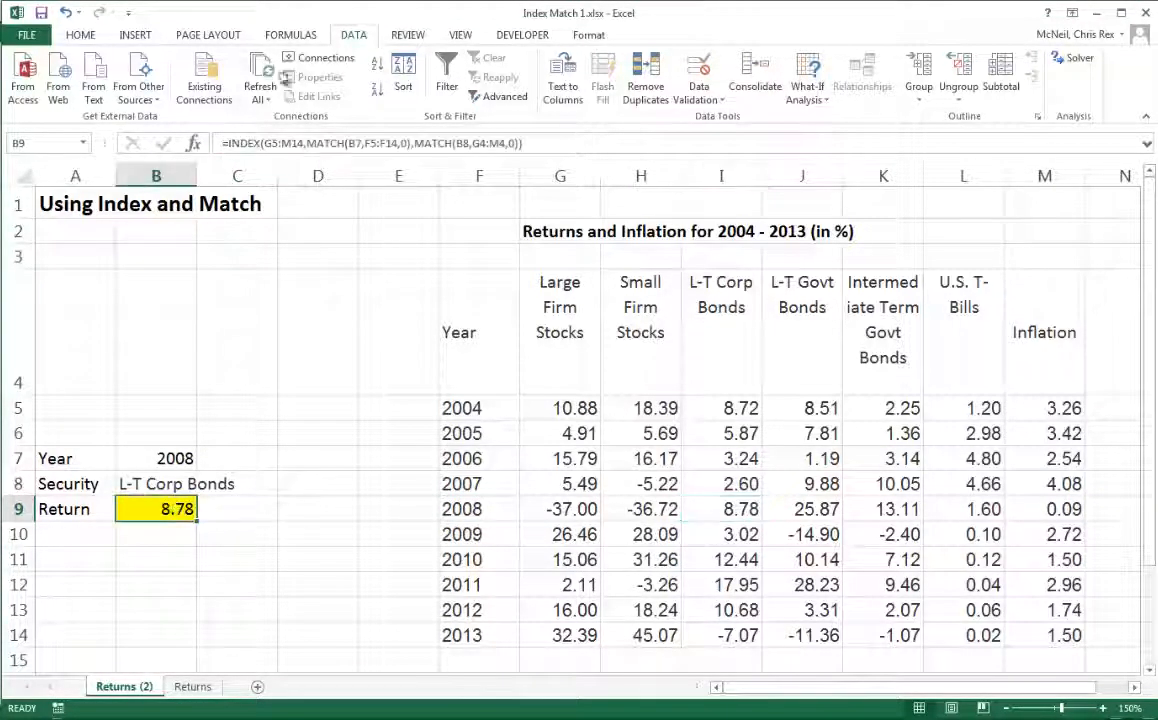
pyautogui.click(197, 147)
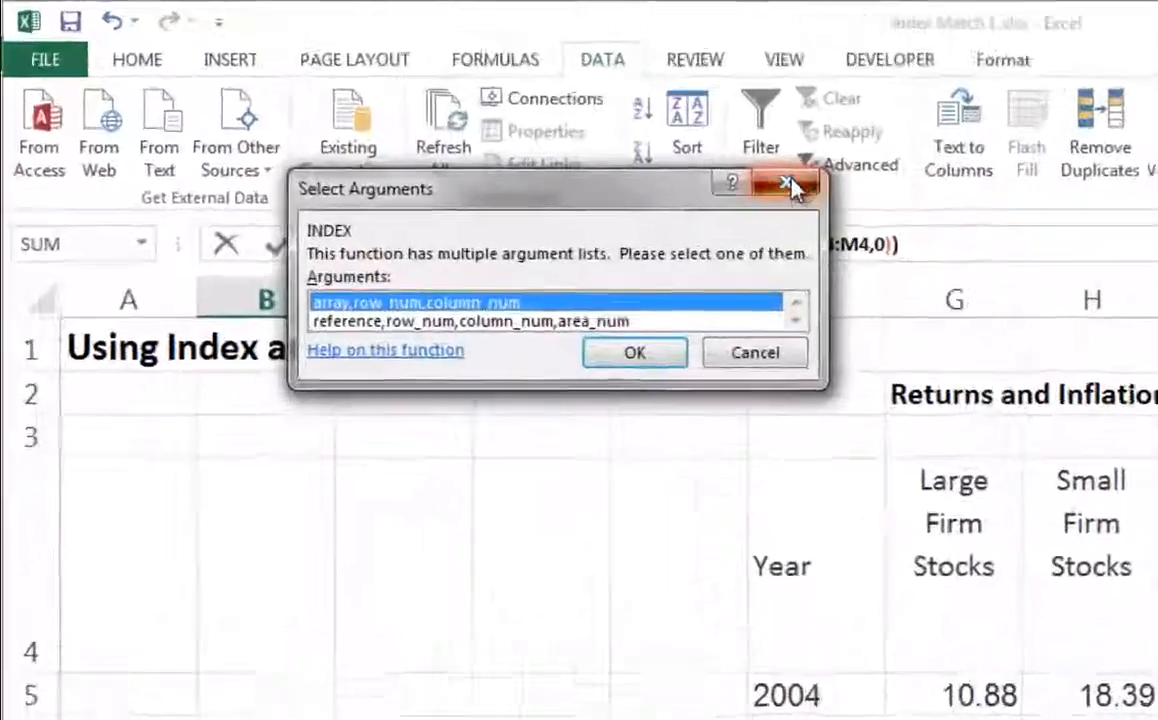
pyautogui.press('Return')
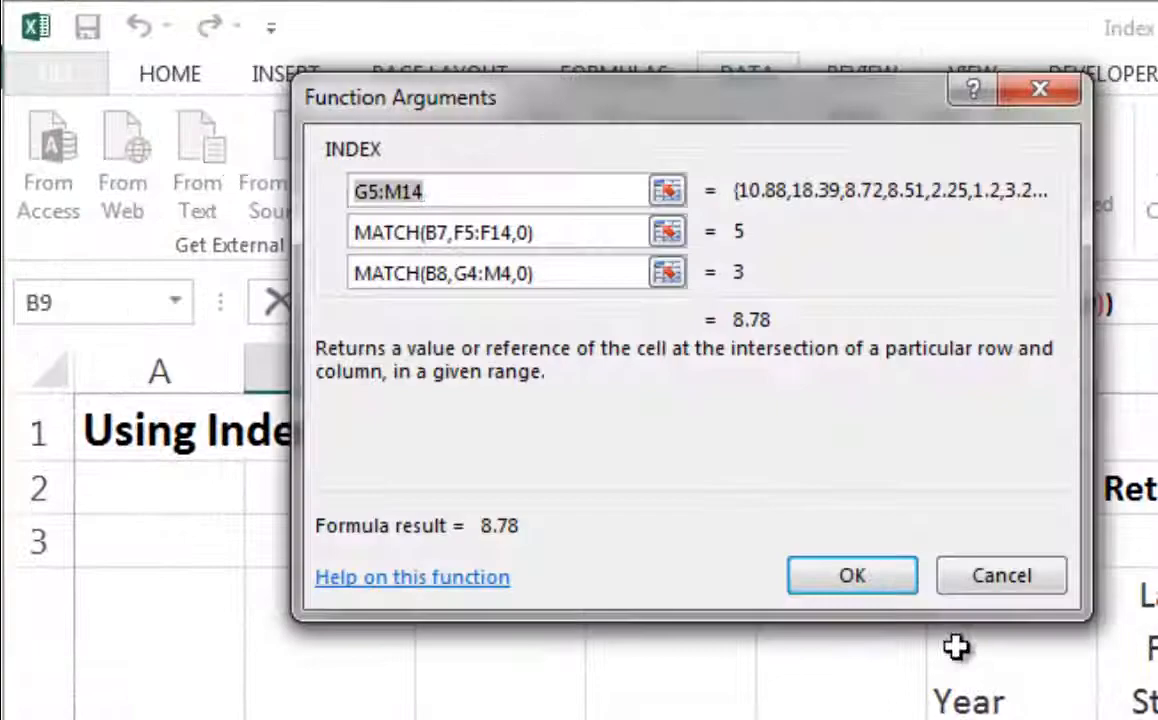
pyautogui.click(1022, 585)
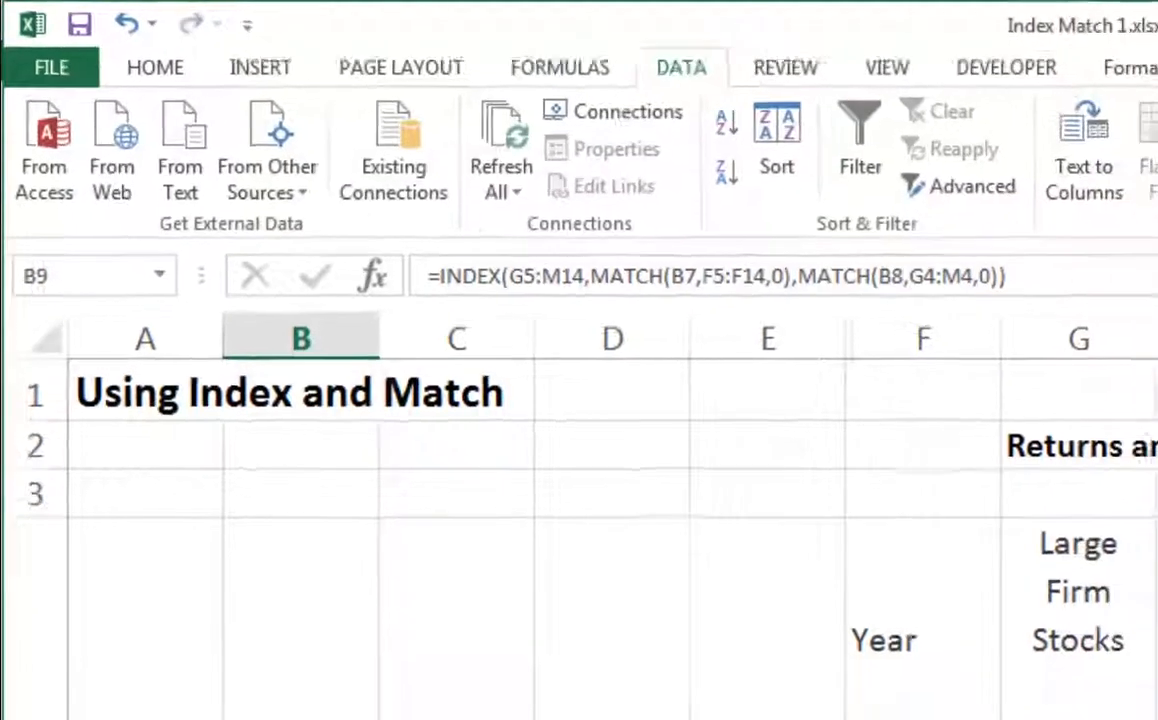